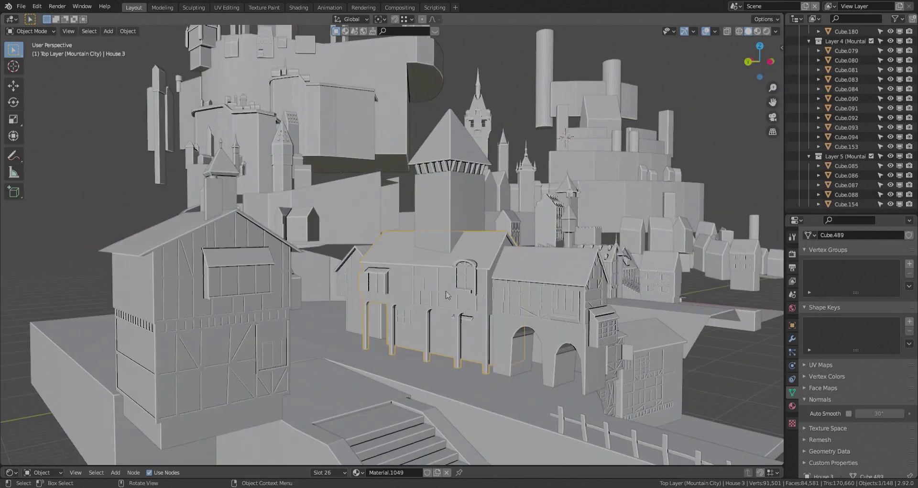
Duplicate the arcaded house together with its square tower and place the copy in the blockout street district.
left_click(461, 177, "shift")
middle_click_drag(461, 192, 411, 248)
scroll(430, 277, "down", 6)
middle_click_drag(430, 278, 229, 354)
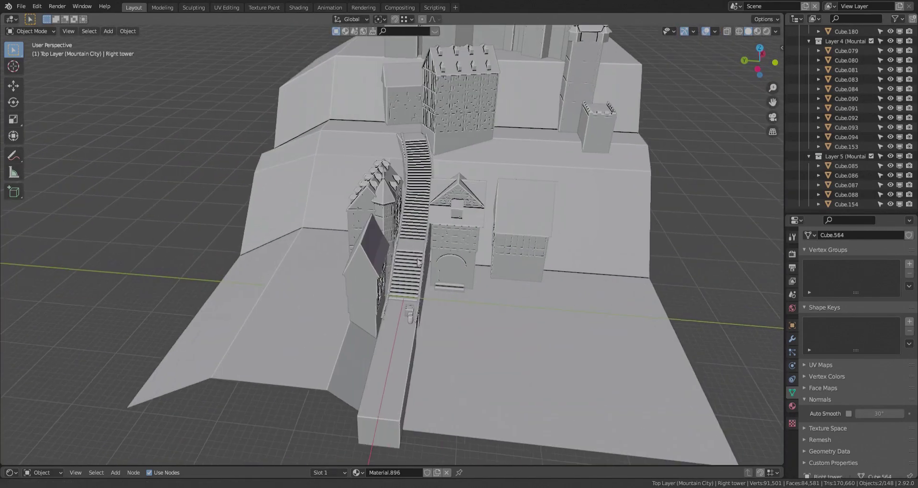
scroll(549, 306, "down", 6)
scroll(549, 306, "up", 6)
key("shift+d")
key("shift+Tab")
left_click(529, 397)
Scale the copied arcaded house and tower to suit the surrounding placeholder buildings.
middle_click_drag(529, 397, 516, 215, "shift")
key("s")
left_click(549, 375)
Delete the placeholder building beside the curved street next to the bridge.
scroll(545, 373, "up", 1)
middle_click_drag(479, 306, 496, 408, "shift")
left_click(401, 218)
middle_click_drag(401, 218, 452, 253)
left_click(345, 232)
middle_click_drag(346, 233, 287, 232)
left_click(277, 252)
key("Delete")
Move the copied arcaded house and its tower about 58 m along global X into the gap beside the street.
scroll(277, 256, "down", 2)
middle_click_drag(296, 335, 295, 243, "shift")
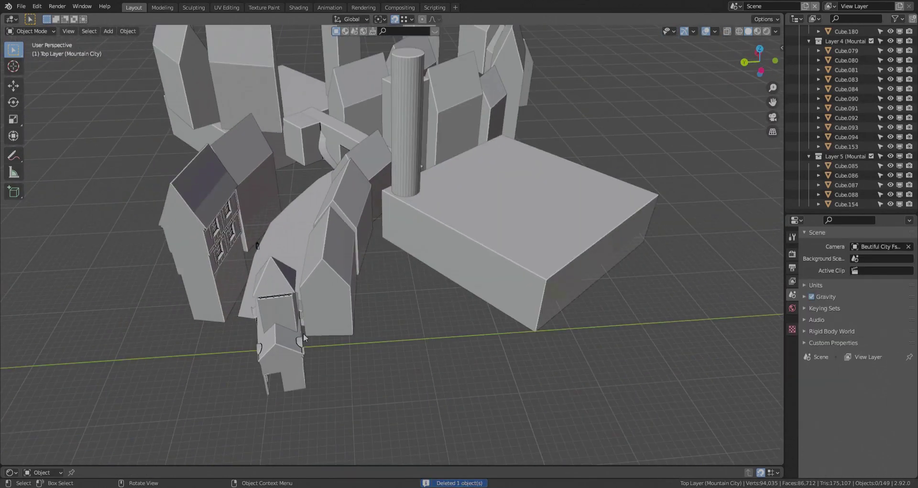
left_click(286, 366)
left_click(282, 313, "shift")
key("r")
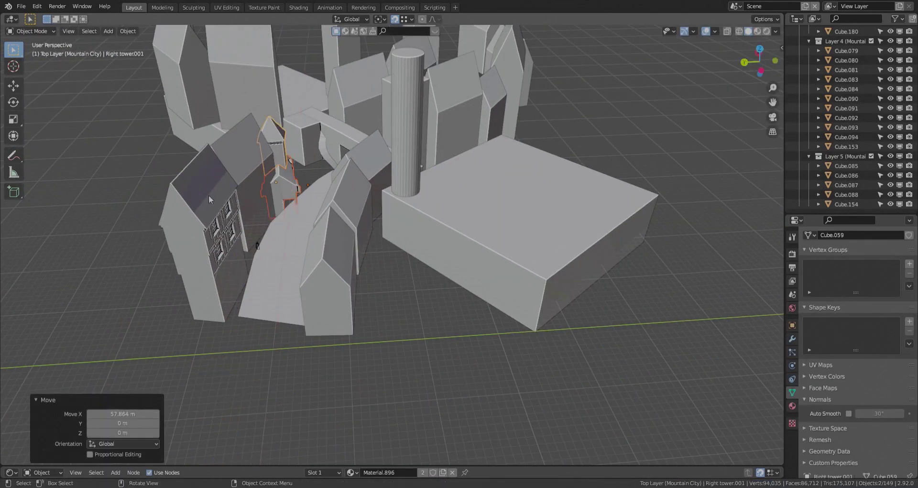
Rotate the arcaded house and tower about -38° around Z to face the street and scale them up slightly.
scroll(209, 195, "up", 4)
middle_click_drag(208, 195, 316, 282, "shift")
middle_click_drag(315, 282, 283, 291)
key("r")
key("y")
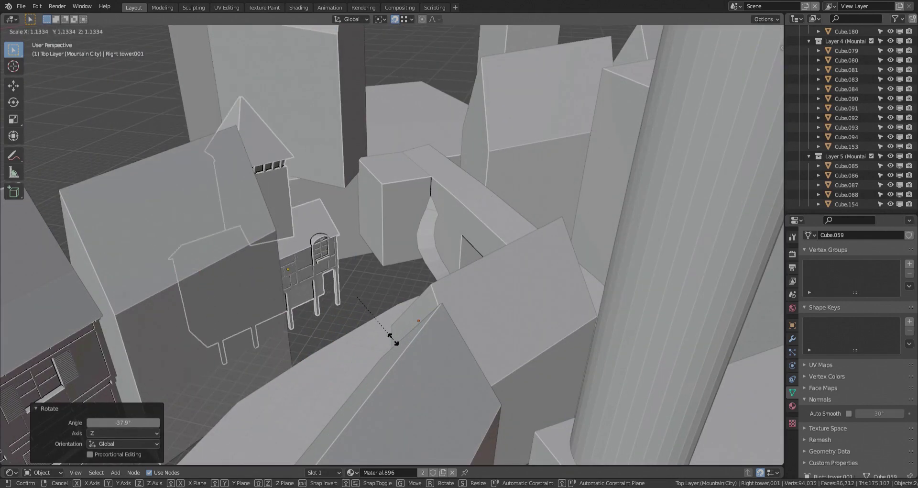
left_click(510, 393)
Shift the arcaded house and tower along X and Y so they stand at the street edge near the bridge.
middle_click_drag(511, 393, 478, 435)
key("g")
key("y")
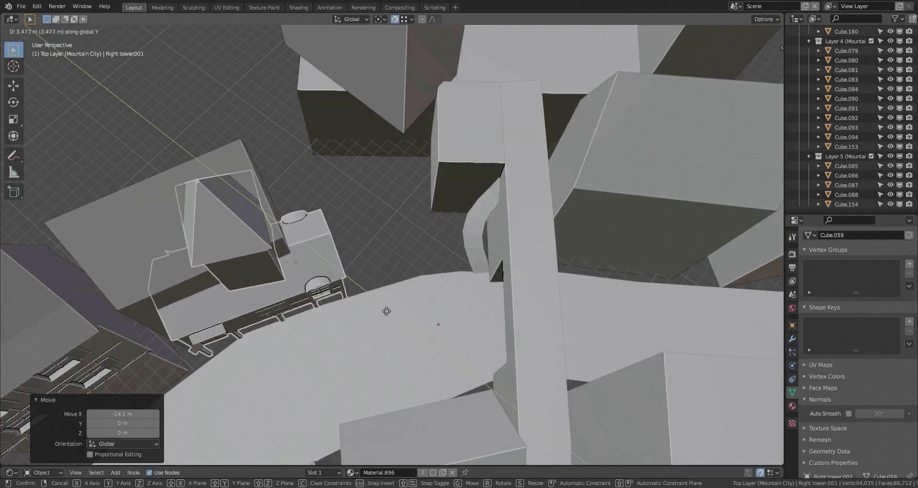
left_click(387, 311)
key("g")
key("x")
left_click(433, 275)
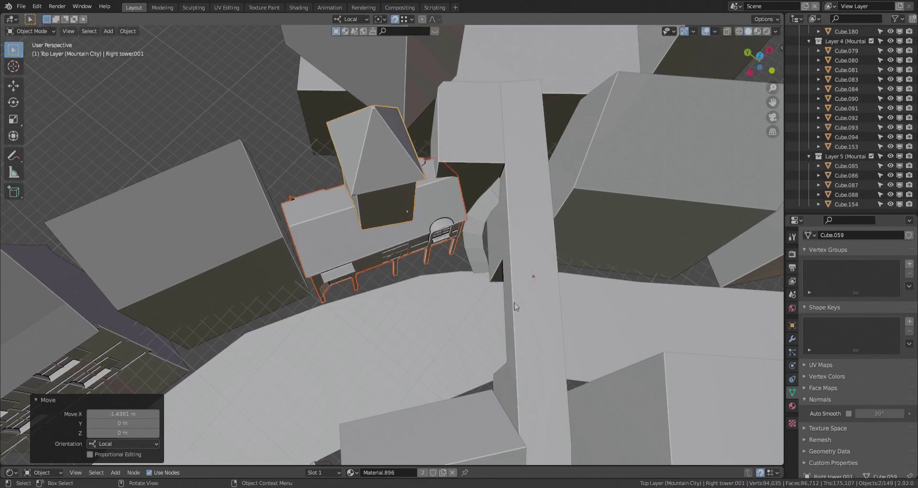
left_click(480, 336)
Raise the arcaded house and tower about 3.9 m along local Z to street level and fine-tune their rotation.
middle_click_drag(480, 337, 451, 324)
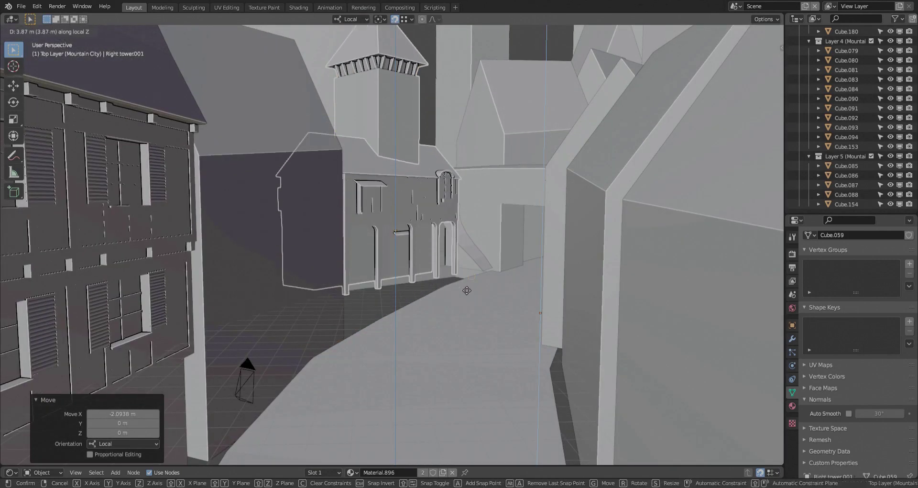
left_click(467, 290)
middle_click_drag(467, 291, 416, 306)
scroll(421, 287, "down", 7)
scroll(416, 215, "up", 5)
middle_click_drag(416, 201, 478, 233)
key("r")
left_click(473, 242)
Duplicate the tall timber-framed house with roof dormers from the mountain city and place the copy in the blockout street district.
scroll(449, 267, "down", 7)
middle_click_drag(431, 306, 351, 268)
left_click(341, 212)
middle_click_drag(341, 213, 460, 353)
key("shift+d")
left_click(224, 275)
middle_click_drag(223, 275, 29, 253, "shift")
scroll(505, 232, "up", 5)
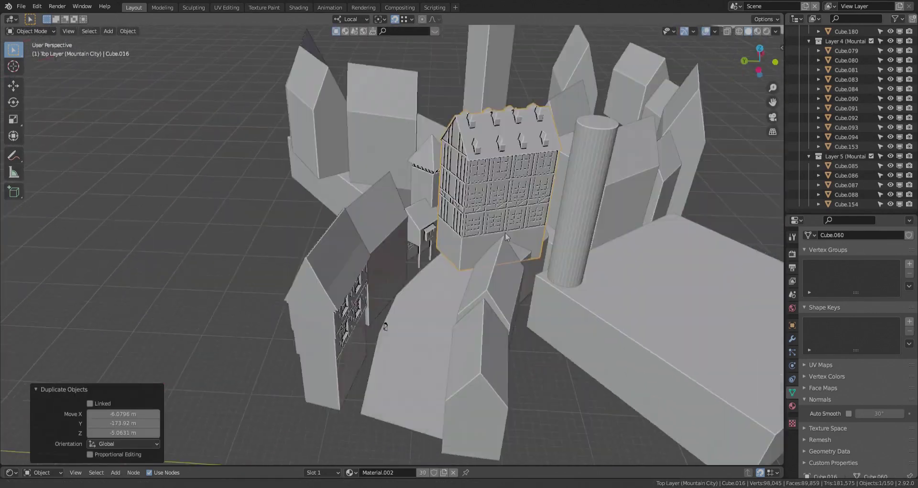
Move the copied dormered house to the far side of the curved street near the bridge.
middle_click_drag(505, 232, 636, 249)
key("g")
left_click(765, 312)
Delete the placeholder building that occupies the dormered house's new spot along the street.
left_click(384, 150)
middle_click_drag(313, 147, 378, 347, "shift")
key("Delete")
left_click(564, 286)
Rotate the dormered house about 16° around its local Z axis to follow the street.
middle_click_drag(323, 330, 430, 352)
scroll(365, 280, "up", 3)
key("shift+Tab")
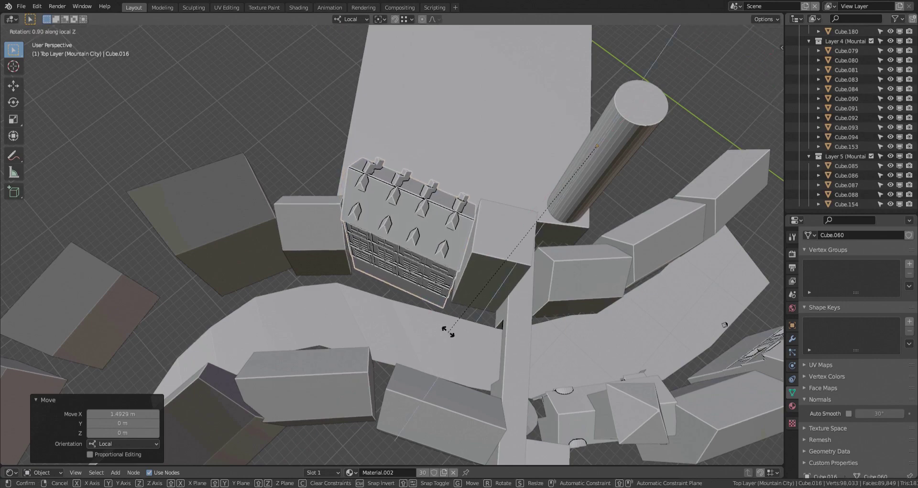
left_click(455, 333)
Scale down the dormered house's mesh in Edit Mode to fit between its neighbours, checking the fit in wireframe.
key("Tab")
left_click(481, 311)
middle_click_drag(481, 311, 455, 277)
key("s")
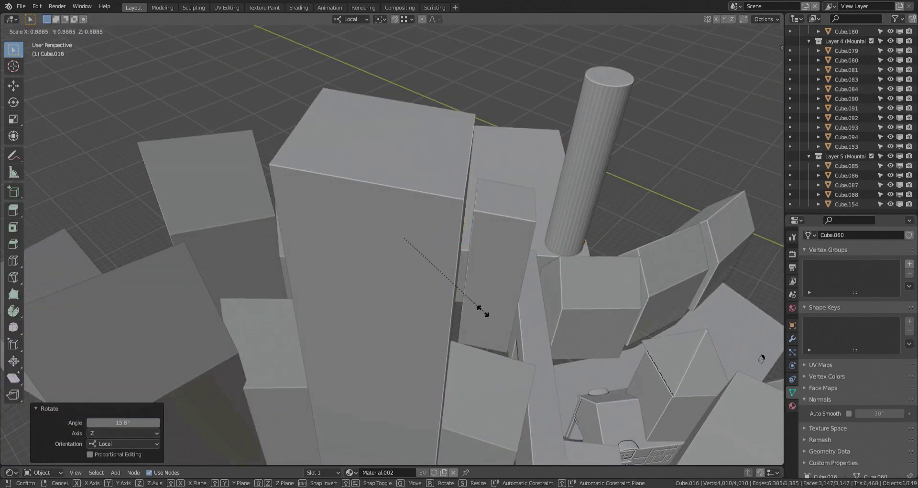
left_click(484, 310)
key("s")
left_click(477, 316)
key("shift+z")
middle_click_drag(478, 315, 378, 324)
key("shift+z")
Shift the dormered house along X and rotate it around Z to line up with the row.
key("Tab")
scroll(400, 306, "up", 2)
key("g")
key("x")
key("x")
left_click(363, 368)
key("Tab")
key("r")
key("z")
left_click(504, 405)
Delete the placeholder building on the raised platform beside the tall square block.
key("Tab")
key("x")
left_click(250, 338)
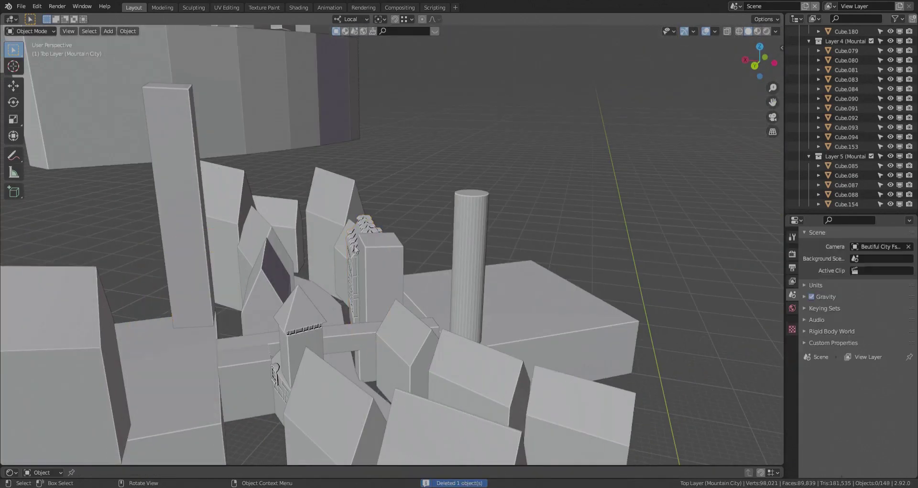
Duplicate the dormered house and place the copy on the raised platform behind the arcaded house.
middle_click_drag(250, 338, 308, 292, "shift")
left_click(414, 217)
key("shift+d")
left_click(341, 357)
middle_click_drag(340, 357, 322, 384)
middle_click_drag(251, 395, 420, 386)
Scale the platform house's mesh by 1.161 and raise it about 2.2 m along local Z.
key("Tab")
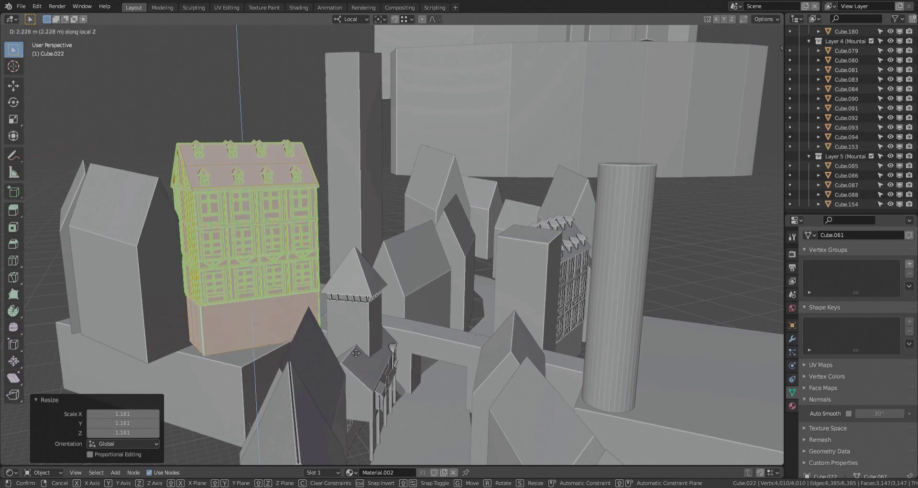
left_click(247, 374)
key("Tab")
Scale the platform house by 0.9 and lower it about 1.56 m along local Z.
middle_click_drag(247, 374, 249, 335)
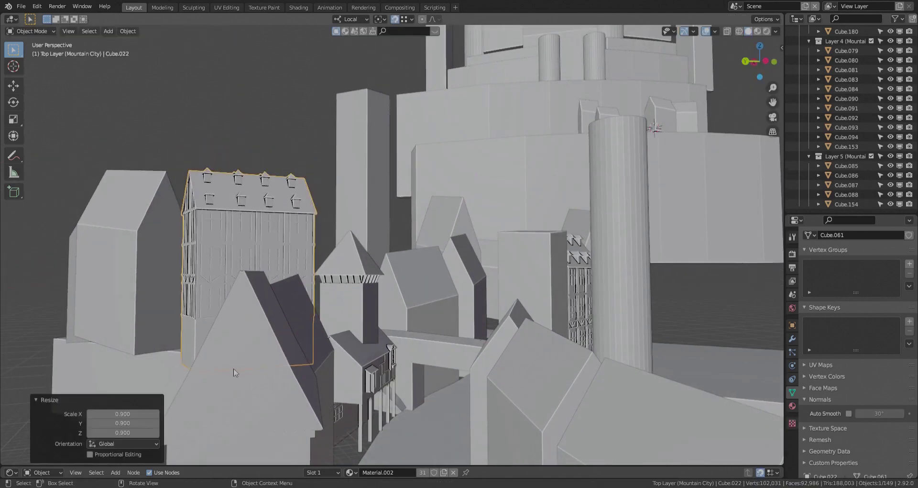
key("g")
key("z")
left_click(236, 380)
middle_click_drag(235, 380, 352, 114)
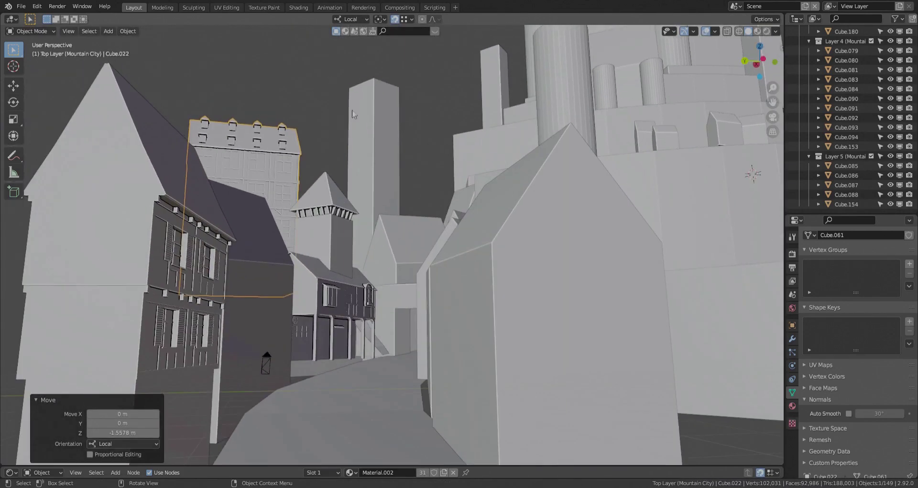
middle_click_drag(289, 308, 342, 337)
Duplicate the tall tower with corner turrets from the mountain city and bring the copy to the street district.
scroll(315, 320, "down", 8)
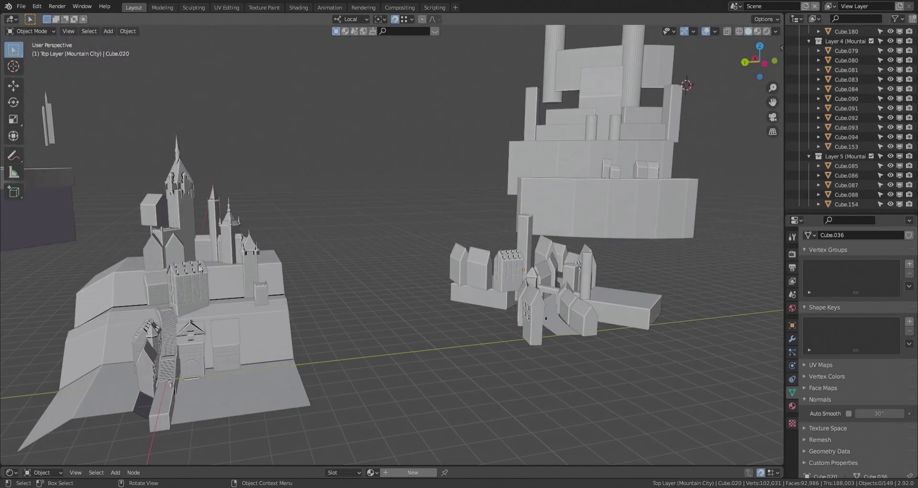
scroll(256, 268, "up", 4)
left_click(255, 268)
middle_click_drag(255, 268, 526, 300)
Delete the tall square placeholder block behind the arcaded house.
left_click(598, 252)
key("x")
left_click(598, 251)
Position the turreted tower behind the arcaded house, adjusting it along its local X and Y axes.
left_click(492, 368)
scroll(526, 300, "up", 3)
key("g")
middle_click_drag(467, 346, 430, 268)
key("g")
left_click(436, 393)
scroll(428, 248, "up", 2)
middle_click_drag(428, 230, 415, 218)
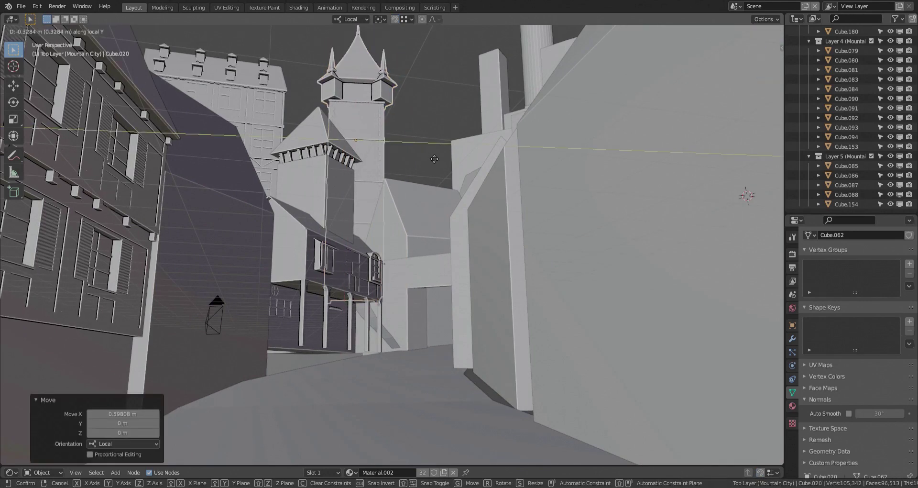
Delete the flat-topped placeholder block by the bridge next to the dormered house.
scroll(371, 241, "down", 8)
middle_click_drag(370, 241, 376, 297)
left_click(367, 274)
key("x")
left_click(337, 262)
middle_click_drag(306, 263, 462, 289, "shift")
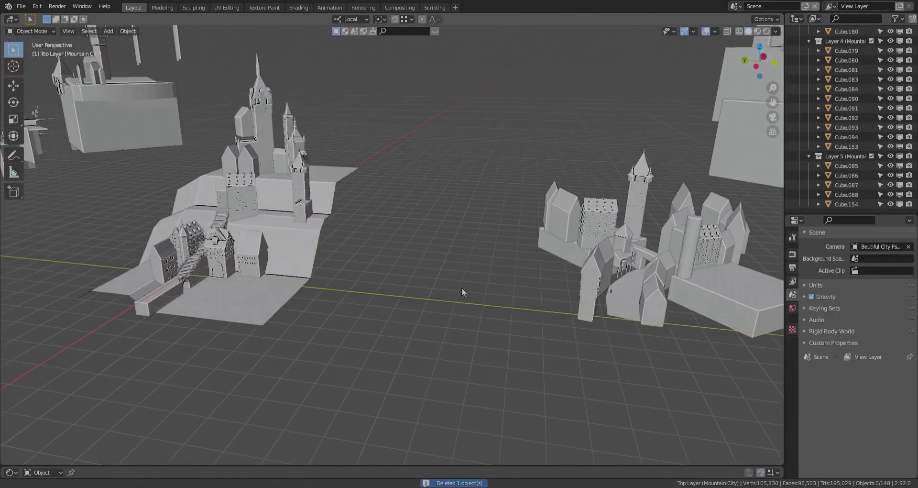
Duplicate the gabled house with the arched doorway from the mountain city and place the copy behind the bridge.
scroll(431, 273, "up", 5)
left_click(229, 217)
scroll(231, 229, "down", 2)
left_click(250, 306)
middle_click_drag(250, 306, 270, 210, "shift")
scroll(335, 230, "down", 5)
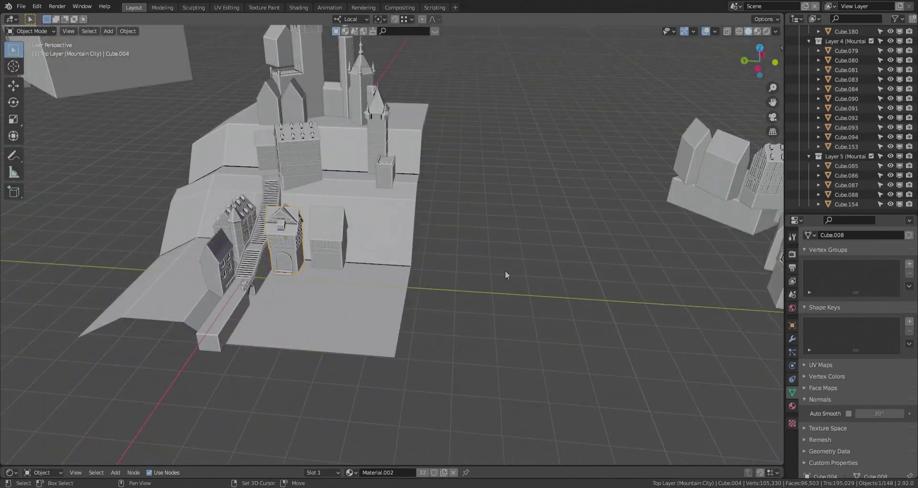
middle_click_drag(505, 271, 393, 287, "shift")
scroll(392, 286, "up", 5)
middle_click_drag(392, 287, 482, 372, "shift")
key("shift+d")
key("shift+Tab")
left_click(469, 289)
Rotate the copied gabled house around Z and scale it to fit behind the bridge.
middle_click_drag(469, 289, 410, 357)
scroll(410, 358, "up", 4)
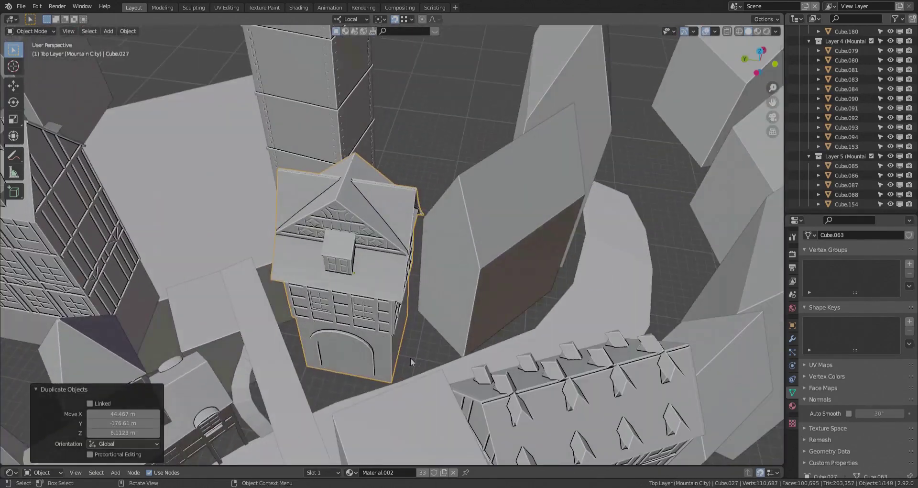
key("r")
key("z")
middle_click_drag(505, 270, 432, 346)
key("s")
left_click(478, 316)
Shift the gabled house along X, rotate it about -3.9° around local Z and lower it about 1.2 m.
key("g")
key("x")
left_click(392, 354)
scroll(370, 371, "down", 3)
key("r")
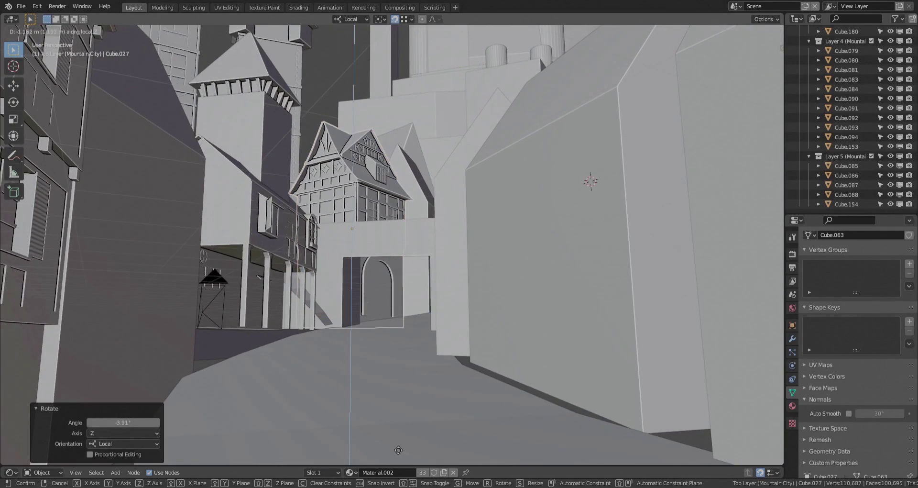
Duplicate the polygonal tower with the pointed roof beside the mountain stairs and place the copy by the cylinder placeholder.
scroll(321, 113, "down", 4)
middle_click_drag(321, 113, 306, 258)
scroll(355, 239, "down", 3)
scroll(307, 259, "down", 3)
mouse_move(564, 253)
middle_mouse_down()
mouse_move(502, 245)
mouse_move(555, 256)
middle_mouse_up()
left_click(503, 245)
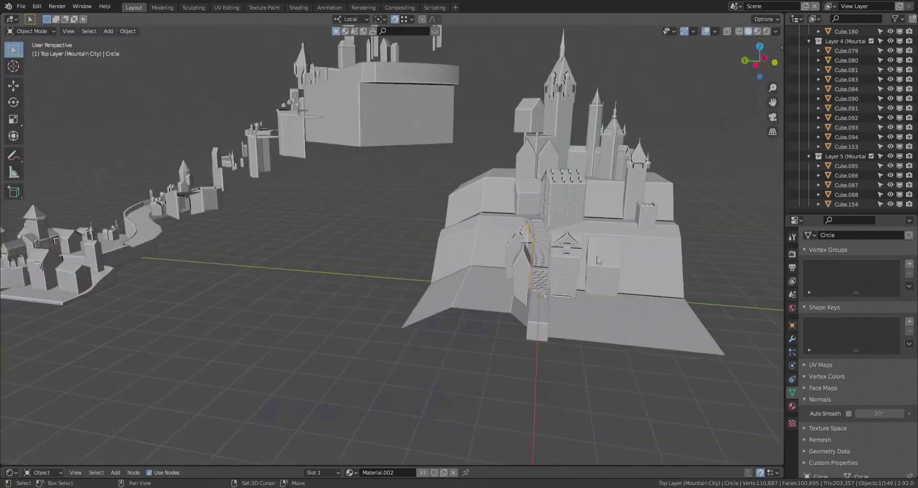
middle_click_drag(660, 267, 467, 280, "shift")
scroll(467, 280, "up", 3)
key("shift+d")
left_click(467, 207)
scroll(467, 207, "up", 3)
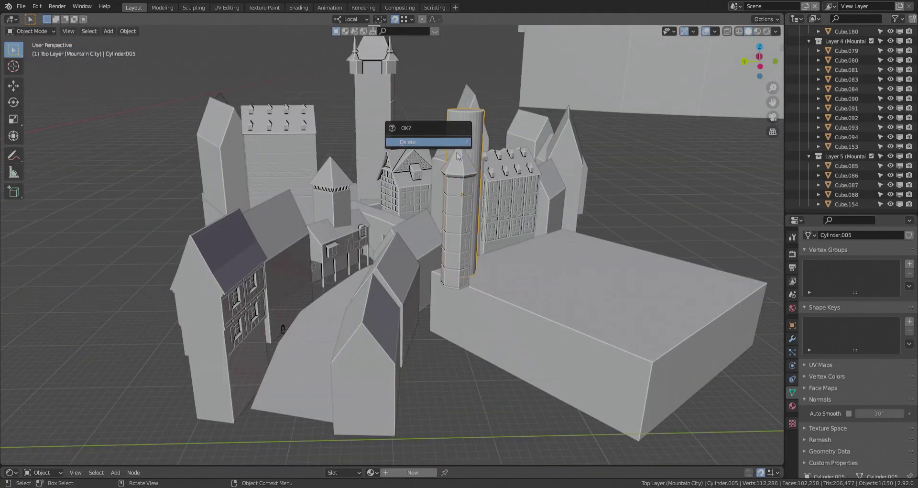
Delete the cylinder placeholder and rotate the mesh of the copied polygonal tower that replaces it.
left_click(457, 145)
left_click(458, 179)
scroll(459, 180, "up", 3)
middle_click_drag(615, 239, 497, 277)
key("r")
right_click(495, 283)
key("Tab")
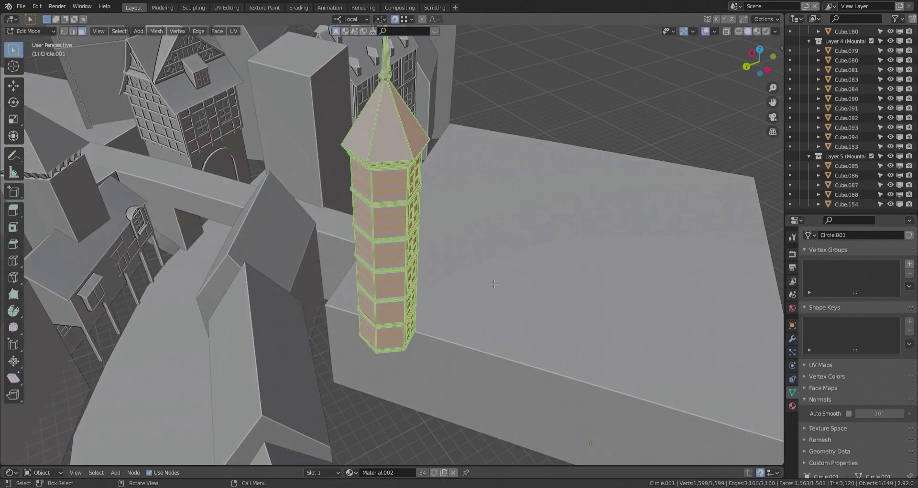
left_click(329, 189)
key("Tab")
Shift the polygonal tower about 4.7 m along its local X axis at the corner of the large block.
middle_click_drag(329, 190, 464, 281)
key("g")
key("x")
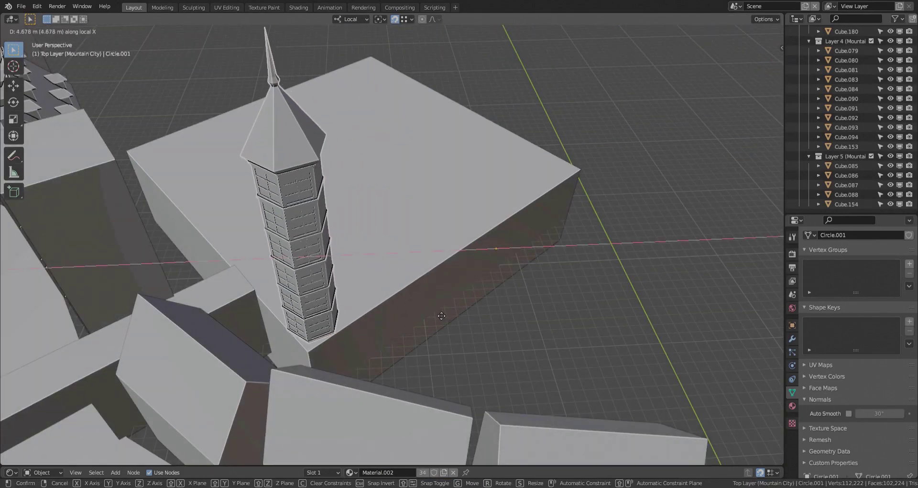
middle_click_drag(374, 319, 658, 267)
key("Tab")
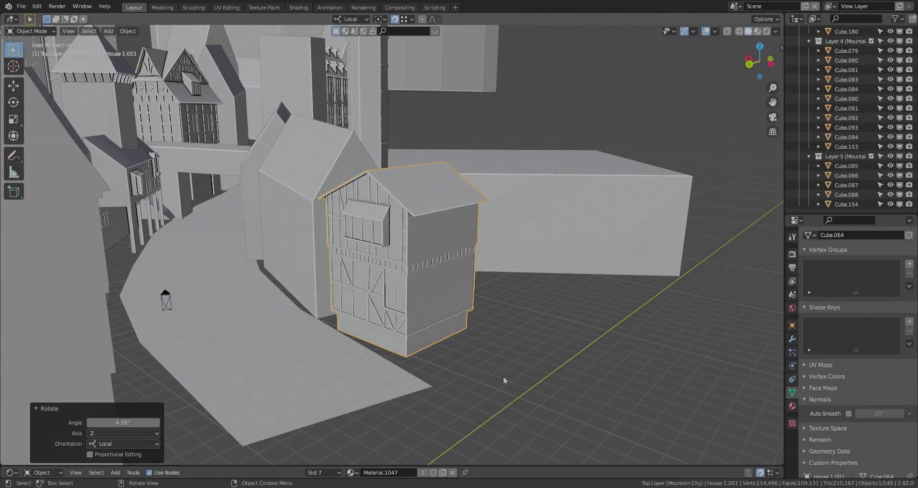
Shift the copied half-timbered house along its local Y axis and move the tall castle tower about 4.5 m along its local Y.
key("g")
key("y")
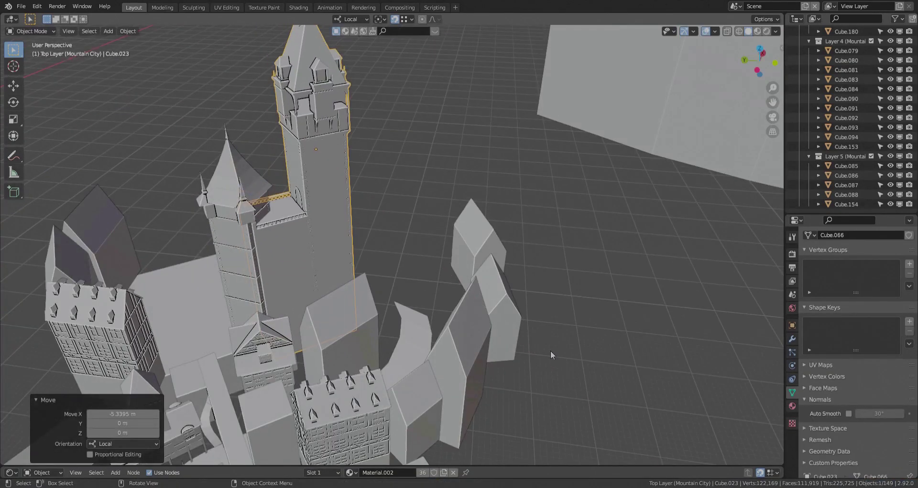
key("g")
key("y")
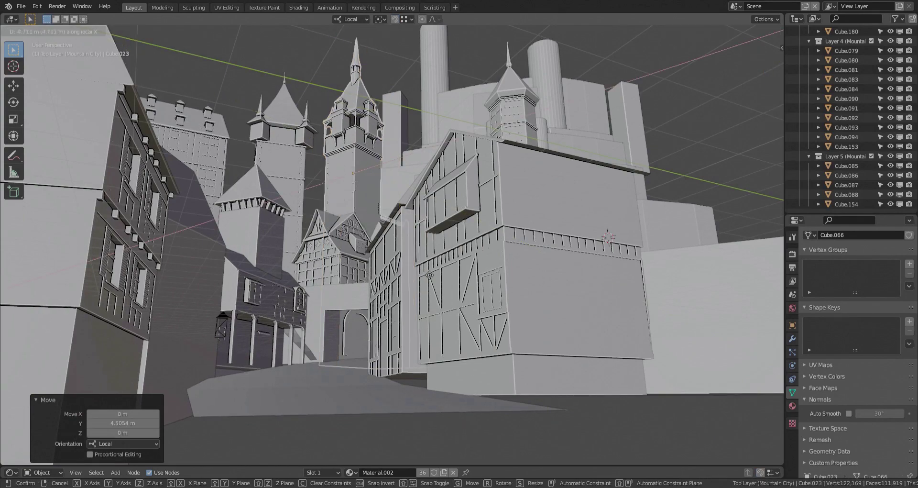
left_click(379, 274)
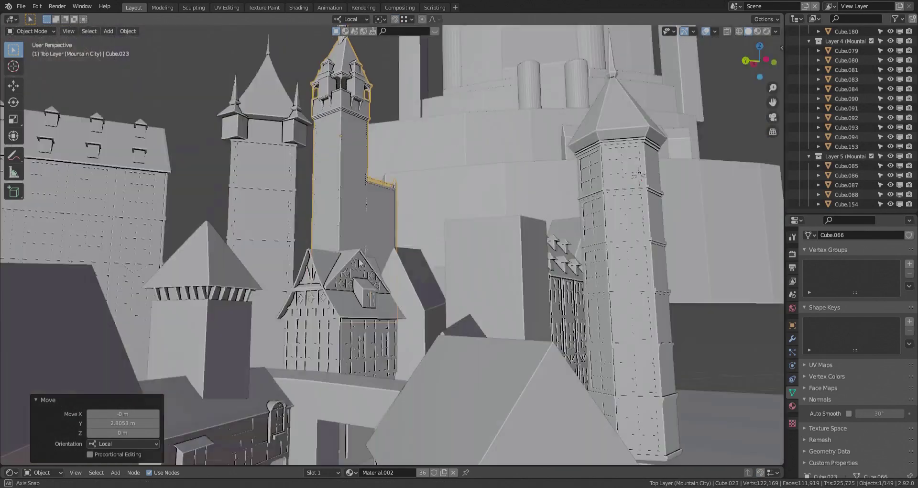
Rotate the tall castle tower around local Z and raise it about 10.2 m, checking it in the camera view.
middle_click_drag(350, 268, 433, 342)
key("r")
key("z")
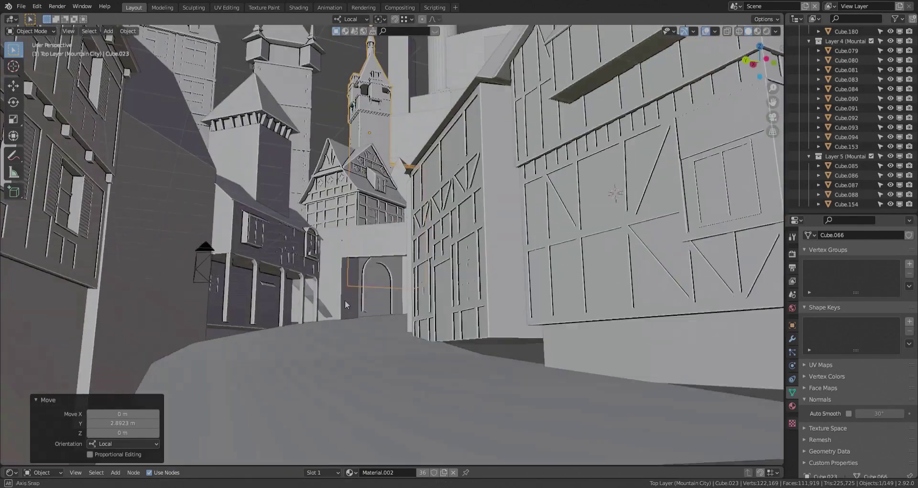
middle_click_drag(345, 300, 159, 256)
key("KP_0")
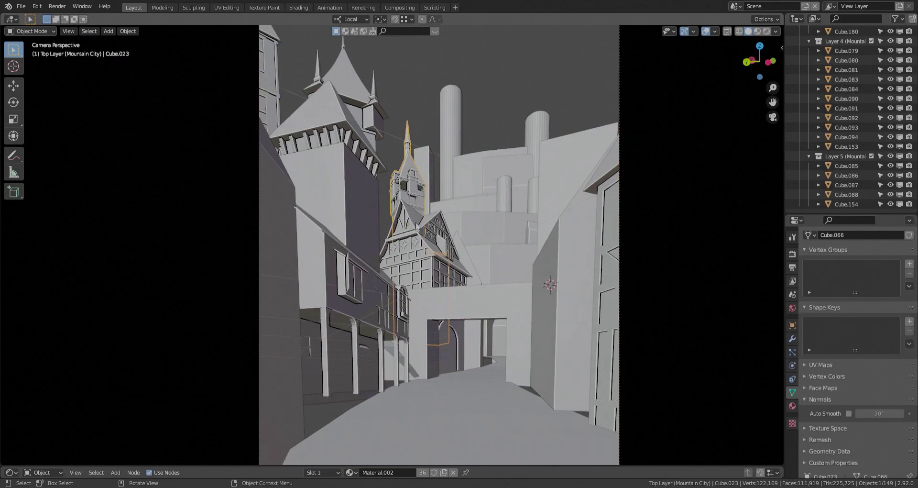
key("g")
key("z")
scroll(377, 158, "up", 4)
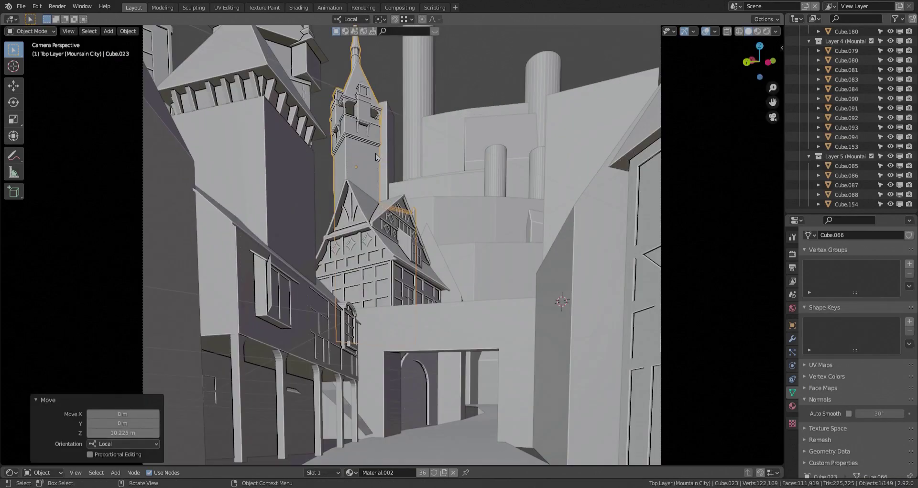
middle_click_drag(403, 178, 366, 234)
scroll(408, 326, "down", 4)
Duplicate the tall half-timbered house with the projecting bay from the lower city into the street and delete the placeholder it replaces.
left_click(394, 420)
scroll(366, 233, "up", 3)
middle_click_drag(392, 291, 314, 246)
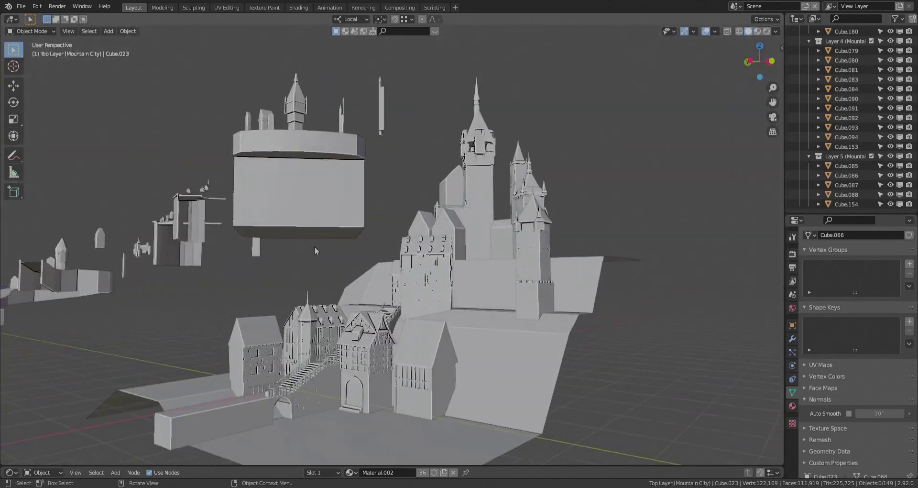
scroll(314, 245, "up", 5)
scroll(145, 330, "down", 3)
middle_click_drag(96, 311, 230, 335)
scroll(192, 354, "up", 4)
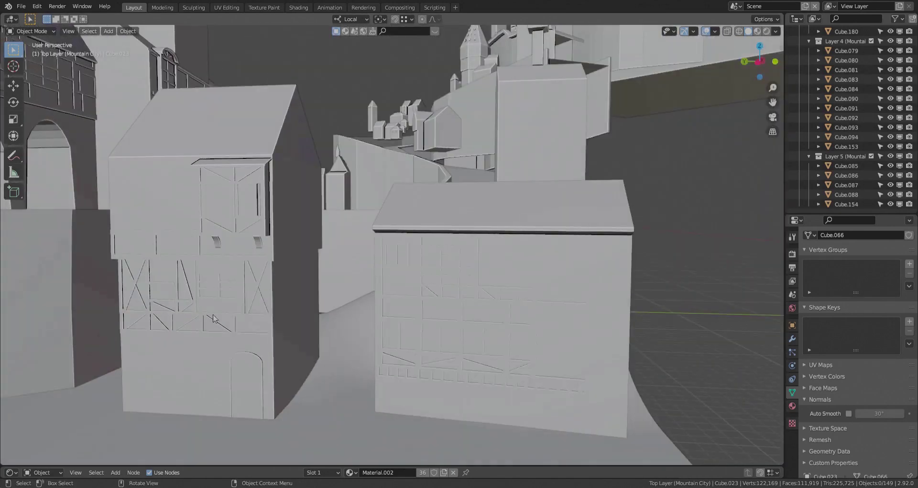
left_click(230, 335)
scroll(230, 335, "down", 6)
scroll(497, 302, "up", 4)
middle_click_drag(497, 302, 411, 363)
scroll(420, 341, "up", 5)
scroll(421, 340, "down", 6)
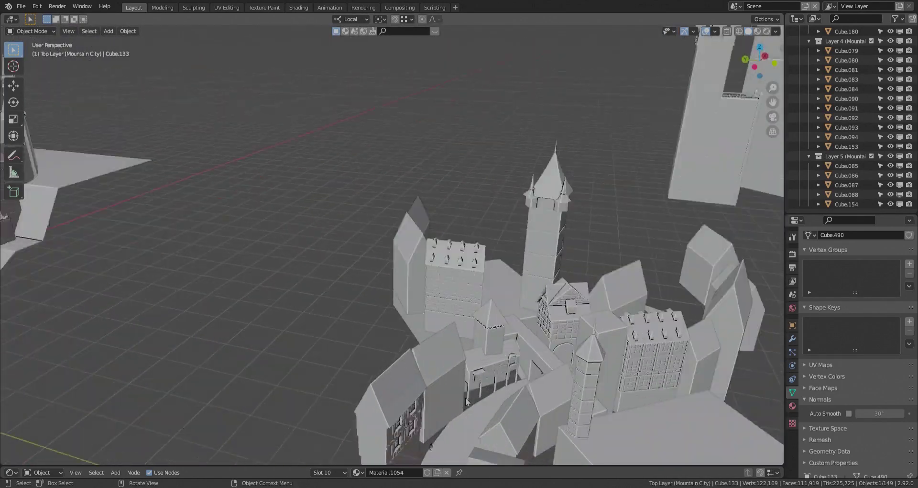
scroll(411, 354, "up", 4)
key("shift+d")
key("Delete")
left_click(384, 304)
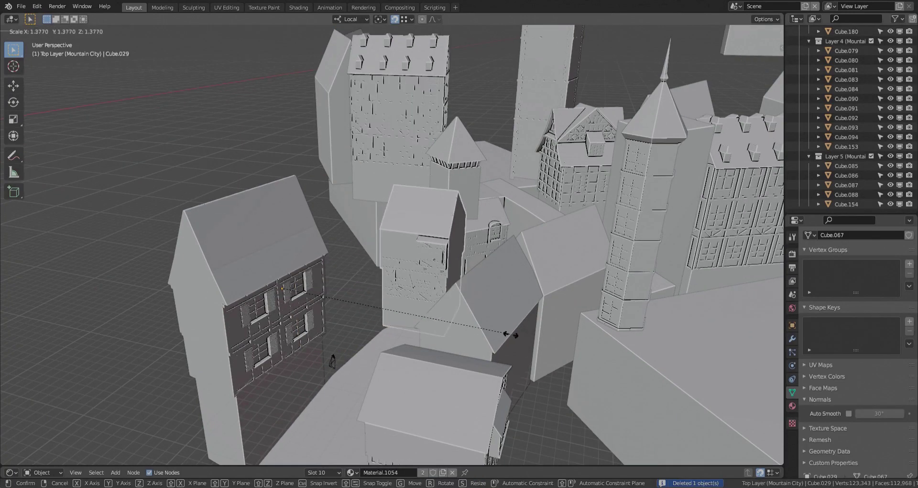
Stretch the copied house's mesh along its local X axis by a factor of 1.359.
key("Escape")
key("Tab")
left_click(546, 343)
middle_click_drag(546, 342, 517, 378)
scroll(516, 363, "up", 4)
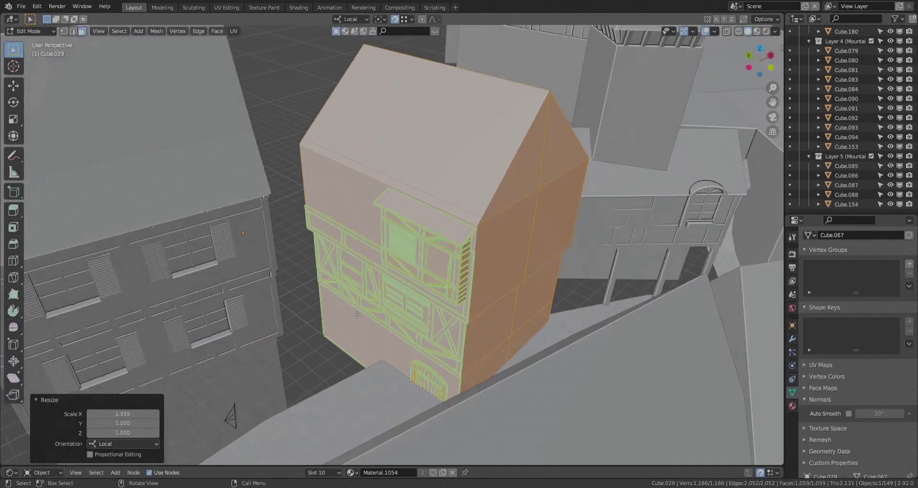
key("Tab")
Rotate the copied house around local Z and move it about -8.2 m along local Y towards the street edge.
key("r")
key("z")
left_click(512, 201)
middle_click_drag(549, 258, 412, 287, "shift")
key("g")
key("y")
left_click(388, 298)
Shift the copied house along its local X axis and raise it about 1.37 m.
key("g")
key("x")
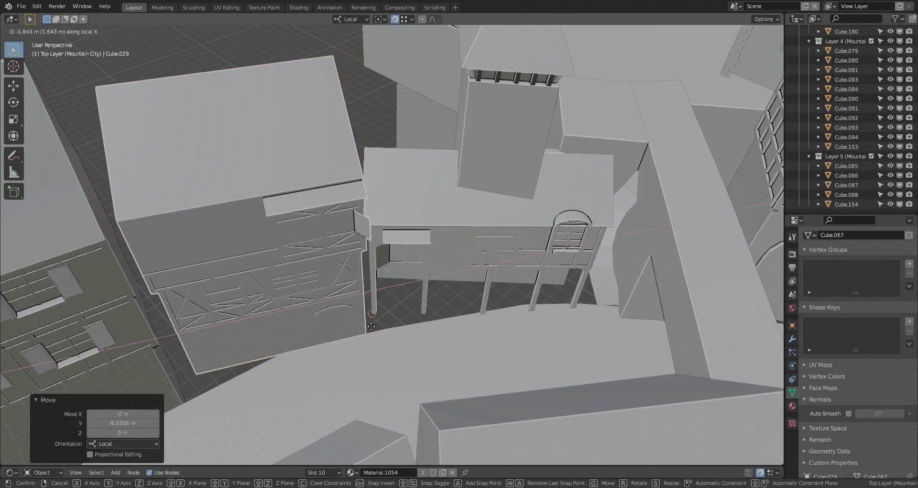
left_click(340, 330)
middle_click_drag(340, 330, 405, 275)
left_click(405, 332)
scroll(405, 331, "down", 5)
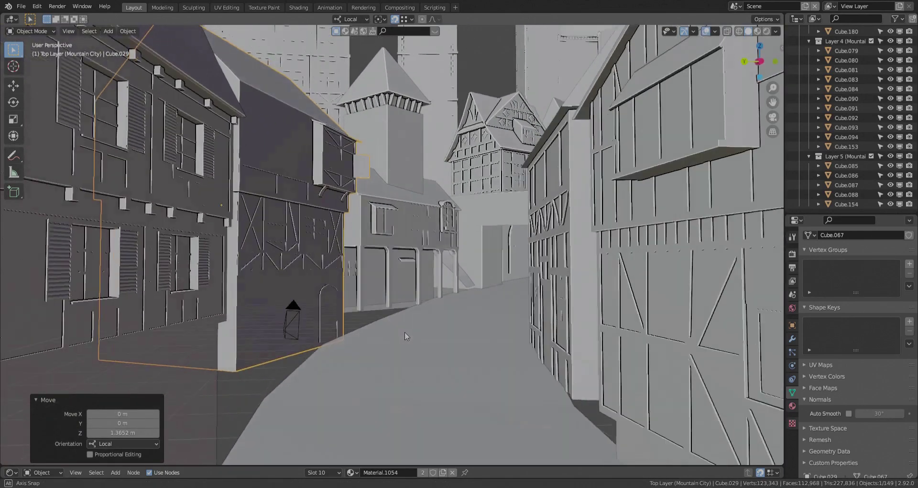
Fine-tune the copied house's position along its local Y axis so that it lines the street.
left_click(606, 461)
middle_click_drag(606, 461, 582, 386)
scroll(582, 387, "up", 4)
left_click(205, 310)
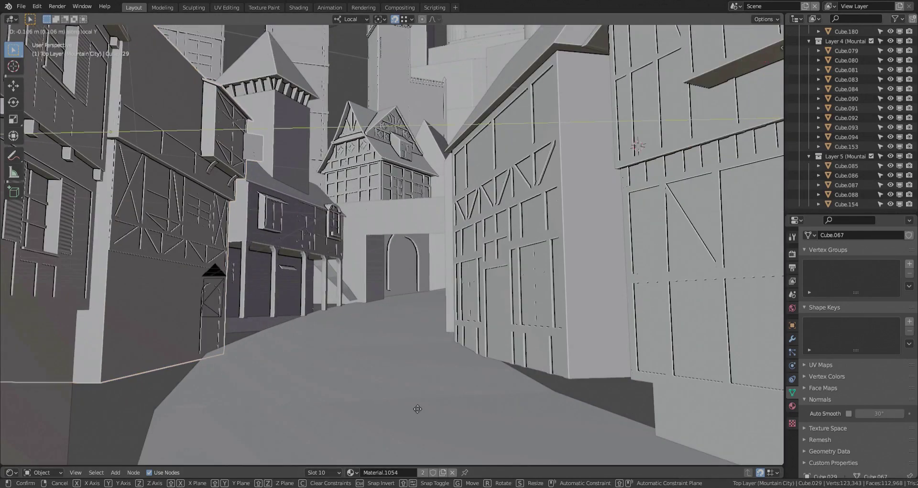
left_click(323, 345)
middle_click_drag(323, 345, 554, 308)
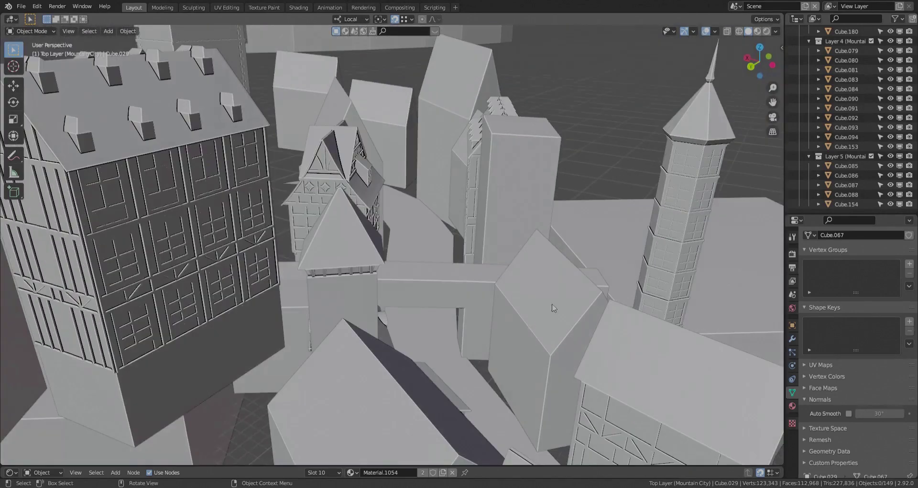
Examine the lower city's houses for buildings and roof details that can be reused in the street.
left_click(553, 308)
scroll(625, 266, "down", 8)
middle_click_drag(625, 265, 473, 310)
scroll(174, 319, "up", 4)
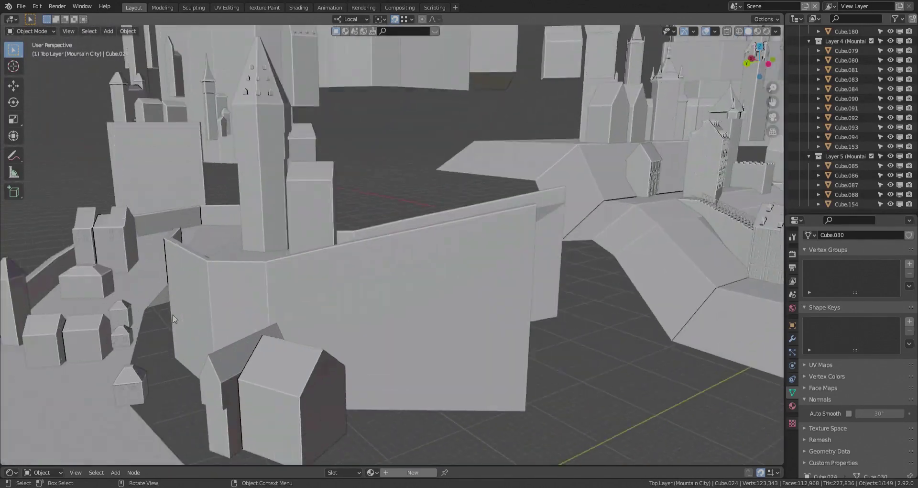
scroll(173, 319, "down", 5)
mouse_move(381, 257)
middle_mouse_down()
mouse_move(255, 248)
mouse_move(144, 320)
mouse_move(381, 266)
middle_mouse_up()
scroll(143, 319, "up", 5)
left_click(143, 320)
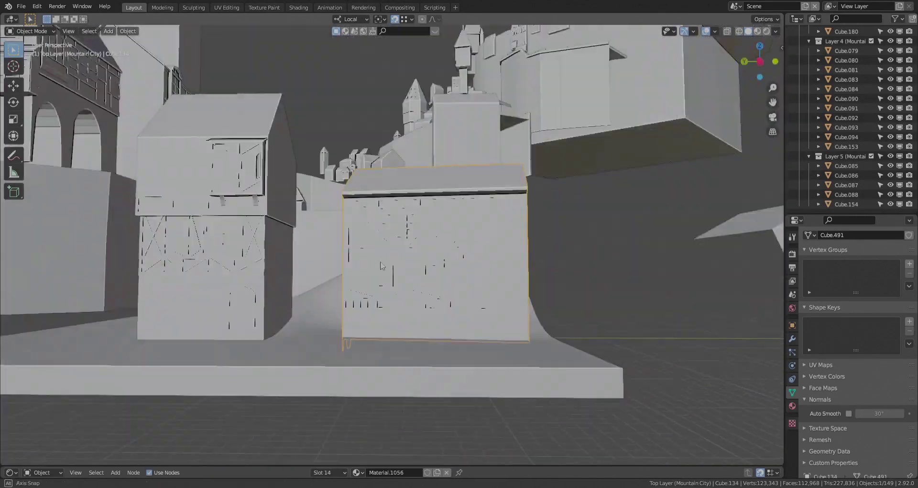
scroll(381, 266, "up", 3)
scroll(381, 266, "down", 8)
scroll(453, 343, "up", 4)
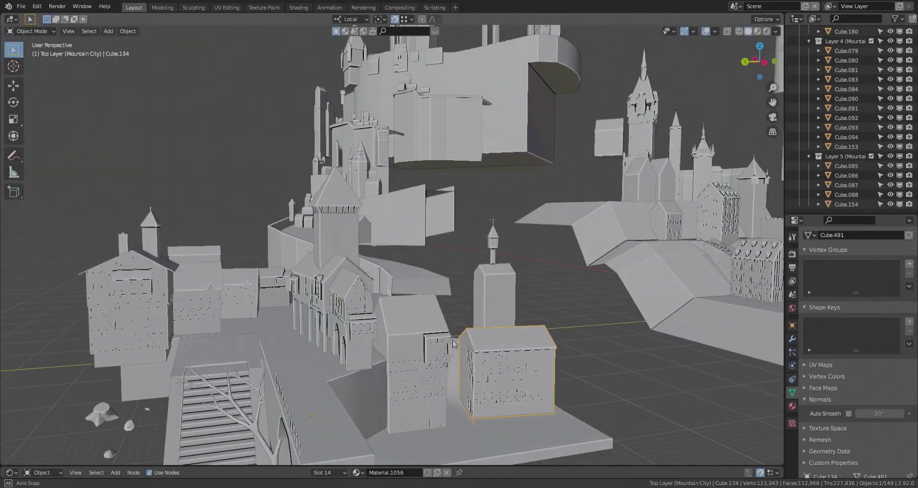
Duplicate the chimney and the small pointed-roof tower from the lower city's half-timbered house.
middle_click_drag(453, 343, 531, 335)
left_click(375, 258)
middle_click_drag(376, 258, 306, 249)
left_click(362, 159)
middle_click_drag(362, 159, 363, 200)
left_click(316, 171, "shift")
scroll(368, 269, "down", 10)
middle_click_drag(368, 269, 306, 265)
scroll(317, 264, "up", 7)
key("shift+d")
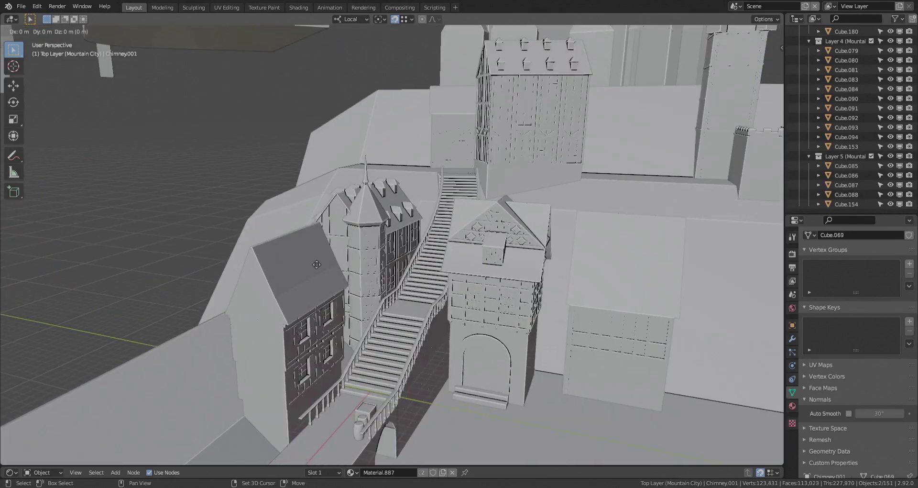
left_click(501, 240)
Scale the copied chimney and small tower by 1.758 and move them onto the copied house's roof in the street.
scroll(259, 265, "down", 6)
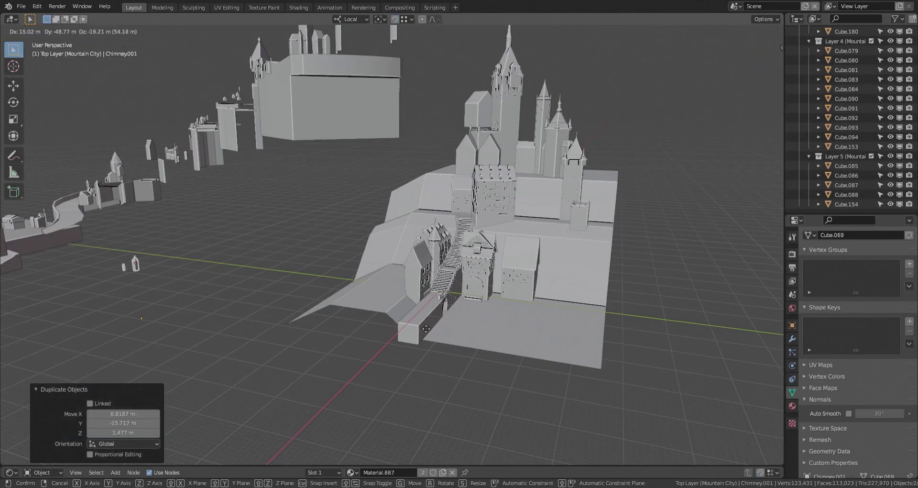
left_click(537, 278)
scroll(530, 338, "up", 8)
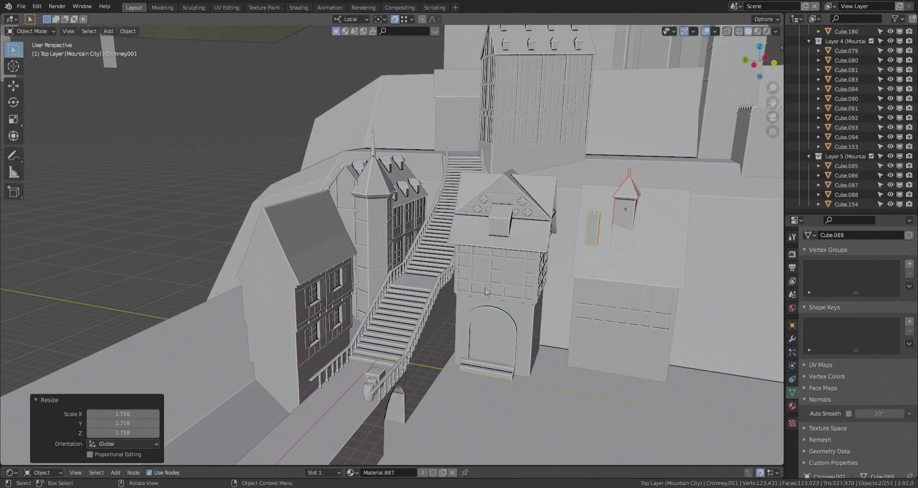
mouse_move(288, 222)
middle_mouse_down()
mouse_move(222, 234)
mouse_move(292, 225)
middle_mouse_up()
scroll(292, 225, "down", 8)
middle_click_drag(502, 249, 306, 258, "shift")
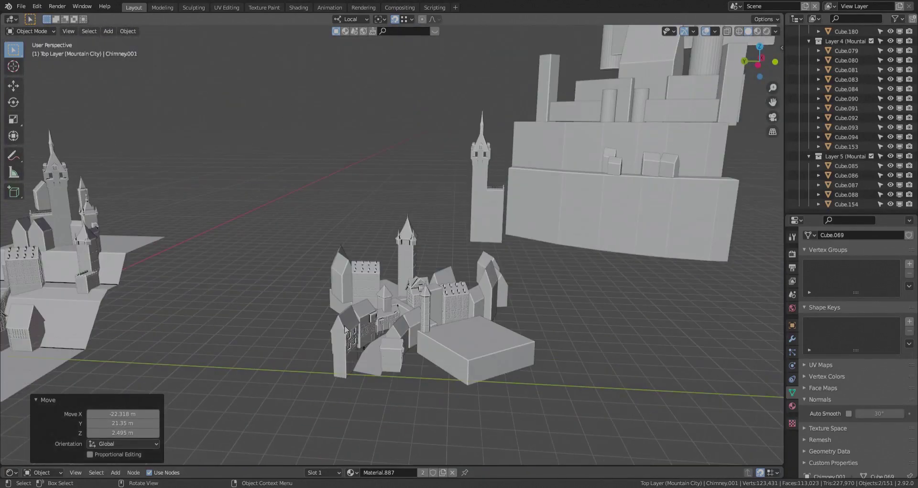
scroll(354, 272, "up", 8)
scroll(374, 251, "down", 5)
scroll(376, 244, "up", 7)
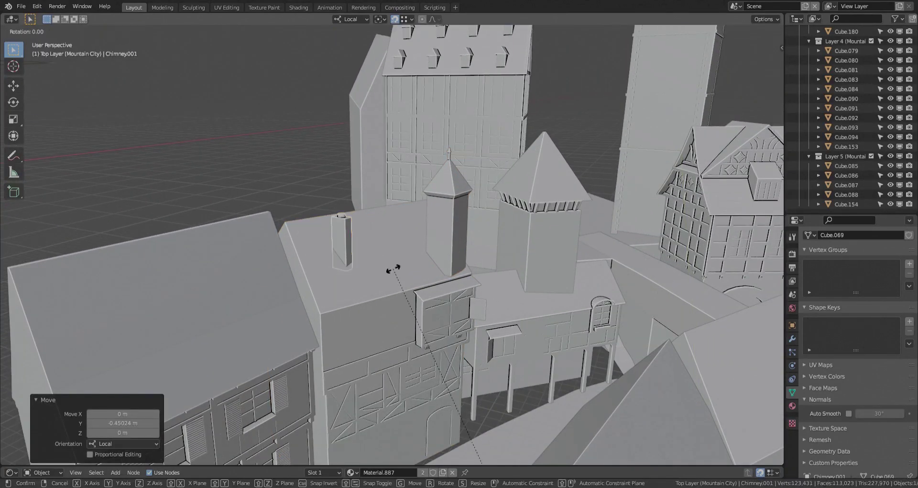
Rotate the chimney's mesh about 71° around local Z to align it with the roof.
key("Escape")
key("Tab")
left_click(367, 223)
middle_click_drag(367, 224, 320, 263)
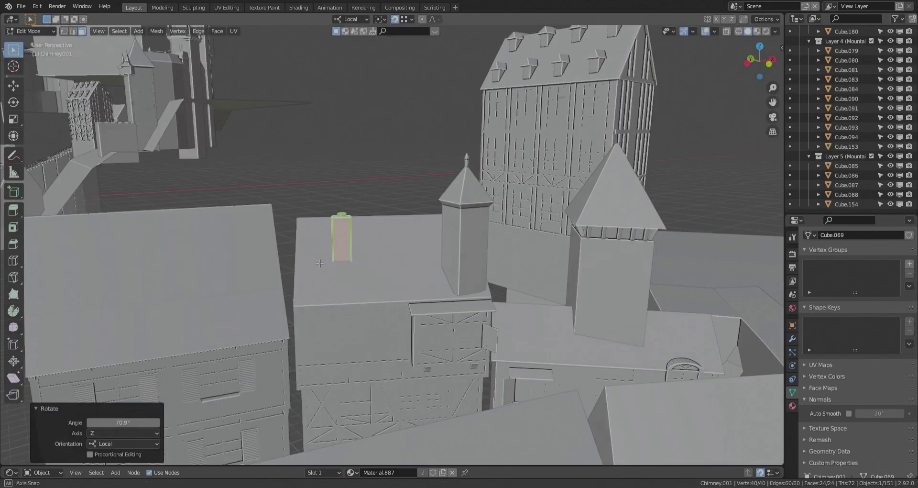
key("Tab")
Move the small pointed-roof tower onto the roof of the large half-timbered house across the street.
scroll(378, 282, "down", 4)
middle_click_drag(378, 282, 471, 253)
left_click(322, 167)
middle_click_drag(330, 172, 378, 275)
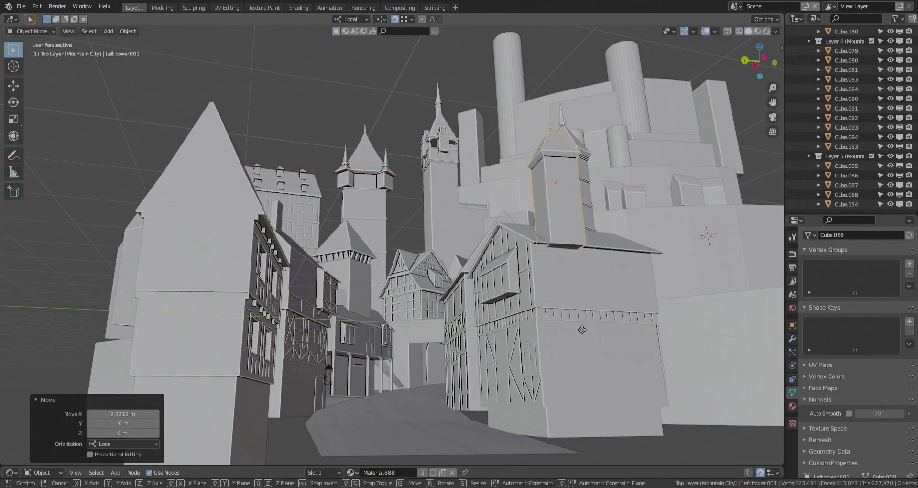
left_click(529, 352)
Adjust the small tower's position along its local X and Y axes on the large half-timbered house.
middle_click_drag(464, 205, 537, 254)
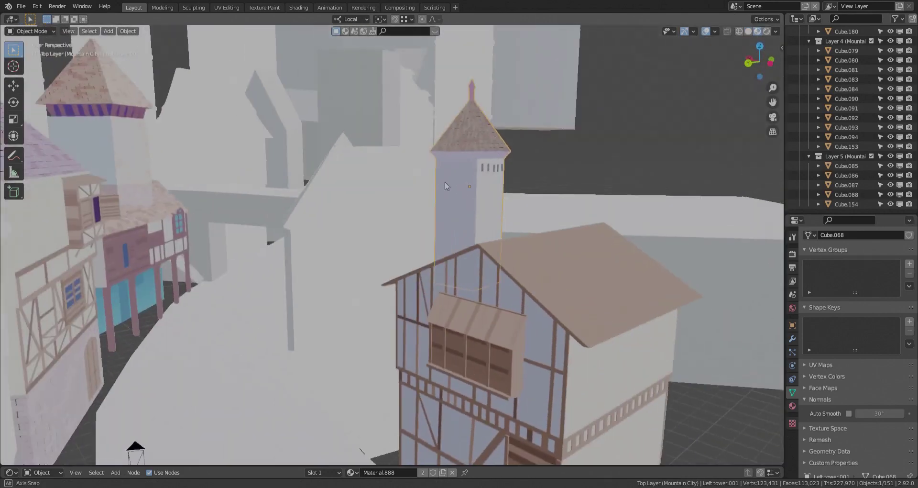
middle_click_drag(445, 185, 673, 137)
middle_click_drag(659, 84, 679, 96)
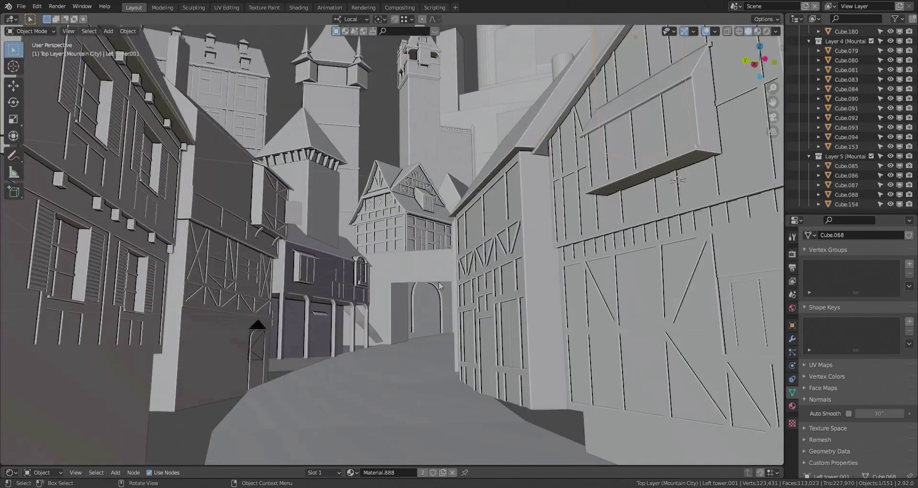
scroll(670, 192, "down", 3)
middle_click_drag(641, 267, 626, 397)
key("g")
key("x")
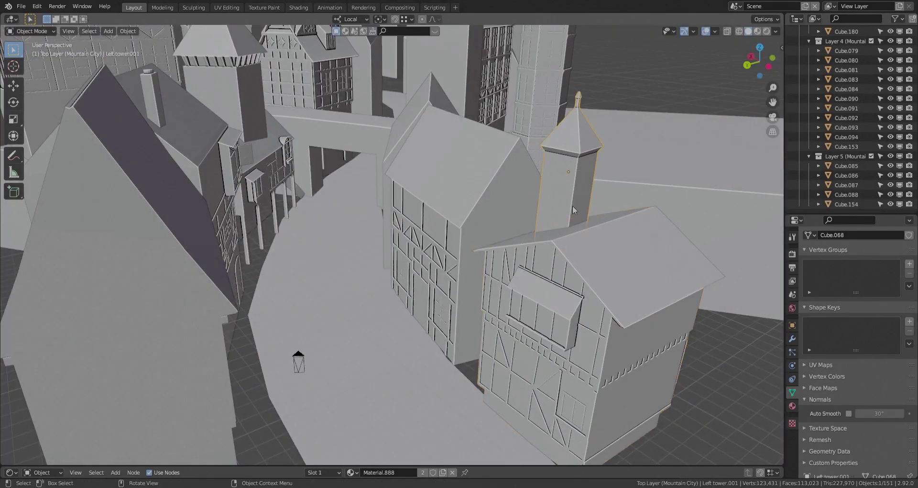
key("g")
key("y")
middle_click_drag(573, 207, 684, 296)
left_click(663, 318)
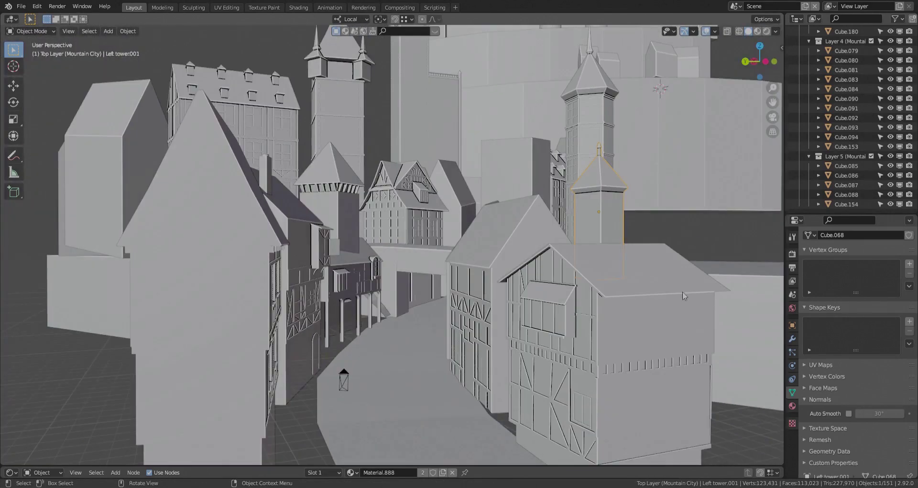
Duplicate the chimney onto the roof of the neighbouring timbered house across the street and lower it about 2.9 m.
left_click(265, 176)
mouse_move(459, 267)
middle_mouse_down("shift")
mouse_move(435, 222)
mouse_move(448, 236)
mouse_move(440, 284)
mouse_move(463, 285)
middle_mouse_up("shift")
left_click(486, 278)
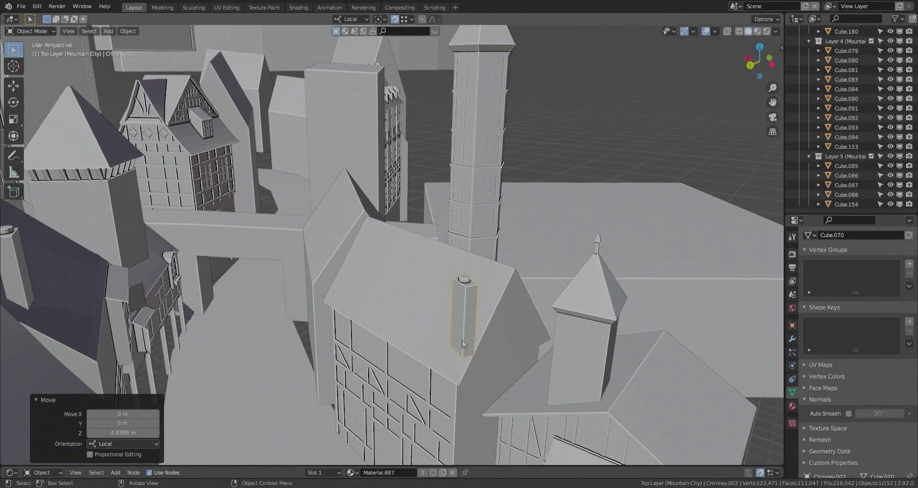
Reposition the copied chimney on the neighbouring roof's slope and raise it about 1.2 m.
middle_click_drag(462, 344, 500, 376)
key("g")
left_click(421, 363)
key("g")
key("z")
middle_click_drag(421, 364, 483, 364)
left_click(451, 343)
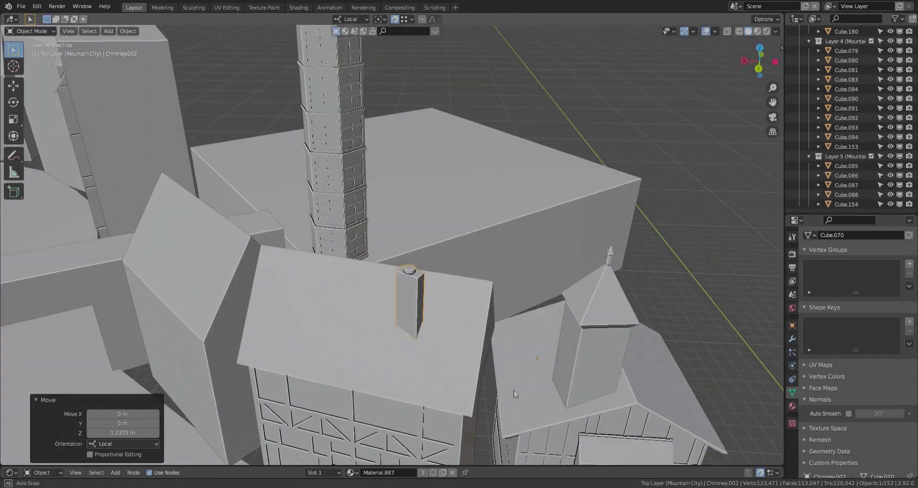
key("Tab")
right_click(496, 357)
key("Tab")
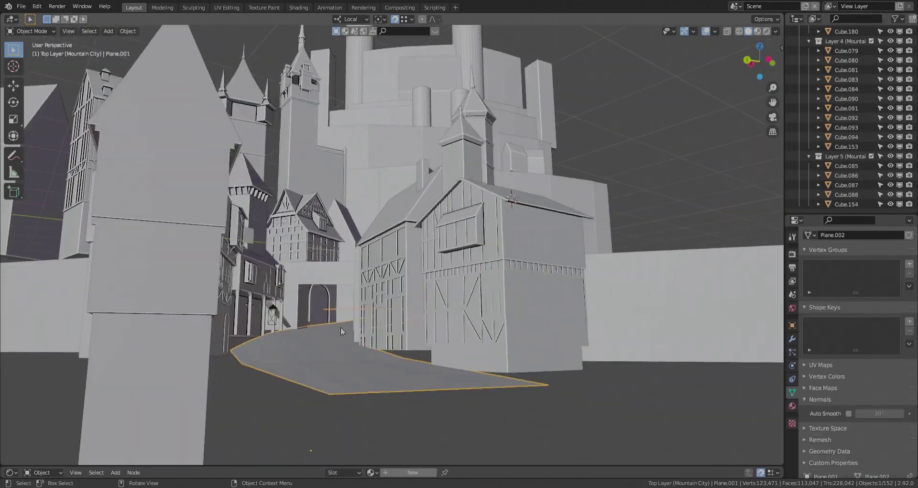
Copy a pointed-roof tower from the detailed city beside the street and move it along its local X axis.
middle_click_drag(341, 328, 383, 352)
left_click(406, 263)
middle_click_drag(406, 263, 390, 230)
scroll(334, 225, "down", 6)
middle_click_drag(263, 213, 225, 187)
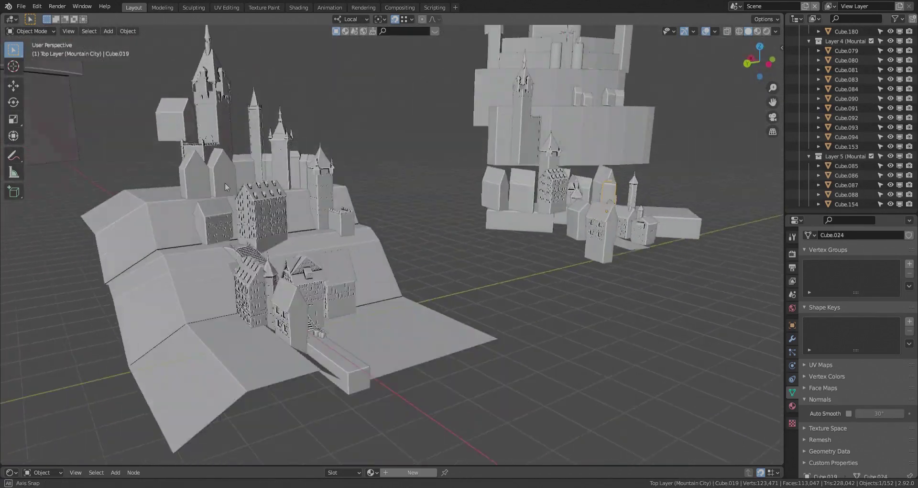
scroll(226, 186, "up", 3)
scroll(268, 122, "up", 4)
left_click(278, 117)
scroll(280, 122, "down", 6)
scroll(478, 211, "up", 3)
scroll(488, 257, "up", 3)
middle_click_drag(478, 215, 565, 318)
key("g")
key("x")
key("x")
left_click(587, 427)
middle_click_drag(588, 427, 608, 296)
Rotate the copied tower about the vertical axis and shift it about 1.8 m along its local X axis.
key("r")
key("z")
key("z")
key("g")
key("x")
key("x")
left_click(645, 323)
key("KP_0")
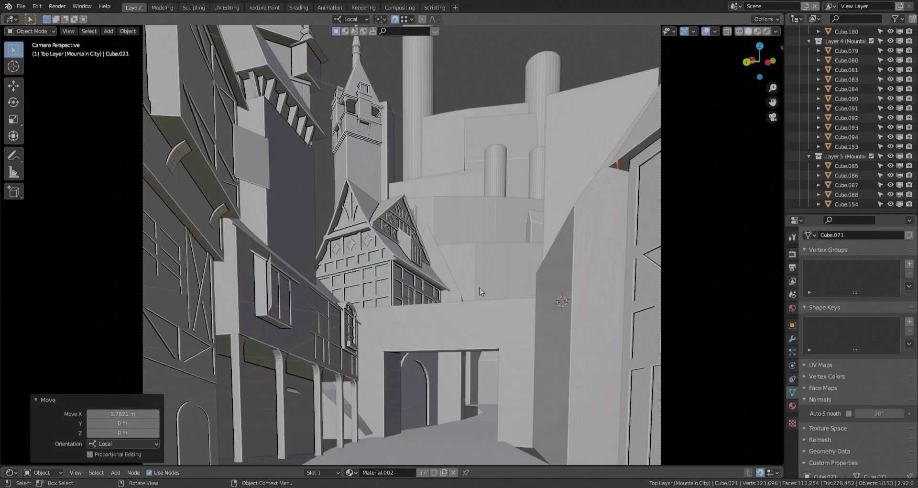
Try the copied tower about 18.2 m higher against the camera view and delete it.
scroll(528, 259, "down", 1)
middle_click_drag(528, 259, 436, 240, "shift")
left_click(471, 109)
scroll(433, 158, "down", 1)
middle_click_drag(432, 167, 361, 178, "shift")
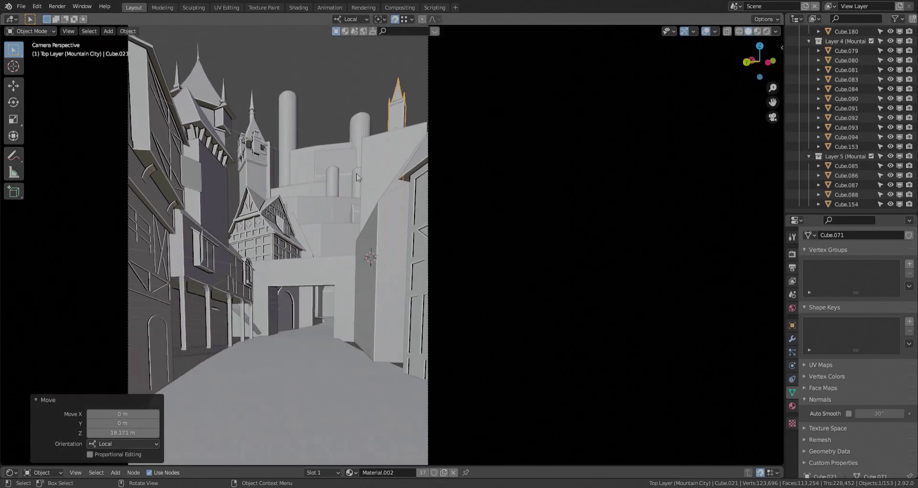
key("KP_0")
key("x")
middle_click_drag(353, 213, 438, 252, "shift")
left_click(414, 323)
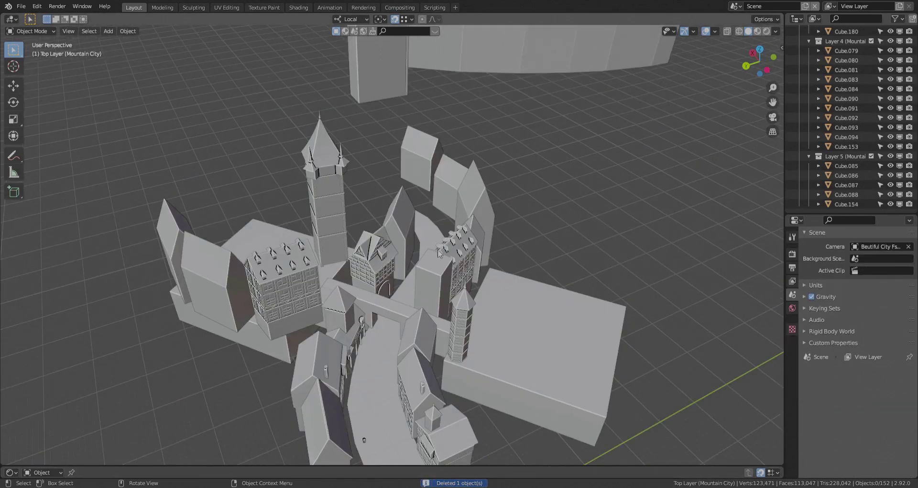
Delete the placeholder house between the bridge and the timbered house with the chimney.
scroll(440, 254, "up", 4)
left_click(321, 227)
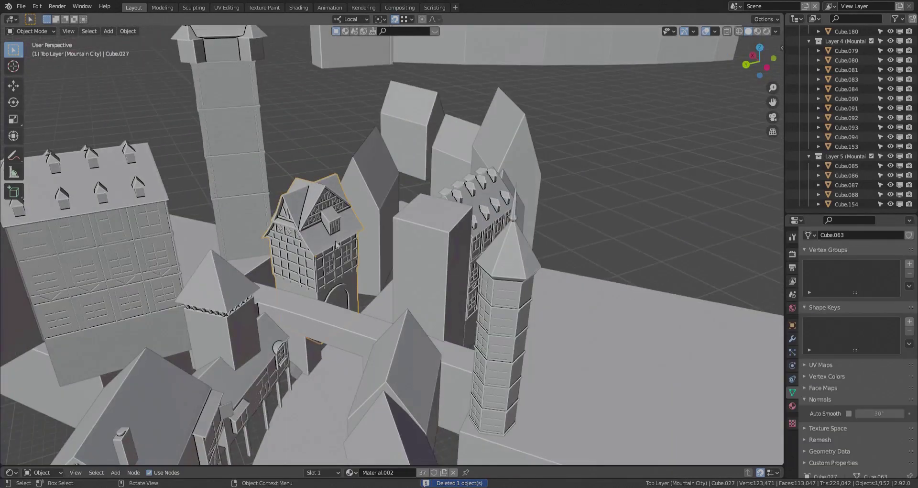
middle_click_drag(320, 227, 468, 248)
scroll(467, 248, "up", 4)
left_click(433, 227)
key("x")
left_click(431, 227)
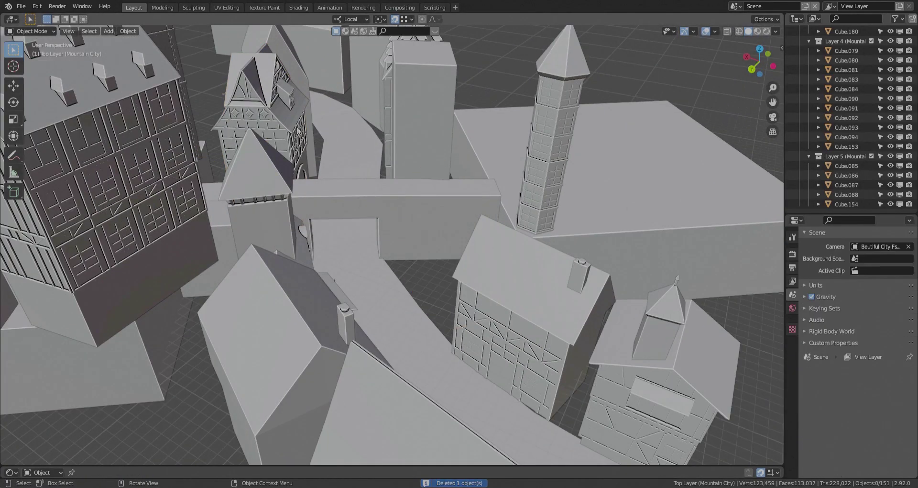
Duplicate the cross-gabled half-timbered house into the gap in front of the bridge, adjusting it along its local X and Y axes.
left_click(254, 122)
middle_click_drag(253, 122, 458, 269)
key("shift+d")
left_click(521, 310)
middle_click_drag(381, 270, 403, 282)
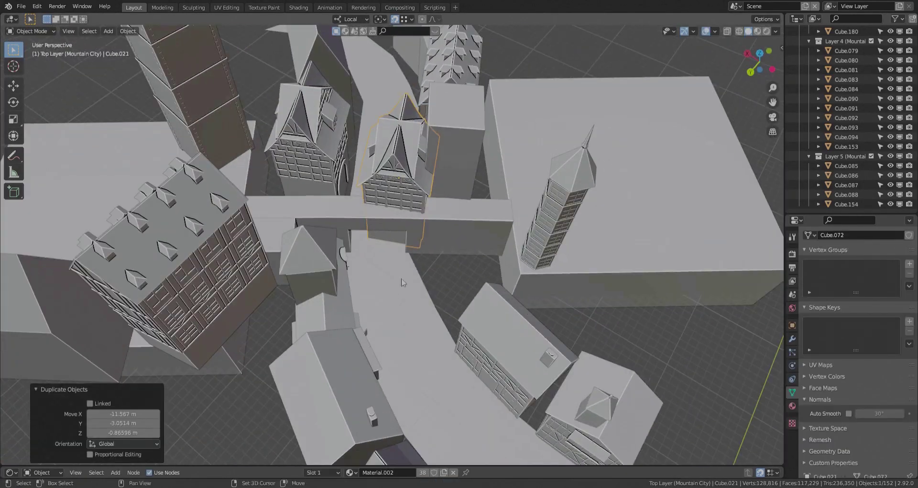
middle_click_drag(367, 386, 669, 378)
key("g")
key("y")
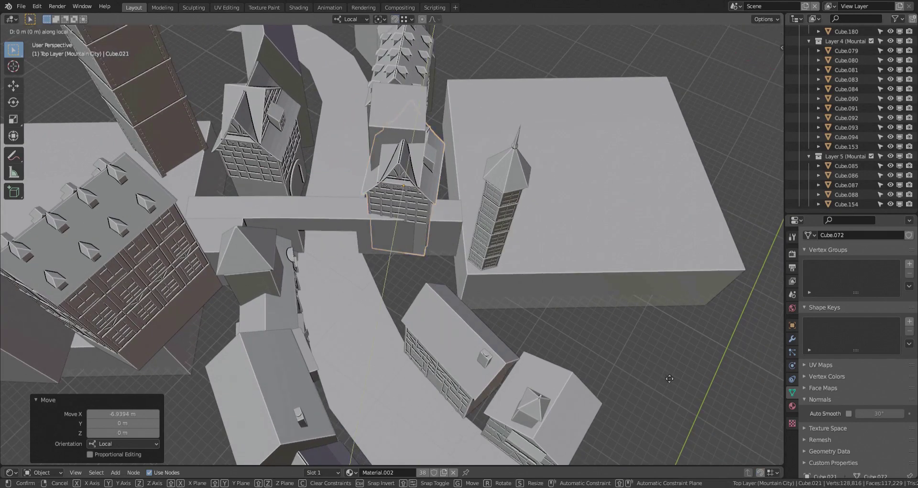
left_click(663, 285)
Scale the copied cross-gabled house, lower it about 1.8 m, and resize it along its local Y axis.
middle_click_drag(550, 375, 390, 318)
key("s")
left_click(642, 356)
scroll(433, 269, "up", 3)
key("g")
key("z")
left_click(404, 358)
middle_click_drag(404, 358, 409, 373)
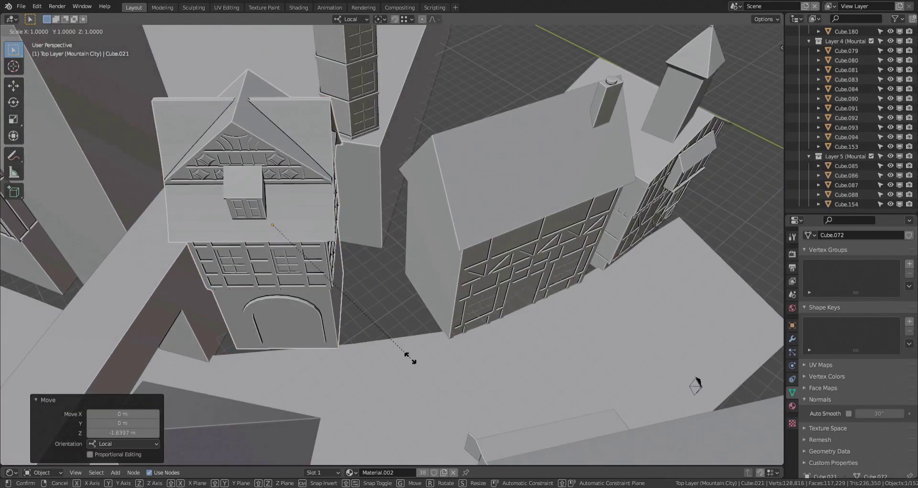
key("y")
left_click(459, 359)
Shift the copied house about 1.8 m along its local Y axis and rotate it about local Z to line up with the street.
middle_click_drag(459, 359, 386, 358)
key("g")
key("y")
left_click(463, 383)
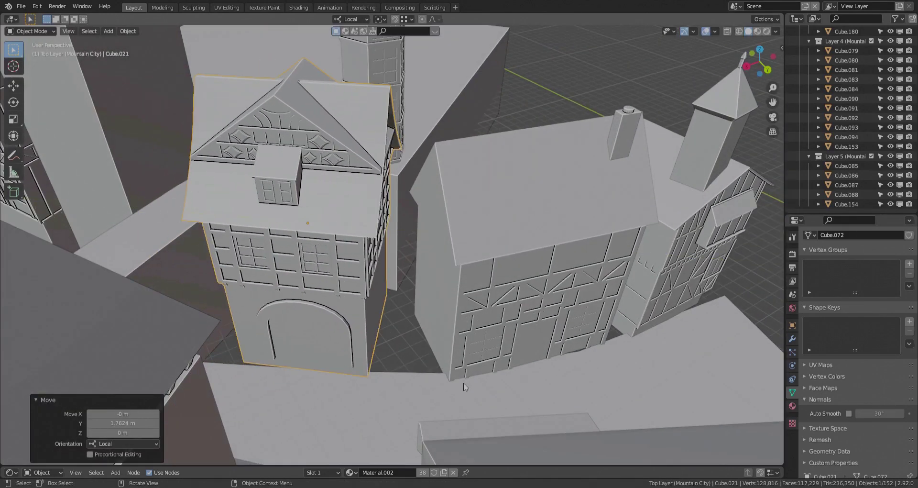
key("r")
key("z")
left_click(475, 351)
middle_click_drag(474, 351, 643, 340)
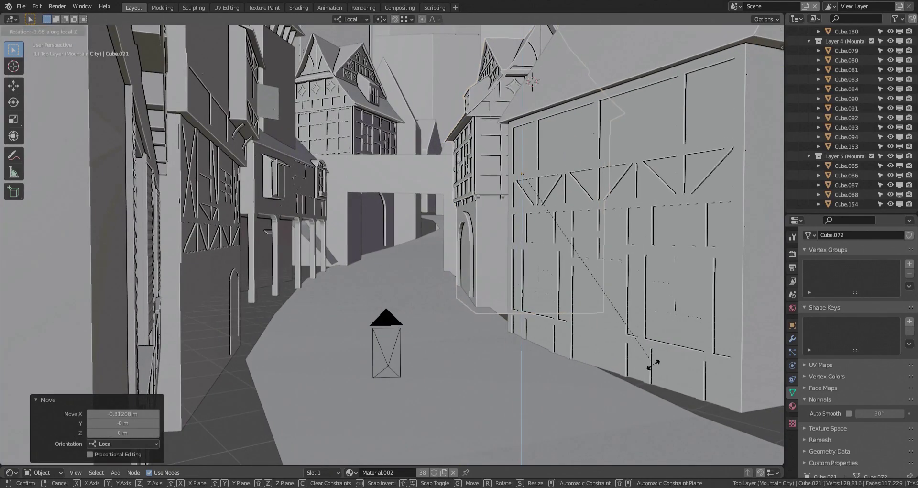
left_click(589, 373)
Fine-tune the copied house's position along its local X axis against the camera view.
middle_click_drag(588, 374, 421, 280)
left_click(335, 241)
key("KP_0")
left_click(344, 292)
key("g")
key("x")
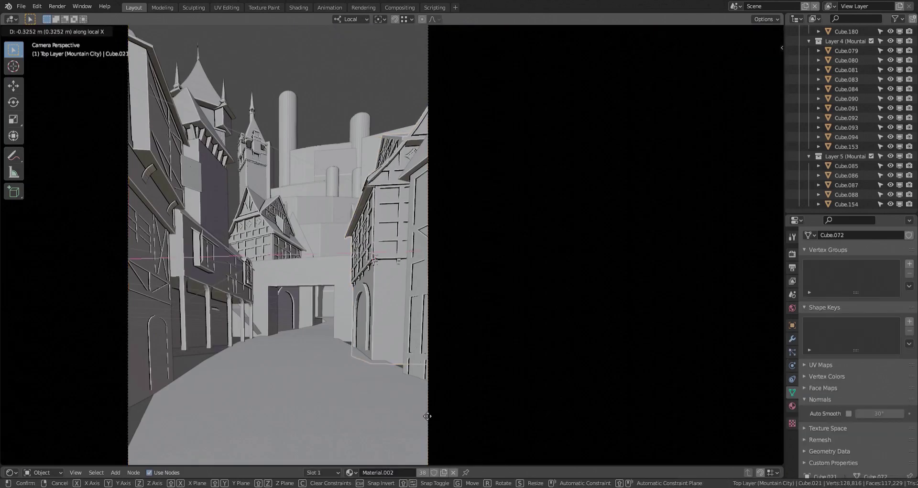
middle_click_drag(305, 165, 303, 126, "shift")
left_click(246, 288)
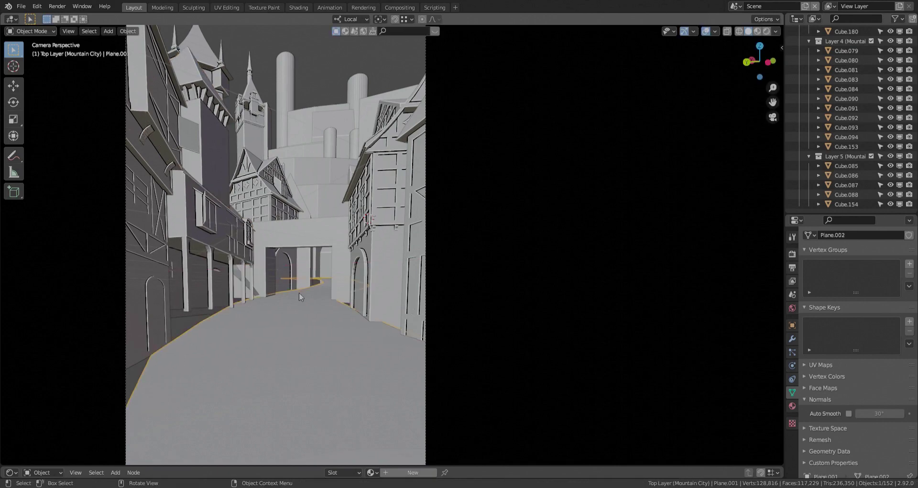
Save the file and add a Bezier curve from the top view, scaling it to about 1.06.
left_click(319, 242)
scroll(320, 262, "up", 4)
middle_click_drag(406, 201, 388, 231)
scroll(388, 231, "down", 10)
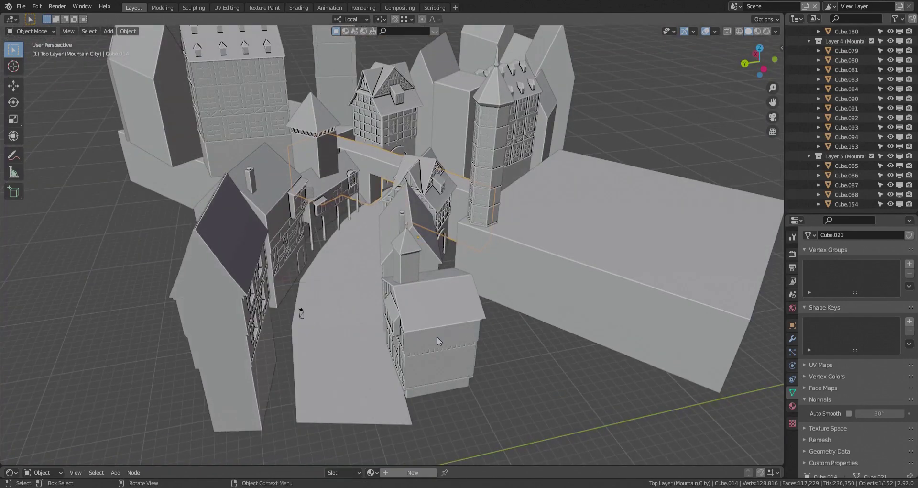
key("KP_7")
key("shift+a")
scroll(307, 230, "down", 3)
key("ctrl+s")
key("shift+a")
middle_click_drag(199, 199, 295, 285, "shift")
mouse_move(346, 257)
left_click(416, 22)
key("s")
left_click(296, 283)
Move the Bezier curve to the start of the street and scale it up by about 1.45.
scroll(359, 260, "down", 3)
middle_click_drag(373, 337, 373, 266, "shift")
key("g")
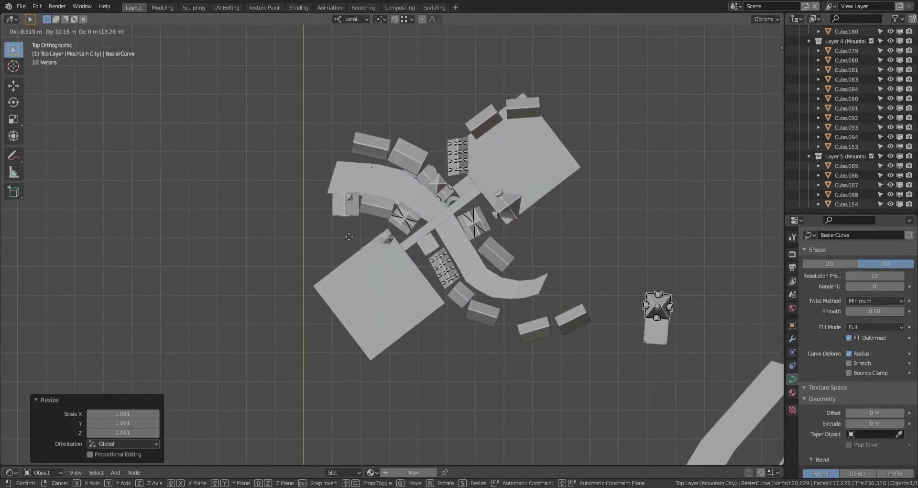
left_click(349, 236)
scroll(348, 175, "up", 6)
left_click(375, 224)
scroll(375, 224, "down", 5)
middle_click_drag(436, 262, 338, 207, "shift")
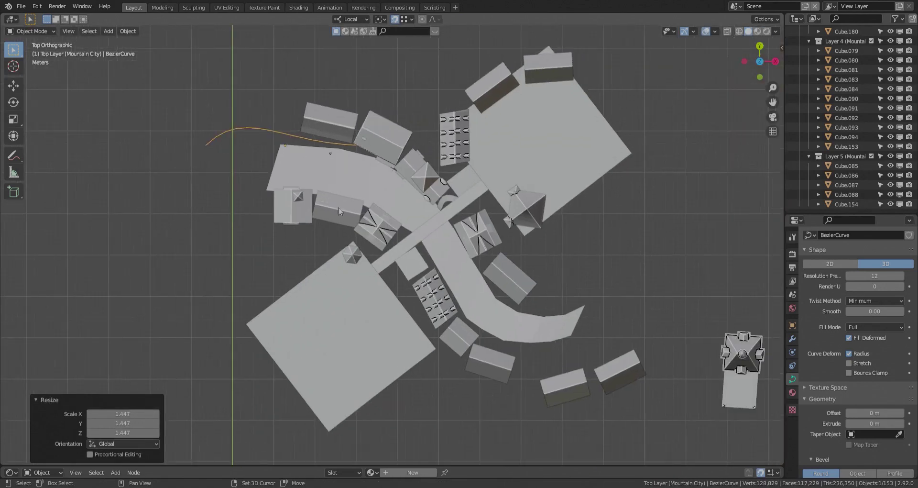
Rotate the Bezier curve about its local Z axis to follow the street's direction in top view.
middle_click_drag(479, 289, 516, 261)
key("r")
key("z")
key("KP_7")
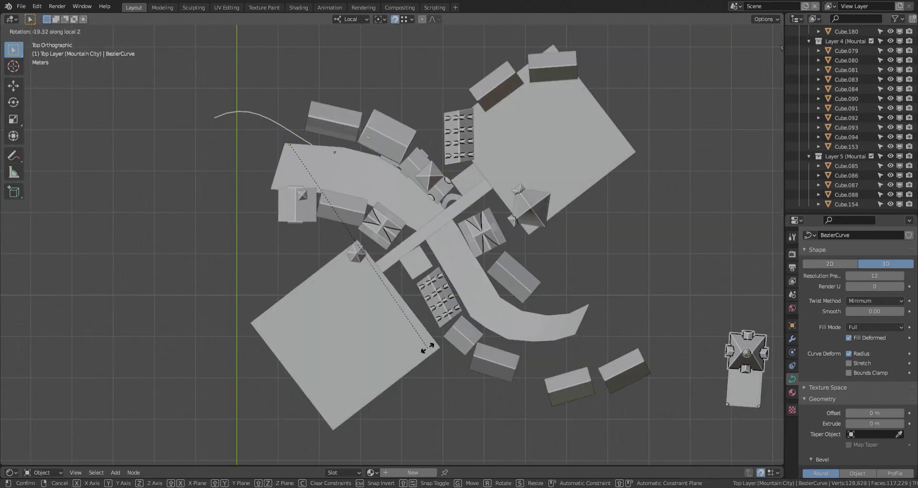
left_click(472, 307)
Edit the Bezier curve and move its end control points toward the two ends of the street.
key("Tab")
left_click(365, 164)
middle_click_drag(566, 305, 544, 285, "shift")
key("g")
left_click(553, 313)
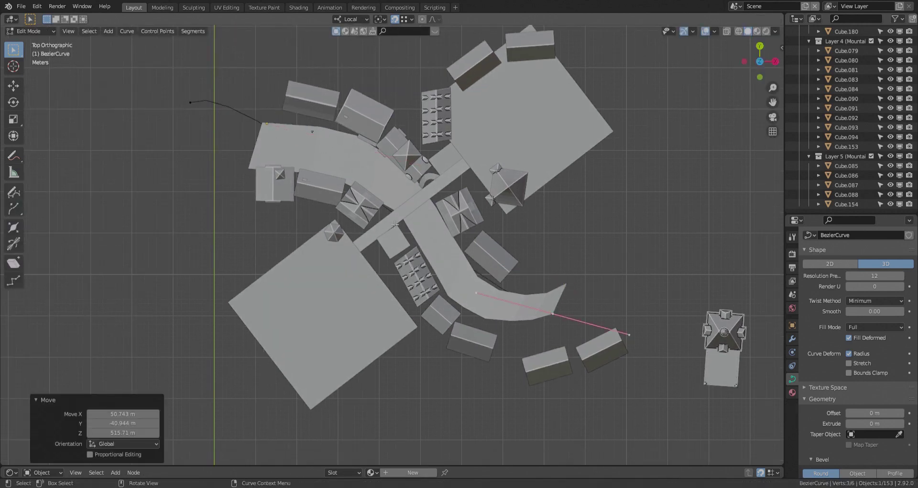
left_click(263, 124)
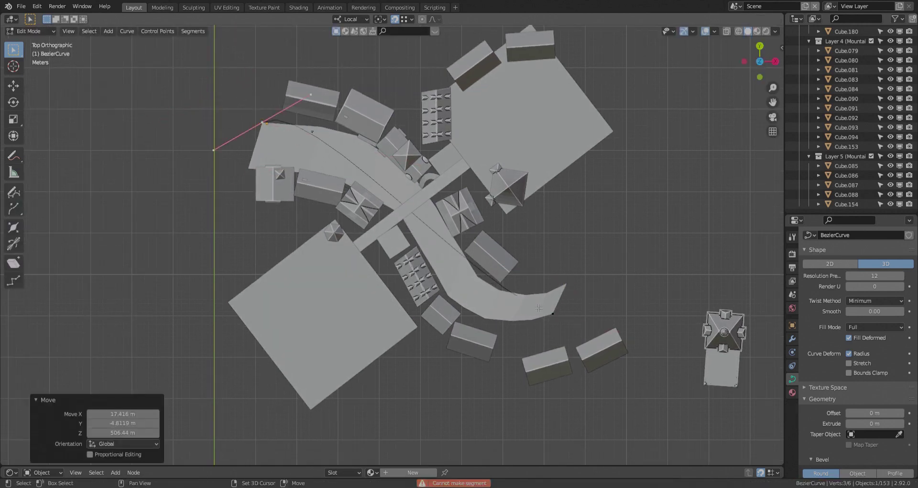
Subdivide the Bezier curve between its two end points and place the new middle control point along the street near the bridge.
key("shift+z")
left_click(552, 312, "shift")
right_click(530, 294)
left_click(492, 227)
left_click(398, 200)
key("shift+z")
Raise the curve's control point at the street entrance about 1.4 m and rotate its handles about local Z.
middle_click_drag(455, 242, 431, 333)
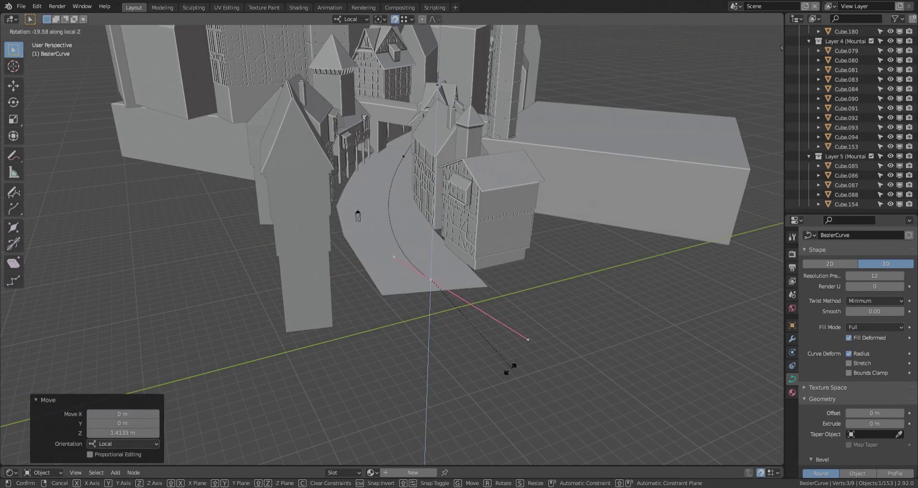
left_click(510, 369)
scroll(497, 344, "up", 3)
Adjust the curve's middle control point near the bridge to follow the street.
left_click(411, 146)
middle_click_drag(424, 263, 454, 215)
scroll(453, 216, "up", 4)
middle_click_drag(454, 216, 382, 349, "shift")
scroll(472, 308, "up", 3)
left_click(462, 324)
Rework the curve beyond the bridge, moving its far control point along the local X axis to stay on the street.
scroll(421, 306, "down", 5)
left_click(380, 263, "shift")
right_click(397, 243)
left_click(393, 225)
scroll(413, 281, "down", 1)
left_click(412, 266)
key("g")
key("x")
left_click(510, 315)
left_click(596, 276)
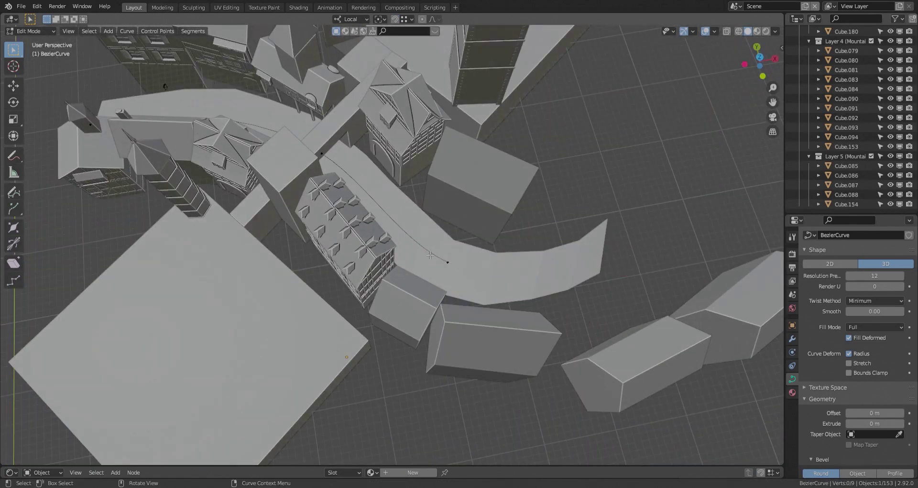
Rotate the curve's far control point about local Y and lower the control point by the bridge about 0.17 m.
left_click(448, 262)
middle_click_drag(447, 262, 366, 211)
scroll(411, 268, "up", 6)
middle_click_drag(497, 330, 550, 306)
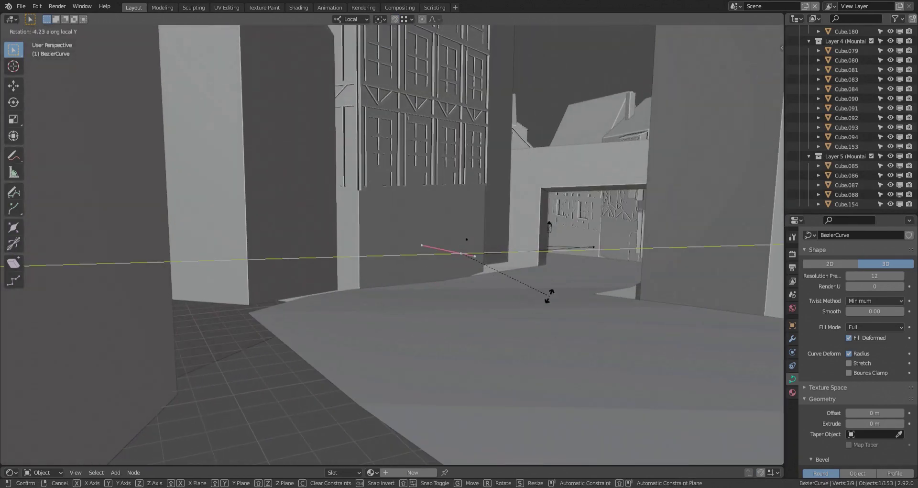
left_click(564, 284)
key("g")
key("z")
left_click(584, 289)
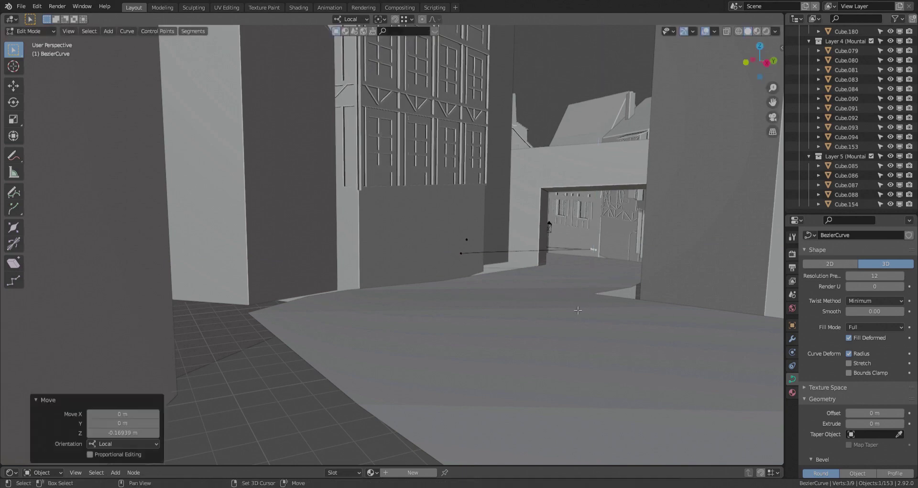
Finish editing the curve, add a new camera, and move it to the curve's start at the street entrance.
middle_click_drag(585, 289, 507, 289)
scroll(670, 306, "down", 4)
key("Tab")
key("shift+a")
left_click(419, 264)
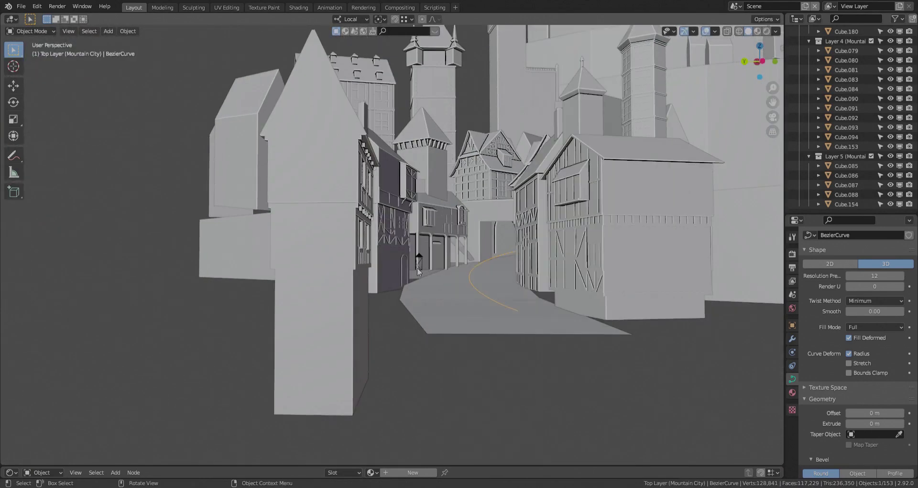
key("shift+a")
left_click(464, 425)
scroll(483, 328, "down", 3)
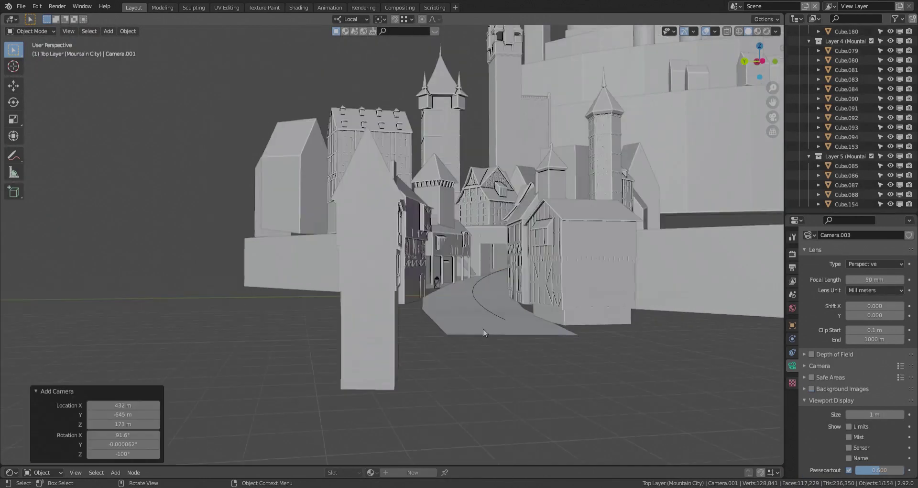
key("g")
scroll(439, 306, "up", 6)
middle_click_drag(445, 309, 470, 317)
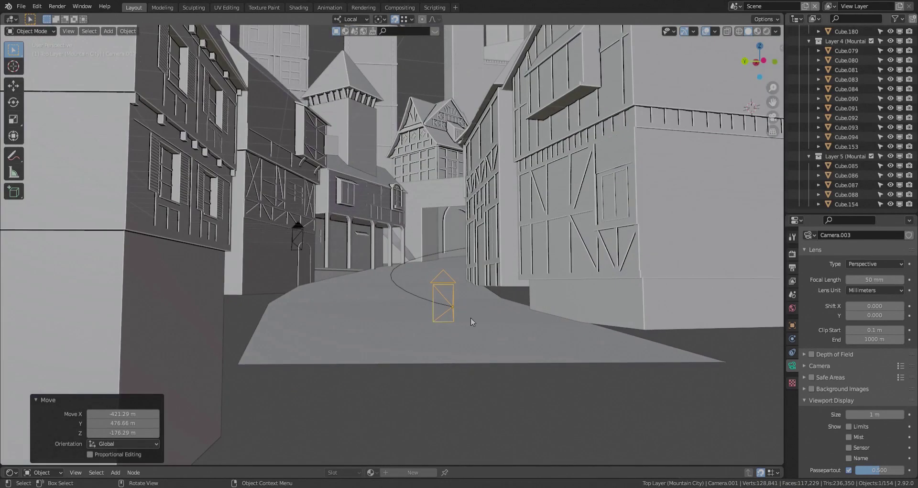
Make the new camera the active scene camera and frame the street through it.
key("ctrl+KP_0")
scroll(432, 179, "down", 5)
left_click(384, 181)
right_click(494, 289)
left_click(438, 272)
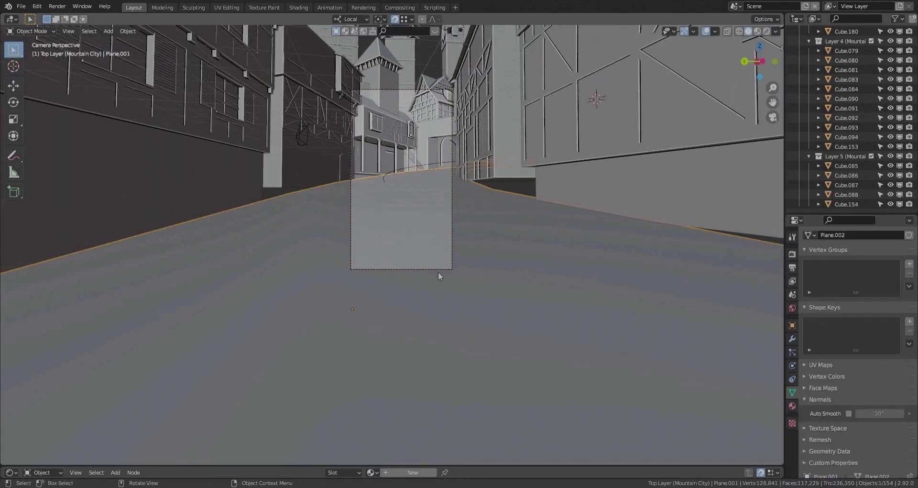
Select the new camera together with the Bezier curve running along the street.
left_click(384, 184)
left_click(384, 181, "shift")
left_click(385, 179, "shift")
left_click(384, 179)
left_click(384, 179, "shift")
left_click(384, 180)
scroll(389, 178, "up", 5)
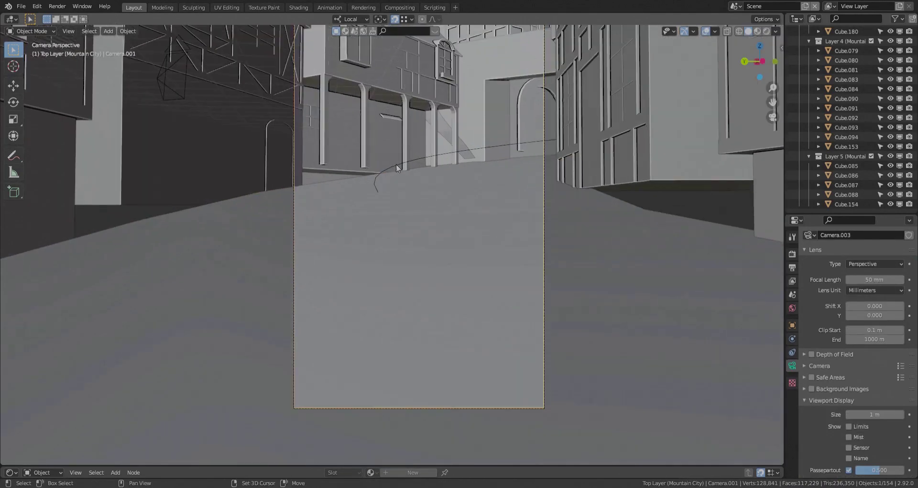
left_click(396, 162)
scroll(447, 200, "down", 6)
key("g")
key("z")
right_click(497, 412)
Switch the transform orientation to Global and raise the camera and curve together about 1.26 m along Z.
left_click(353, 19)
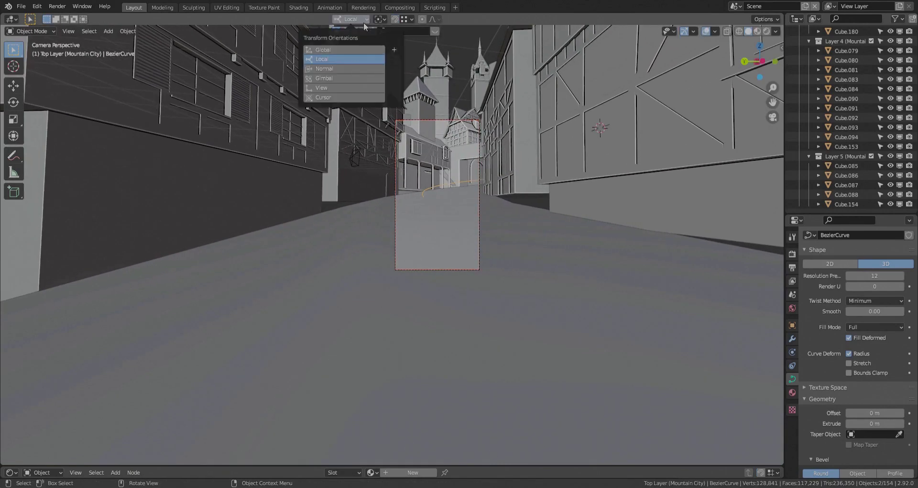
left_click(352, 49)
key("g")
key("z")
left_click(401, 384)
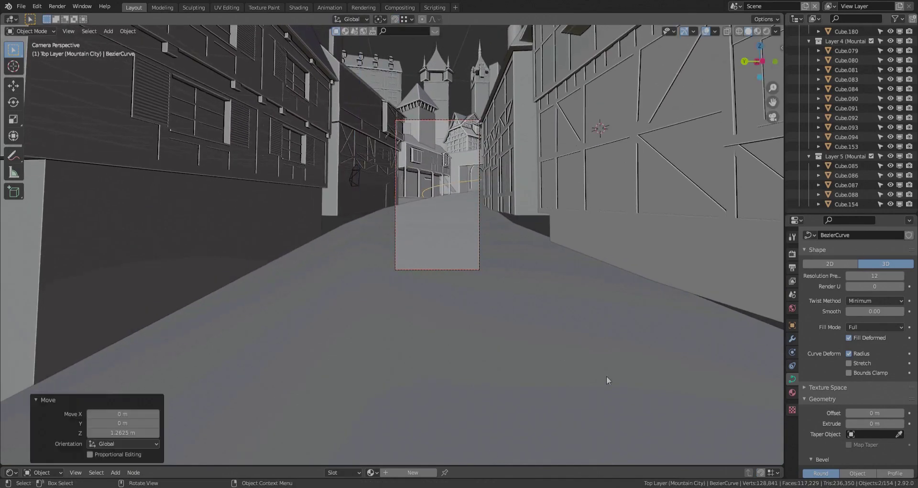
Add a Follow Path constraint to the new camera, targeting BezierCurve with X as the forward axis.
key("KP_0")
middle_click_drag(435, 241, 669, 394)
left_click(649, 392)
left_click(792, 353)
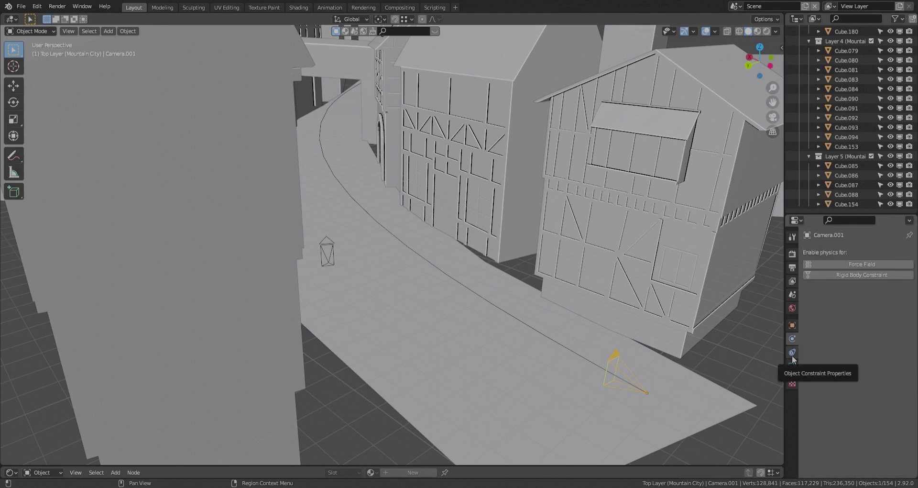
left_click(834, 251)
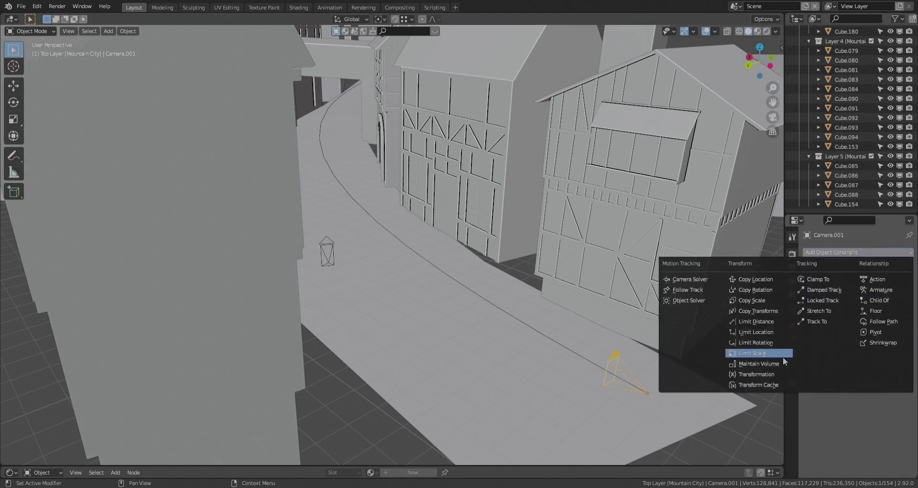
left_click(882, 321)
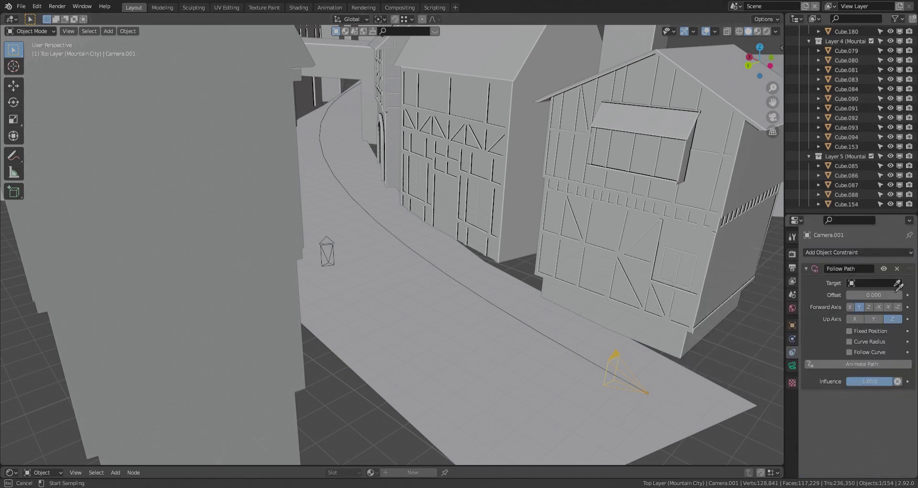
left_click(592, 365)
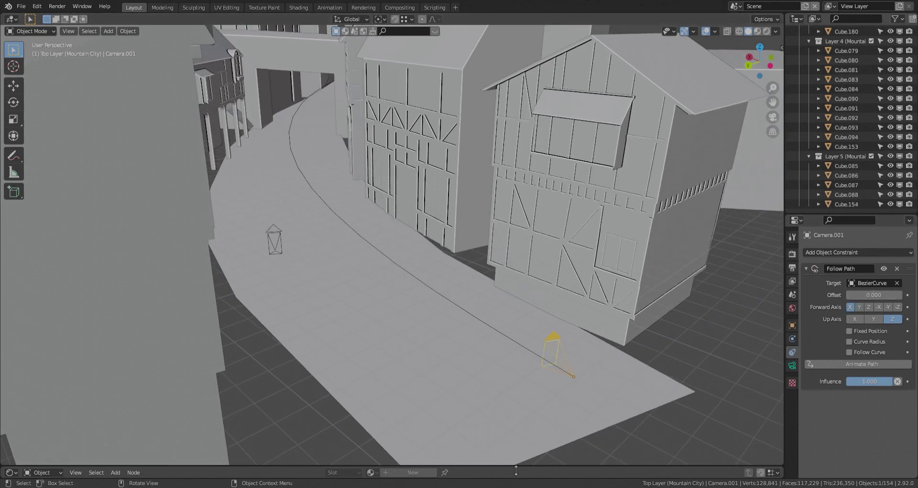
Enable Follow Curve and, in the Animation workspace, keyframe the constraint's offset as 0 at frame 1 and -50 at frame 250.
left_click_drag(516, 470, 545, 390)
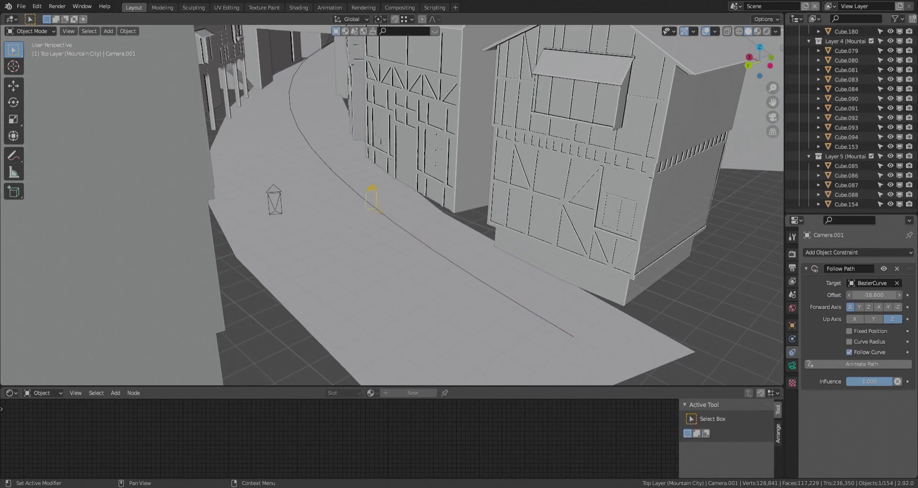
left_click(330, 7)
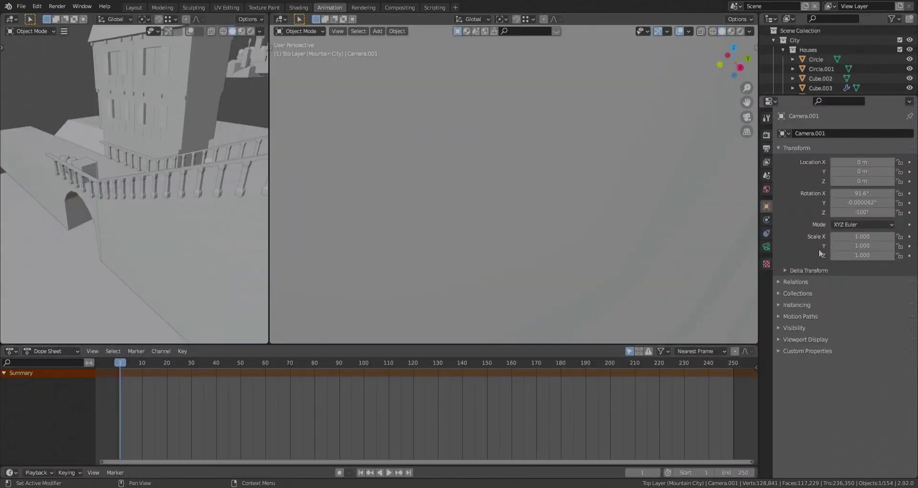
key("i")
scroll(122, 388, "down", 2)
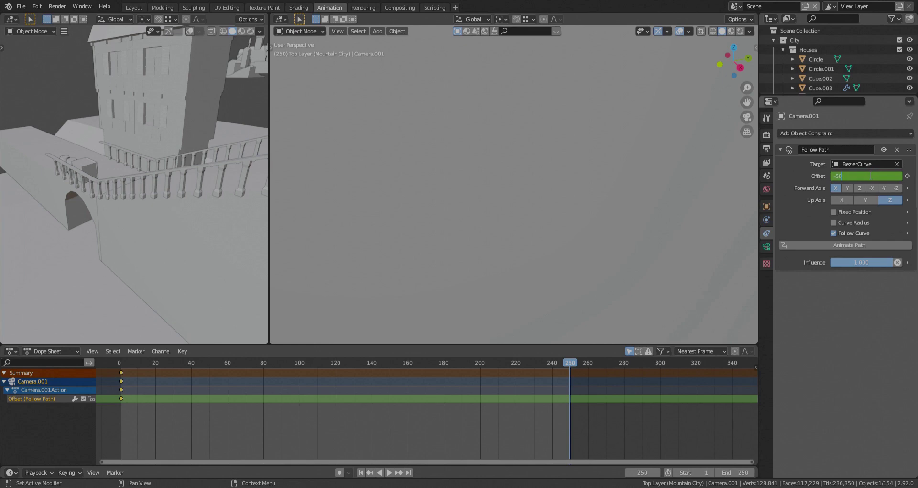
Preview the animation through the new camera and set the offset keyframes' interpolation to Linear.
key("KP_0")
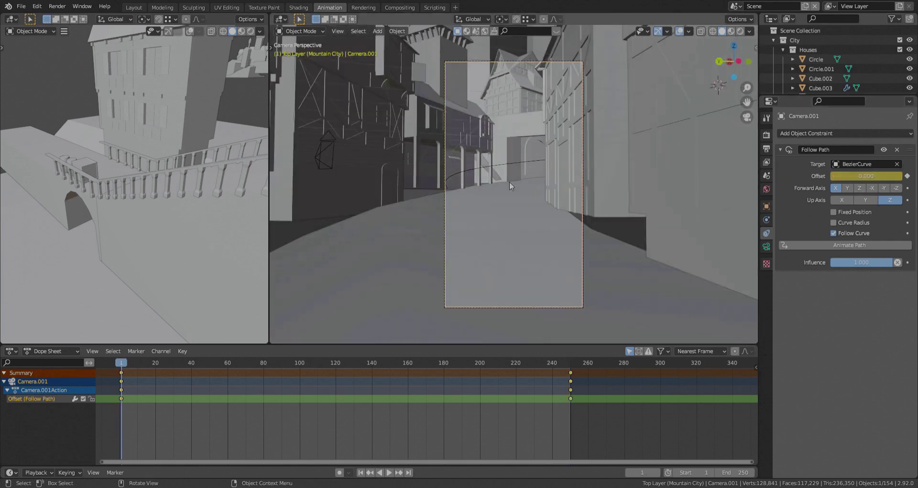
key("space")
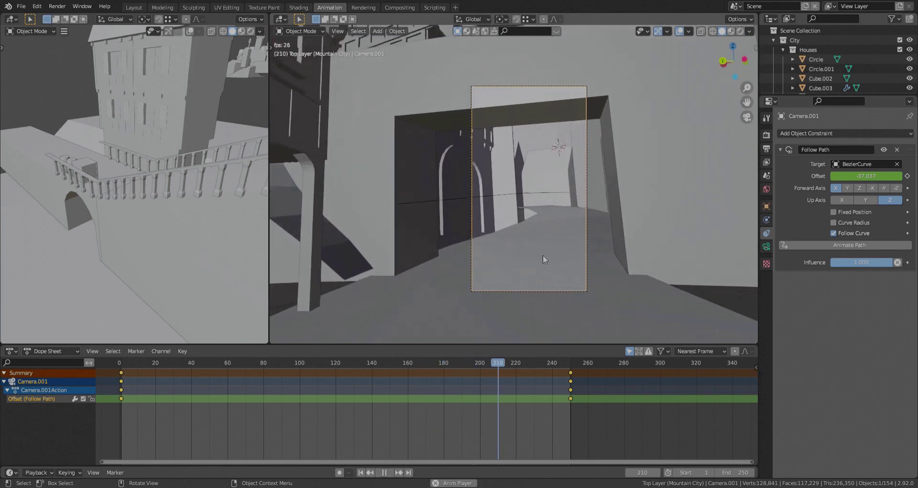
key("space")
key("t")
left_click(383, 424)
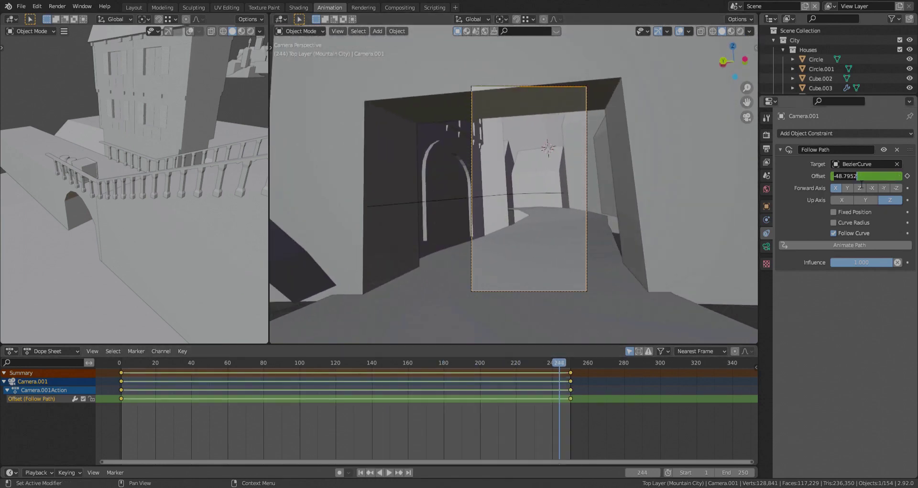
Keyframe the Follow Path offset as -74.3 at frame 250 and play the animation.
left_click_drag(566, 365, 570, 365)
left_click_drag(866, 176, 859, 176)
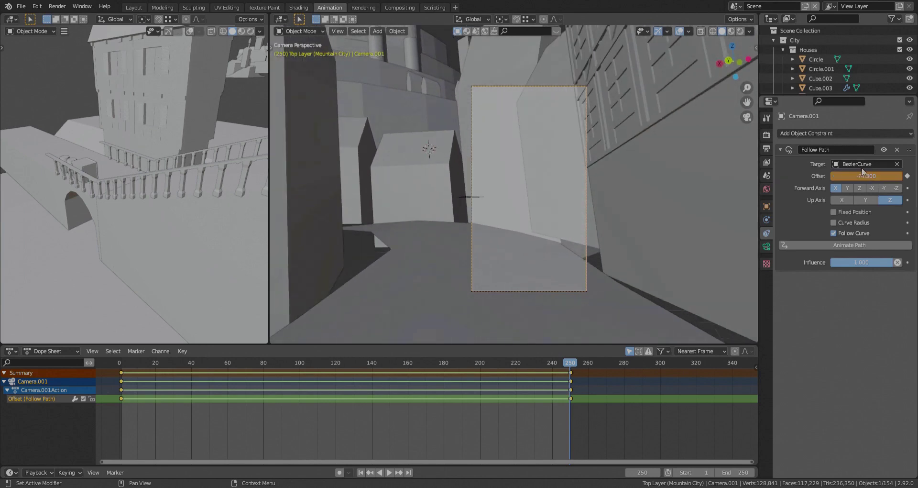
key("space")
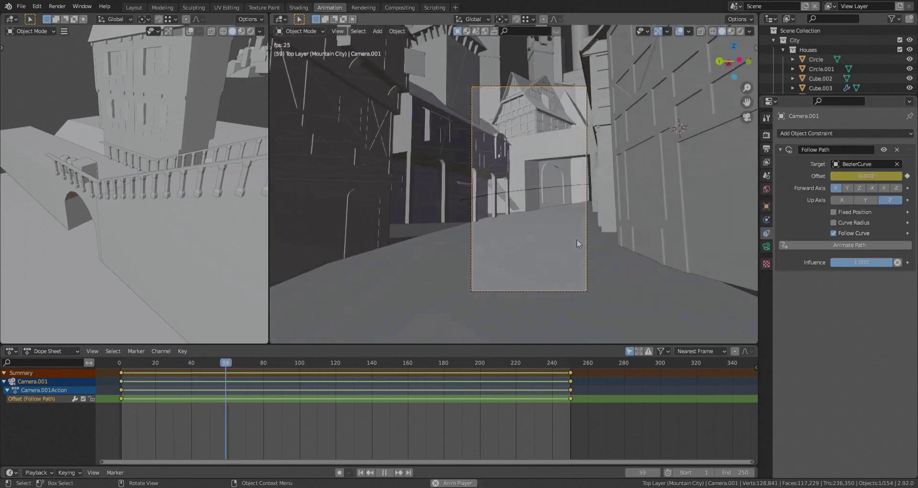
Set the render resolution to 1080 px wide by 1920 px high.
left_click(765, 150)
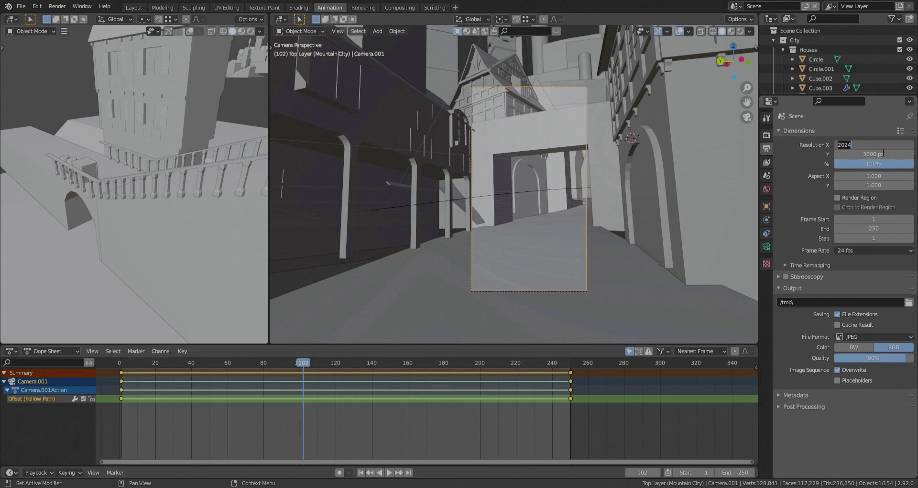
type("1080")
key("Return")
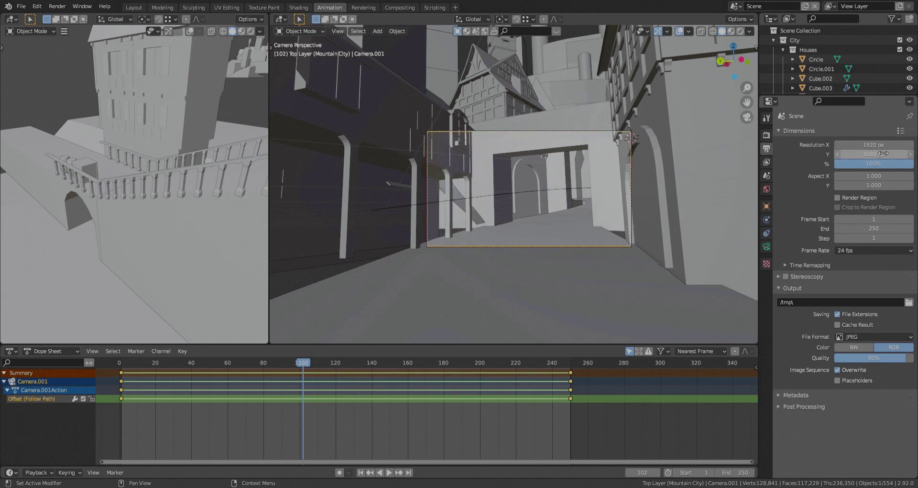
type("1080")
key("Return")
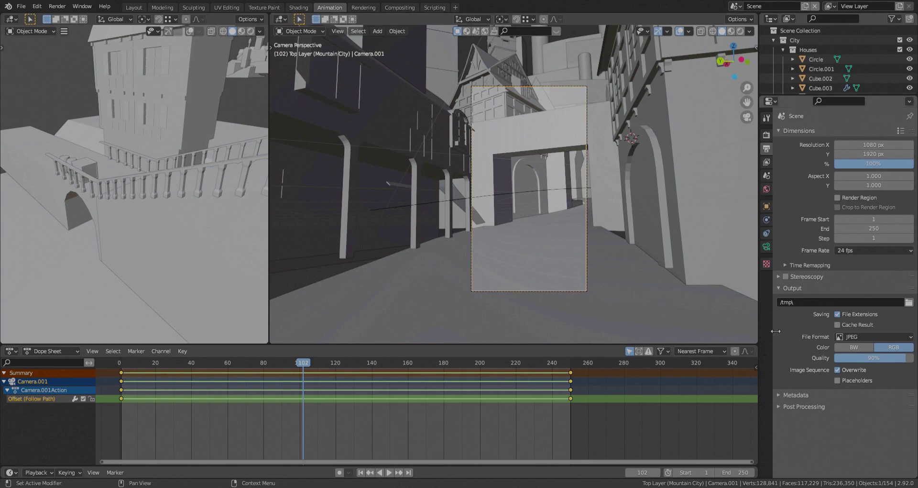
Widen the new camera's lens, trying a 24 mm focal length and settling on a field of view of about 64.4°, and preview from frame 1.
left_click(766, 246)
left_click_drag(867, 177, 867, 178)
type("2")
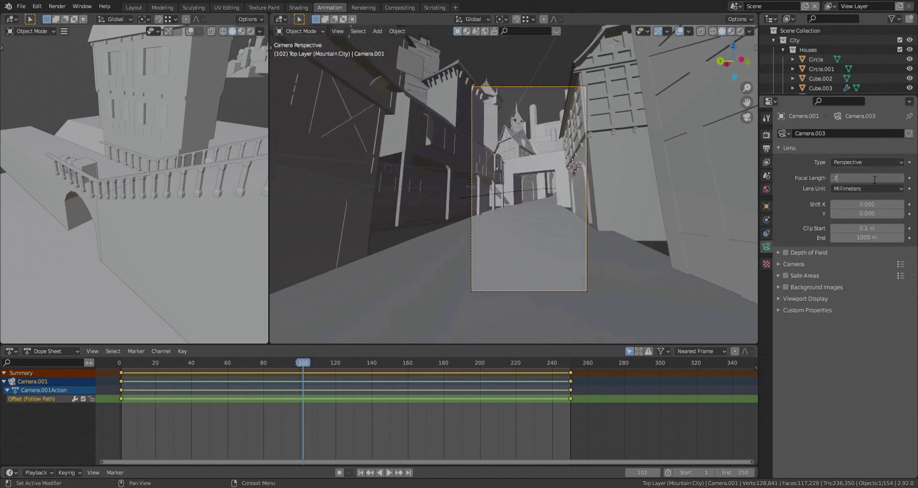
type("4")
key("Return")
scroll(541, 153, "up", 2)
mouse_move(540, 153)
middle_mouse_down("shift")
mouse_move(501, 133)
mouse_move(546, 163)
middle_mouse_up("shift")
key("shift+Left")
scroll(504, 125, "up", 1)
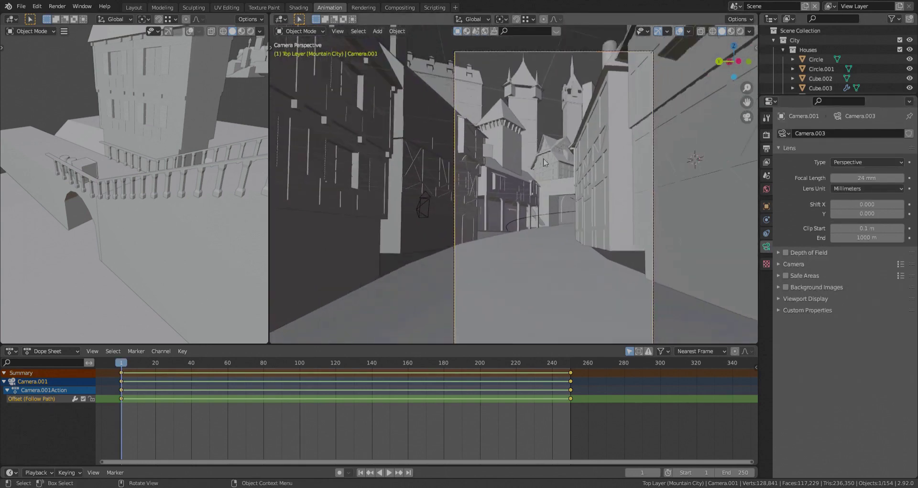
scroll(545, 163, "down", 1)
left_click_drag(867, 177, 855, 178)
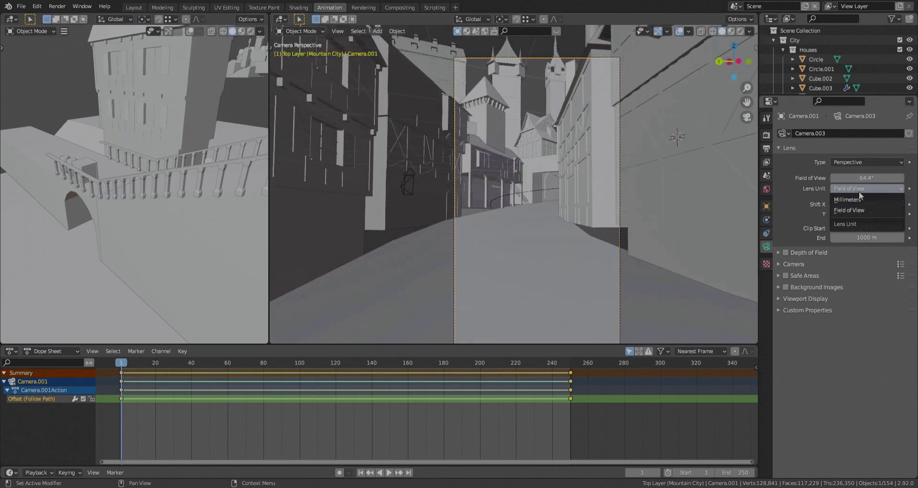
key("Escape")
key("space")
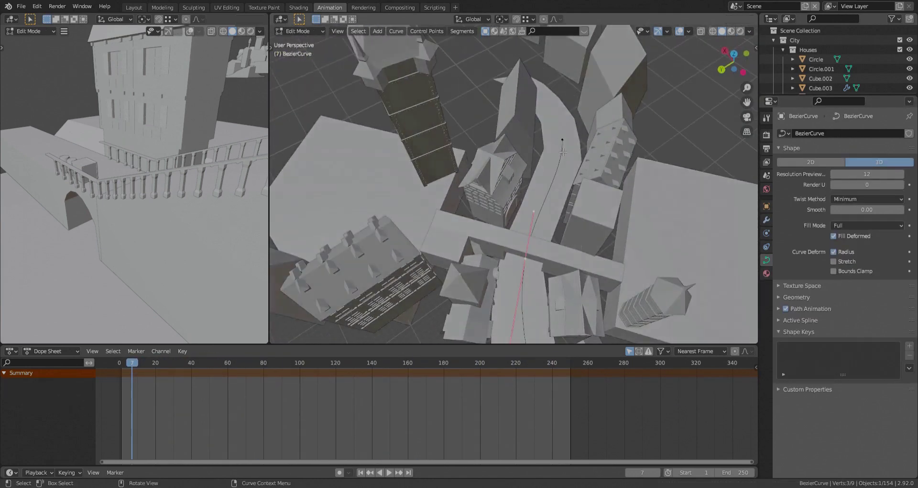
Reshape the Bezier curve by moving its far control point along global X and rotating the bridge control point about Z, and preview the path.
key("r")
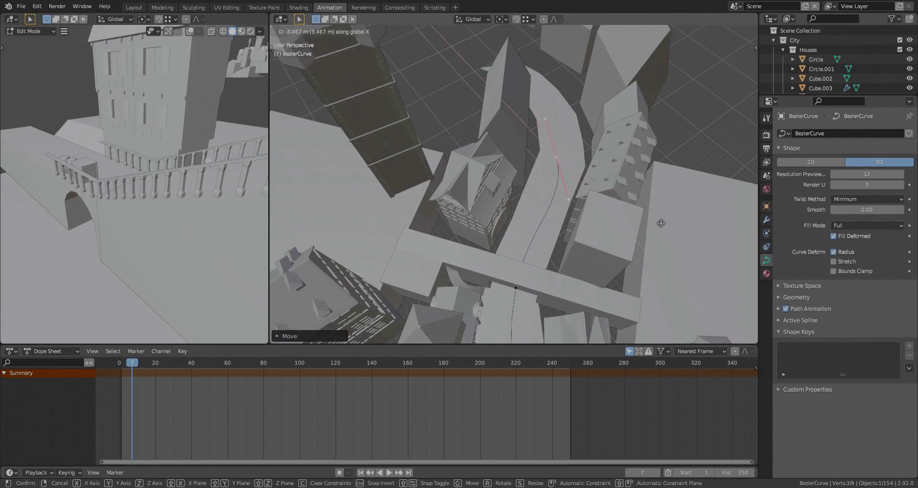
middle_click_drag(563, 231, 536, 285)
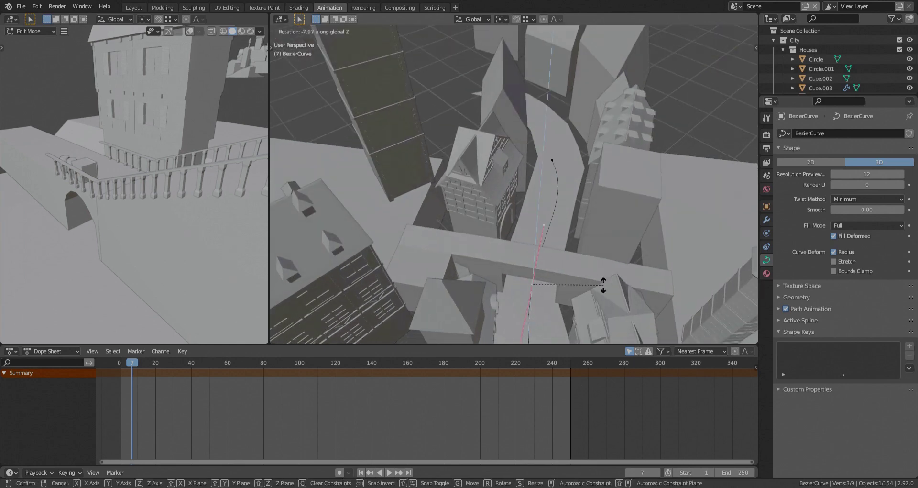
key("KP_0")
key("space")
key("Tab")
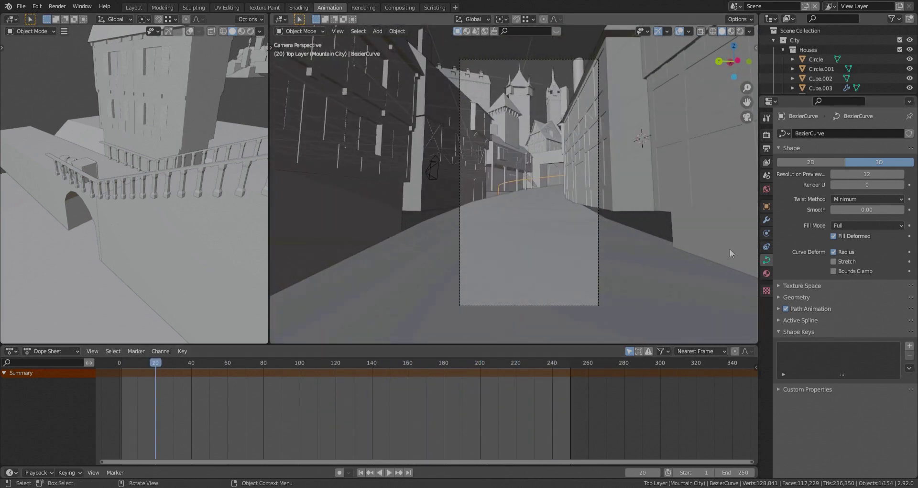
Try a Follow Path offset of -100 for the camera at frame 250 and replay the animation from the start.
left_click(598, 258)
left_click(767, 234)
left_click(867, 176)
key("Escape")
key("shift+Right")
scroll(576, 380, "up", 7)
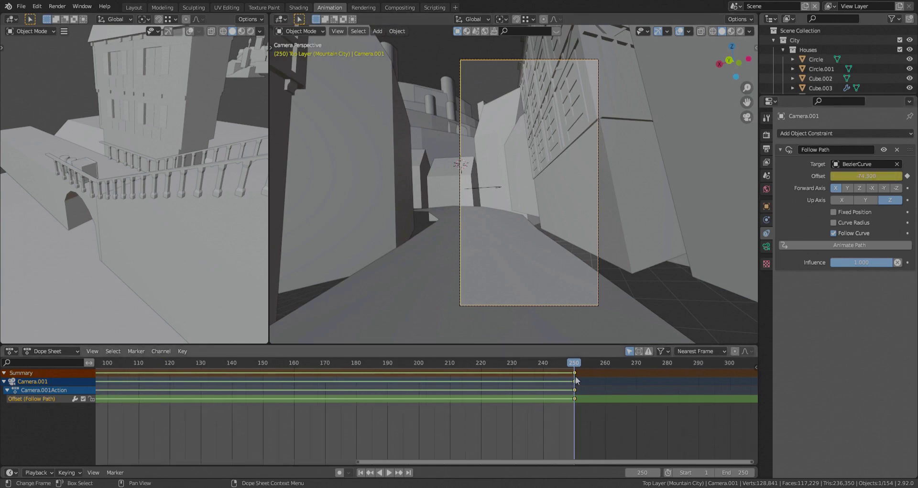
scroll(576, 380, "up", 3)
left_click_drag(867, 176, 858, 178)
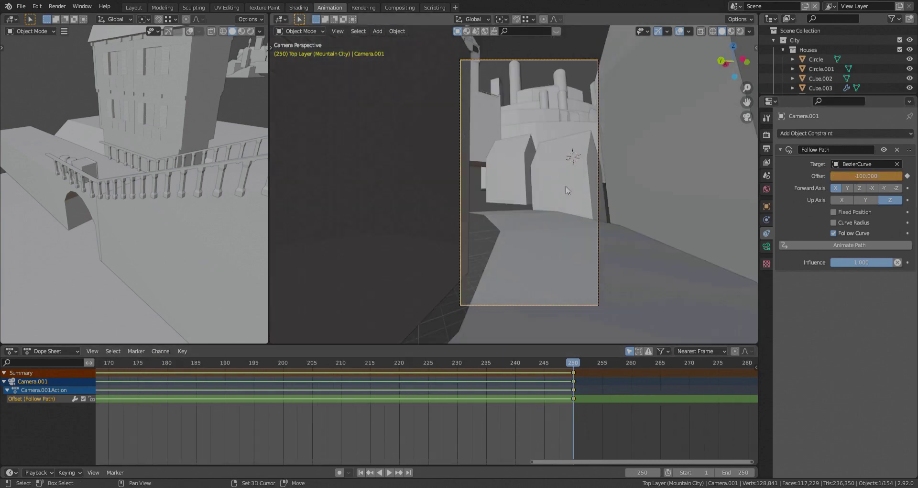
key("shift+Left")
key("space")
Extend the scene's end frame to 320 and move the camera's last offset keyframe to frame 320.
scroll(583, 415, "down", 5)
middle_click_drag(584, 415, 518, 407)
double_click(735, 473)
type("320")
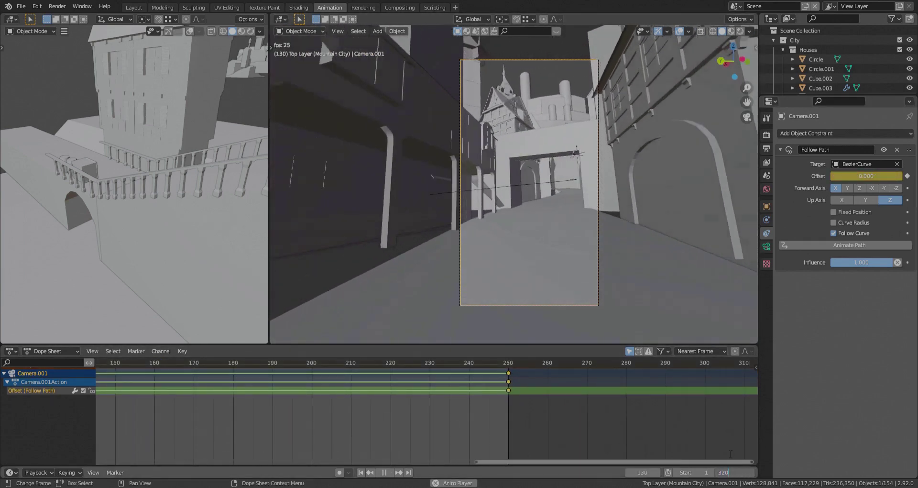
key("Return")
scroll(616, 394, "down", 3)
scroll(500, 398, "down", 2)
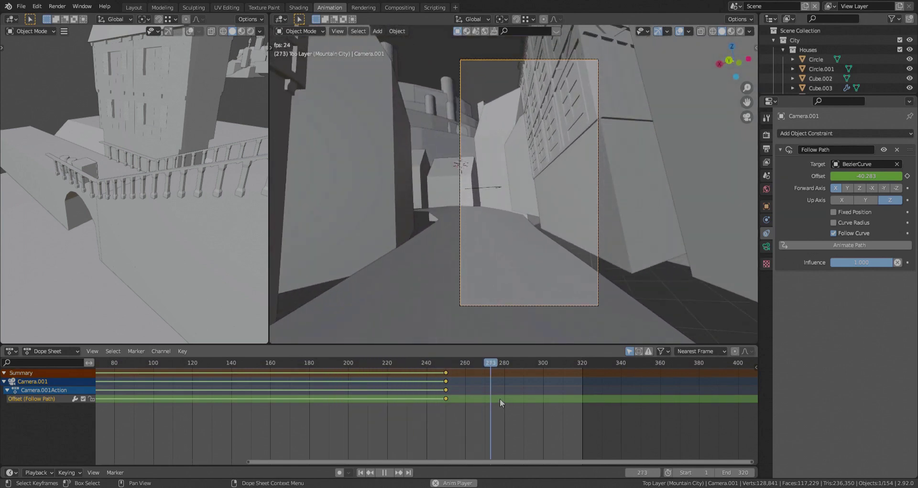
key("space")
key("g")
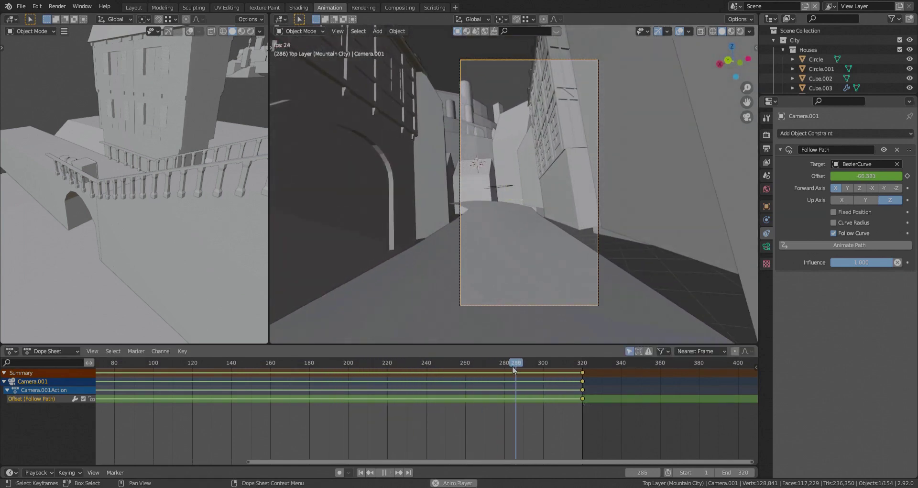
Play back the extended camera animation and examine the curve and framing near the end of the street.
middle_click_drag(493, 246, 490, 253)
scroll(490, 257, "down", 2)
key("space")
key("shift+Left")
left_click(488, 258)
scroll(477, 248, "up", 4)
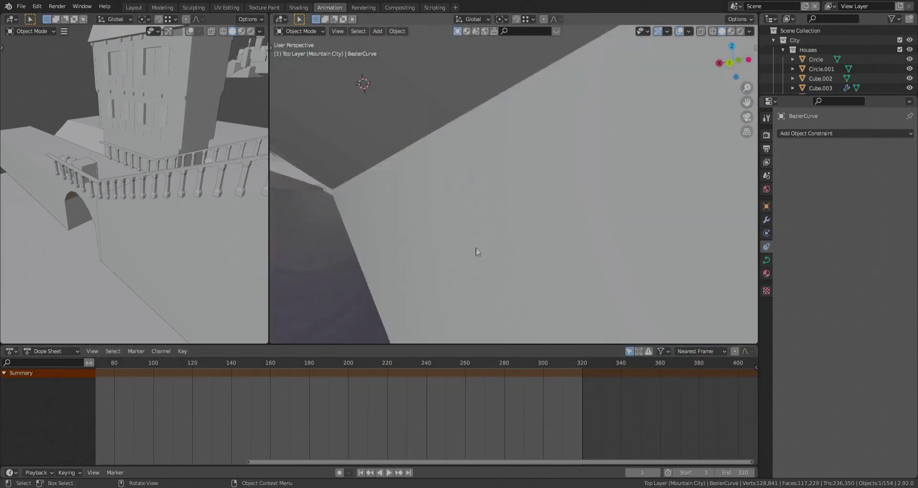
key("KP_0")
key("space")
left_click(413, 364)
key("space")
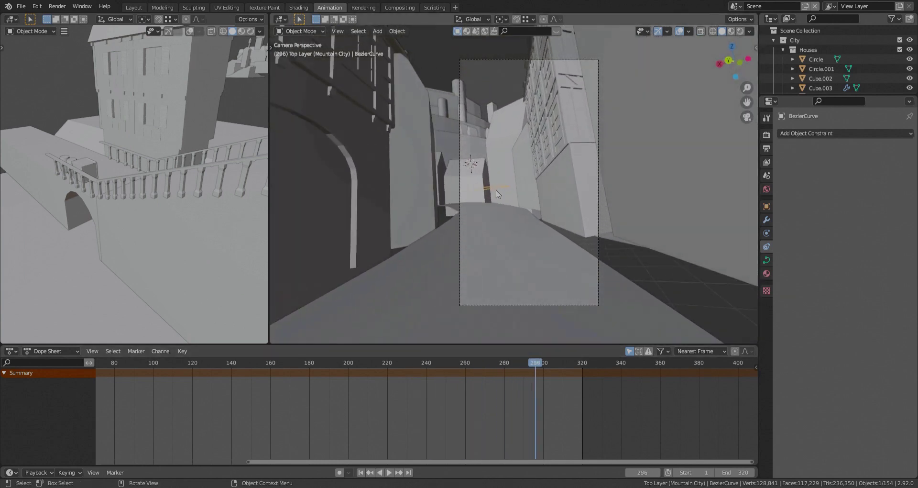
Keyframe the camera's Follow Path offset as -100 at frame 320 and play the animation.
left_click(572, 304)
left_click(584, 360)
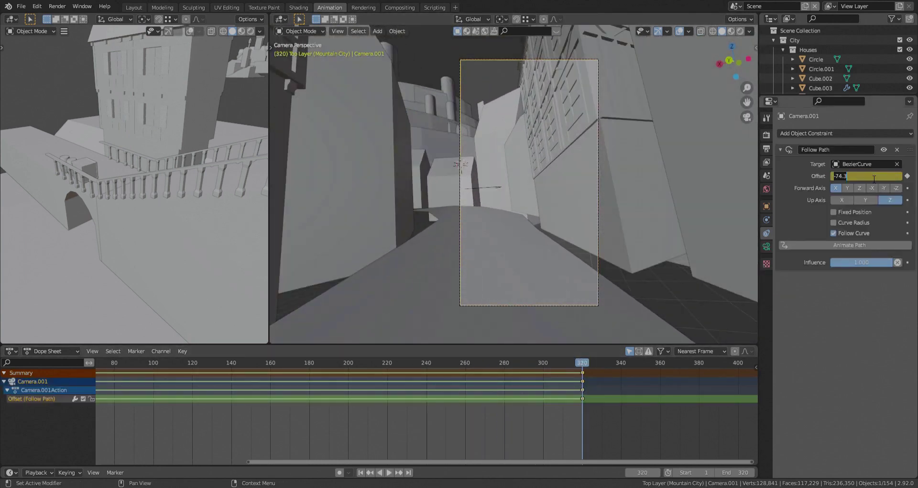
type("100")
key("Return")
key("space")
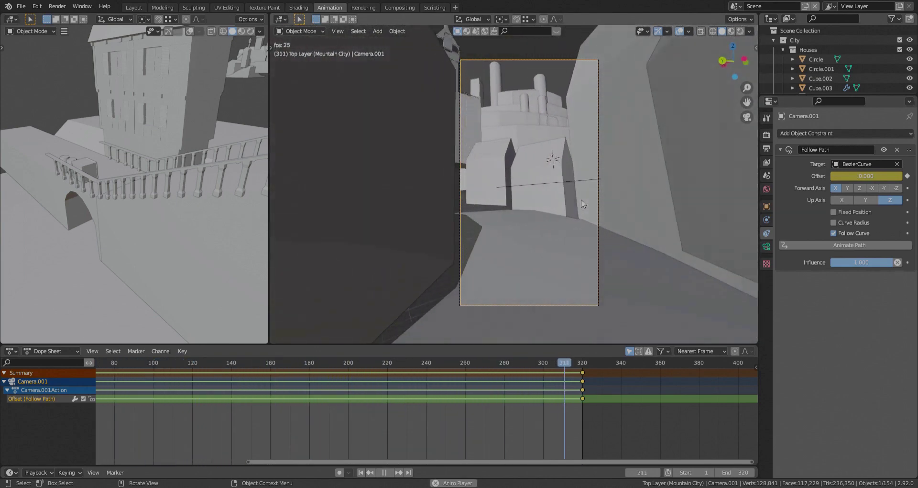
Stop the playback, save the file and return to the Layout workspace.
key("Escape")
key("ctrl+s")
middle_click_drag(578, 197, 597, 206)
left_click_drag(530, 344, 524, 382)
left_click(134, 7)
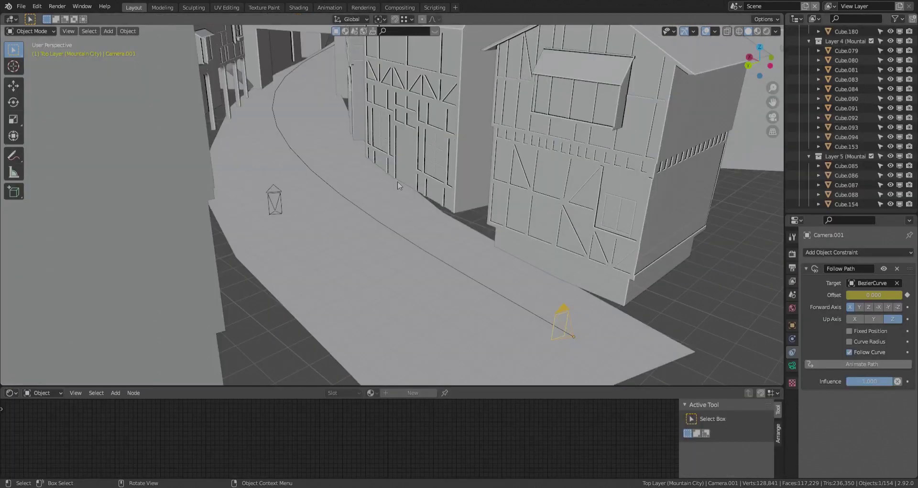
Examine the half-timbered houses and their meshes along the start of the street.
left_click(205, 201)
middle_click_drag(206, 200, 411, 186)
left_click(483, 160)
middle_click_drag(483, 160, 482, 142)
scroll(498, 129, "up", 6)
key("Tab")
key("a")
key("Tab")
scroll(482, 142, "down", 7)
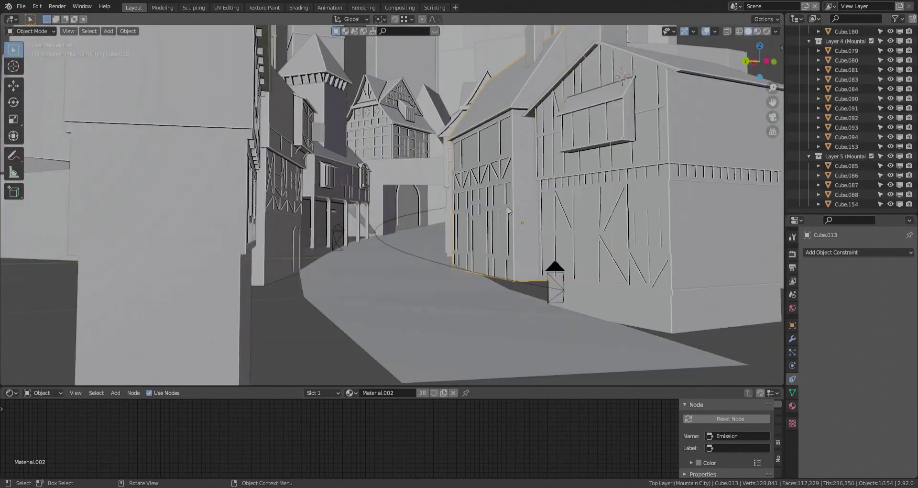
middle_click_drag(565, 191, 536, 210)
left_click(659, 277)
Duplicate the large half-timbered building and move the copy along X and Y toward the block across the street.
scroll(535, 209, "down", 1)
left_click(198, 139)
key("shift+d")
key("x")
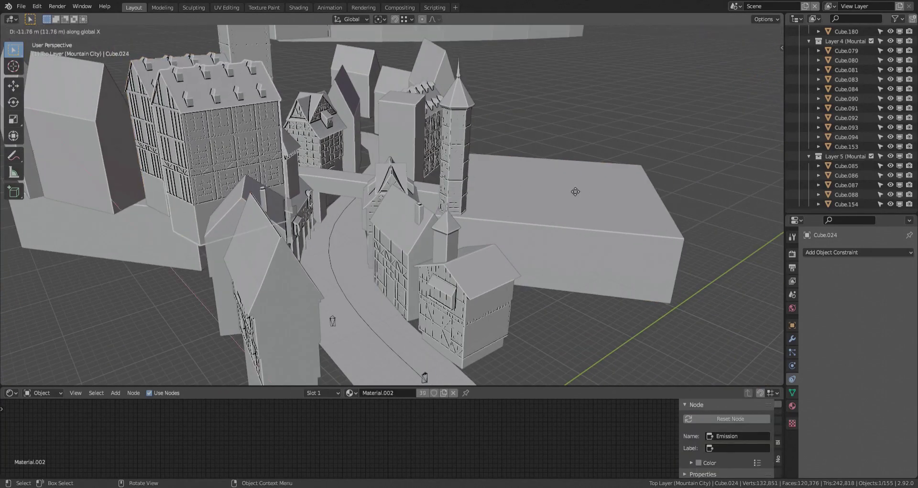
left_click(254, 163)
key("g")
key("y")
left_click(419, 175)
Set the origin of the copied half-timbered building to the 3D cursor.
scroll(432, 199, "up", 4)
middle_click_drag(418, 200, 437, 174)
scroll(411, 191, "up", 3)
key("shift+z")
key("Tab")
scroll(314, 120, "down", 6)
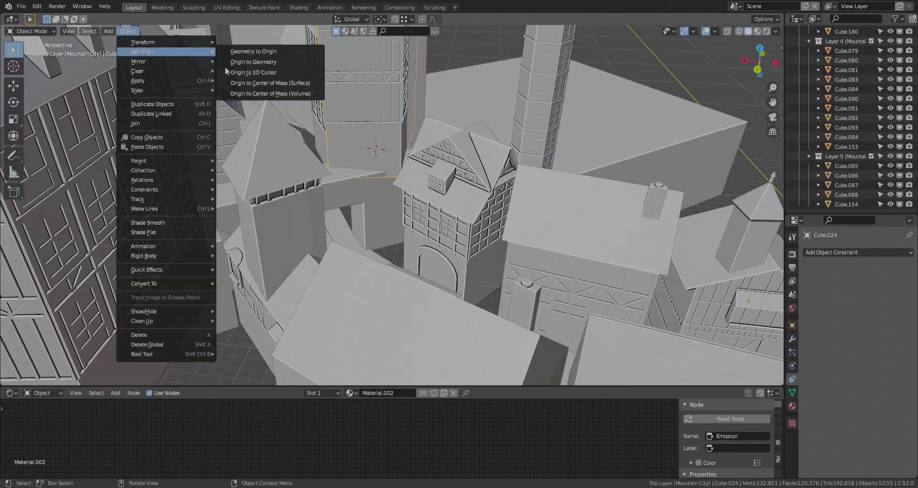
left_click(253, 72)
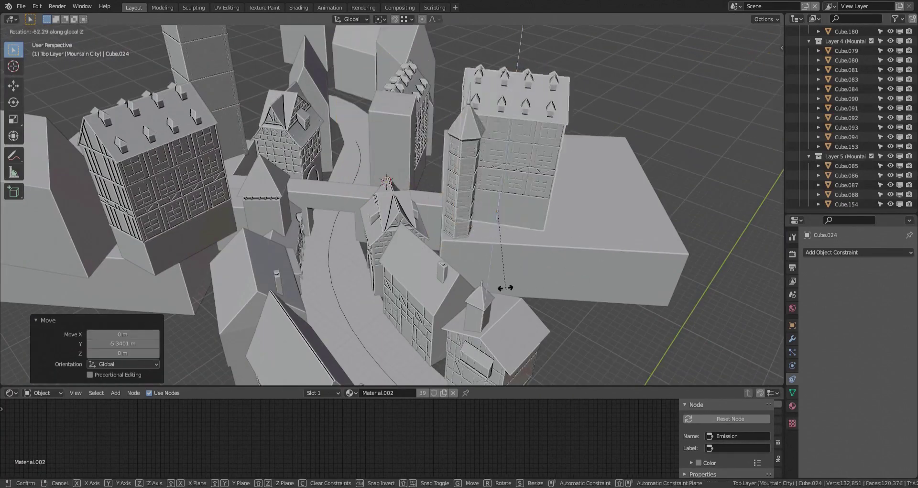
Rotate the copied half-timbered building about -63.7° around Z and lower it onto the raised block behind the small tower.
left_click(511, 282)
middle_click_drag(512, 282, 538, 260)
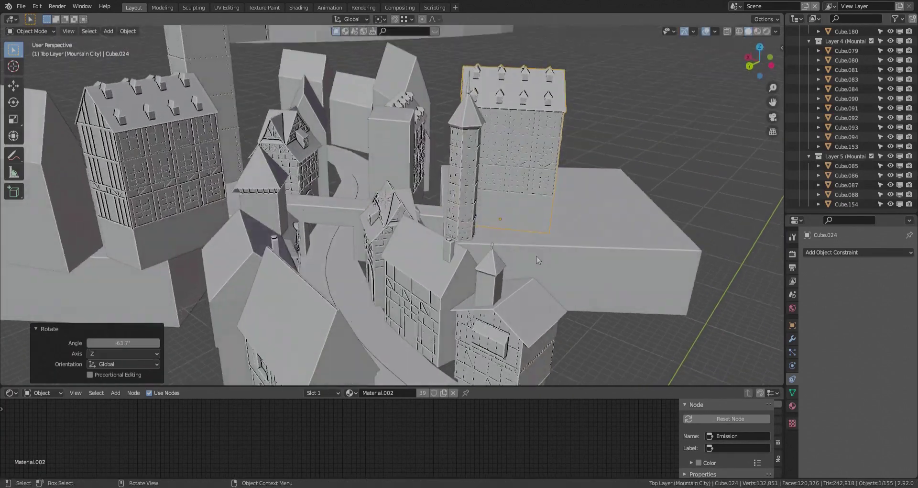
key("z")
left_click(621, 324)
middle_click_drag(621, 323, 287, 219)
middle_click_drag(361, 191, 378, 243)
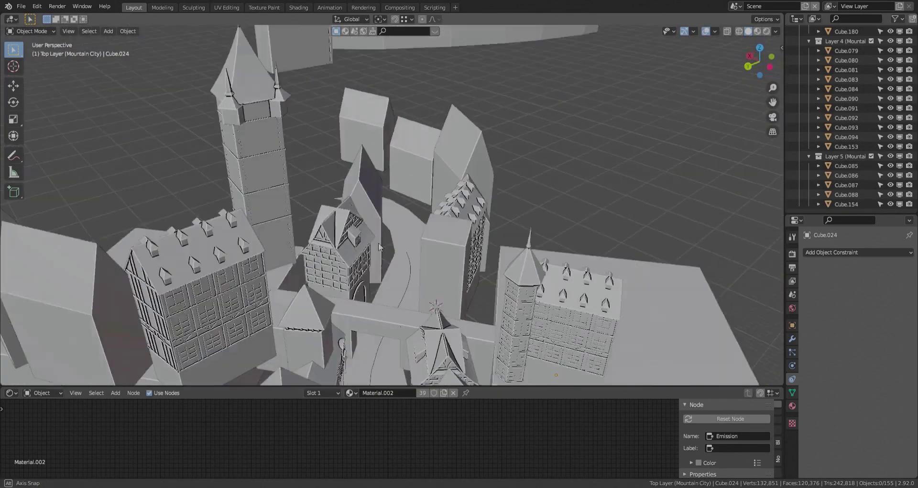
Delete the plain placeholder block in front of the dormered house beyond the bridge.
left_click(440, 223)
middle_click_drag(440, 223, 403, 144)
left_click(381, 206)
Try deleting the lower side extension from the original tall castle tower in Edit Mode.
left_click(287, 110)
key("Tab")
key("shift+z")
middle_click_drag(438, 361, 416, 307, "shift")
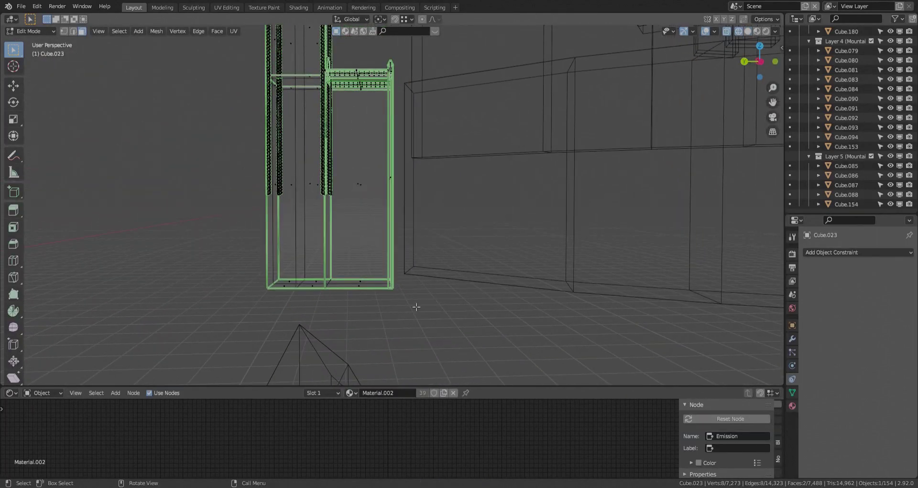
middle_click_drag(337, 58, 350, 189)
key("x")
left_click(369, 273)
Cut a loop around the tower's base at the lower end of the corner stones and remove the section below.
key("shift+z")
scroll(351, 189, "down", 4)
key("ctrl+r")
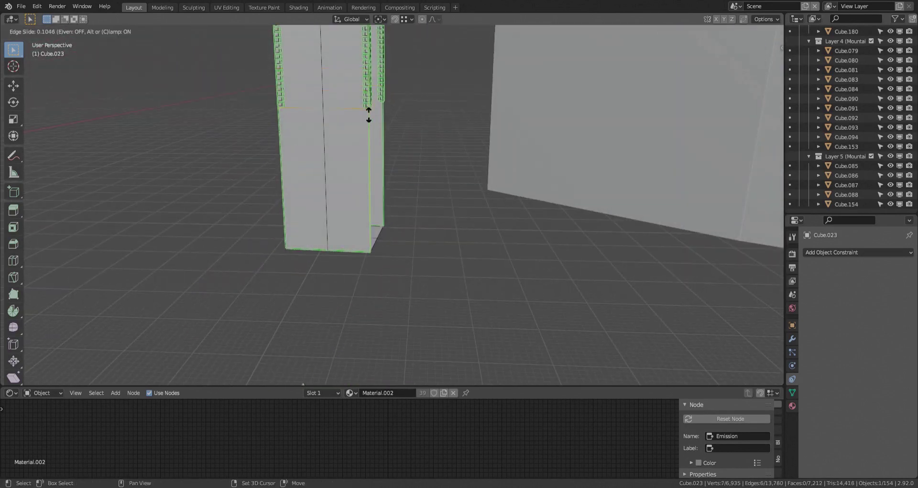
left_click(344, 213)
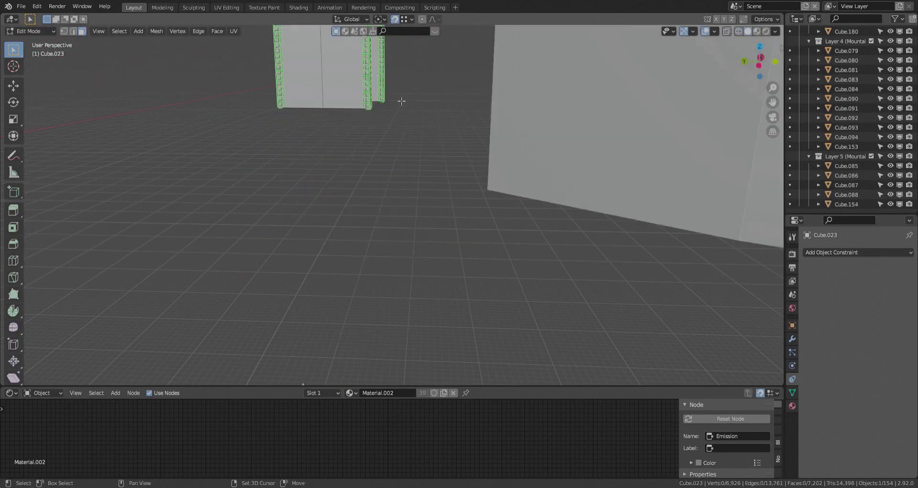
Select the leftover loose pieces around the tower's opened side and delete their faces.
middle_click_drag(402, 101, 415, 307, "shift")
middle_click_drag(415, 306, 406, 325)
scroll(429, 332, "up", 4)
key("l")
key("l")
middle_click_drag(411, 287, 351, 282)
key("ctrl+z")
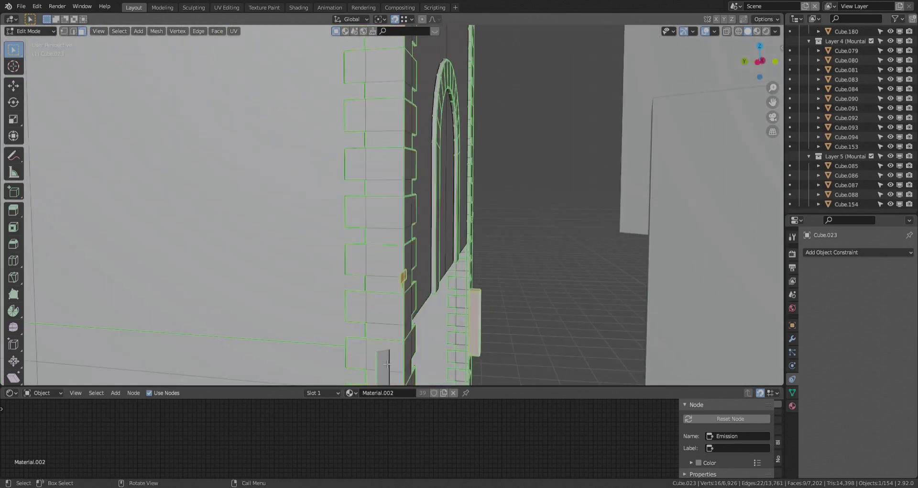
key("l")
scroll(429, 241, "down", 4)
middle_click_drag(429, 241, 362, 240)
scroll(662, 191, "up", 4)
key("l")
middle_click_drag(662, 190, 634, 190)
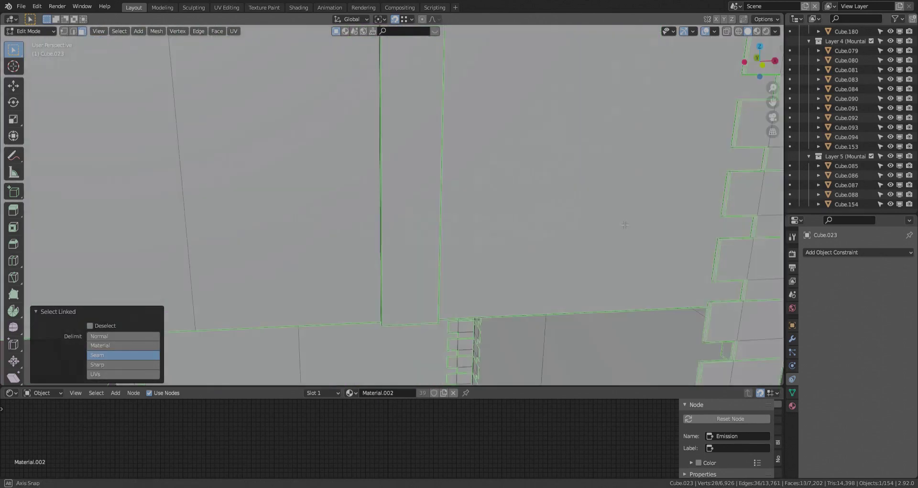
scroll(550, 188, "down", 5)
middle_click_drag(549, 188, 530, 165)
scroll(594, 210, "up", 4)
key("l")
scroll(594, 222, "down", 4)
middle_click_drag(595, 223, 597, 252)
key("x")
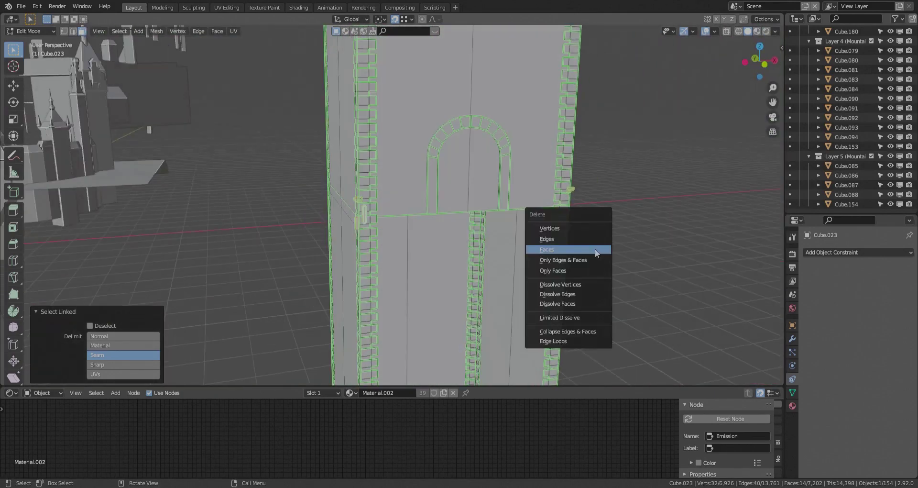
left_click(596, 252)
Extrude the two edges above the tower's opening about 16.18 m down along Z and leave Edit Mode.
middle_click_drag(396, 232, 449, 262)
scroll(430, 225, "up", 4)
key("2")
left_click(430, 201)
left_click(478, 202, "shift")
scroll(478, 204, "down", 3)
scroll(543, 264, "down", 4)
middle_click_drag(543, 264, 483, 254)
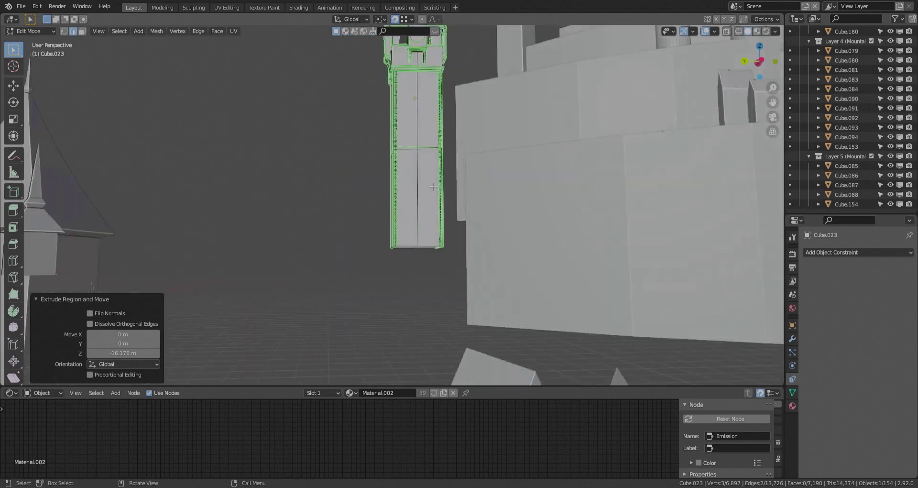
key("Tab")
Undo all the edits made to the original tall tower.
middle_click_drag(450, 191, 446, 213, "shift")
scroll(457, 282, "down", 3)
key("ctrl+z")
key("ctrl+z")
key("ctrl+z")
key("ctrl+z")
key("ctrl+z")
key("ctrl+z")
key("ctrl+z")
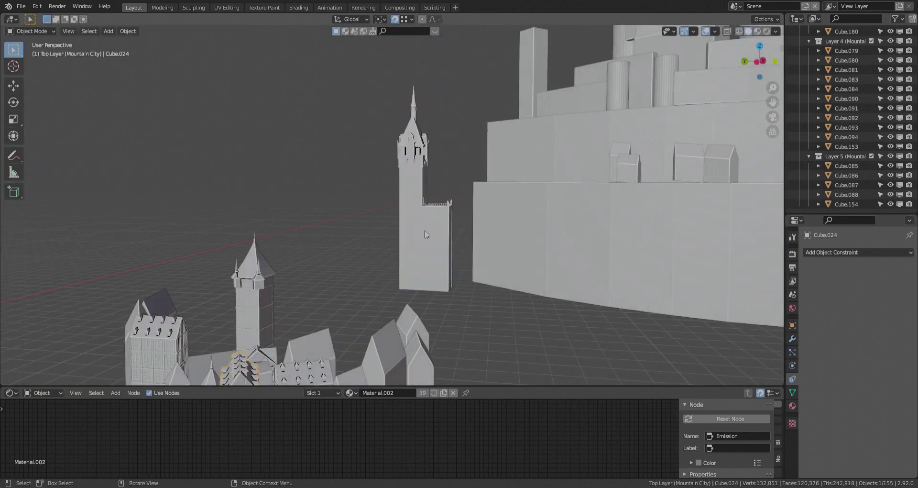
Remove the plain placeholder block standing in front of the dormered house beyond the bridge.
scroll(370, 231, "down", 5)
middle_click_drag(371, 232, 411, 268)
key("Delete")
Duplicate the tall castle tower and move the copy along the Y axis.
scroll(412, 268, "up", 3)
middle_click_drag(382, 168, 401, 287, "shift")
left_click(358, 225)
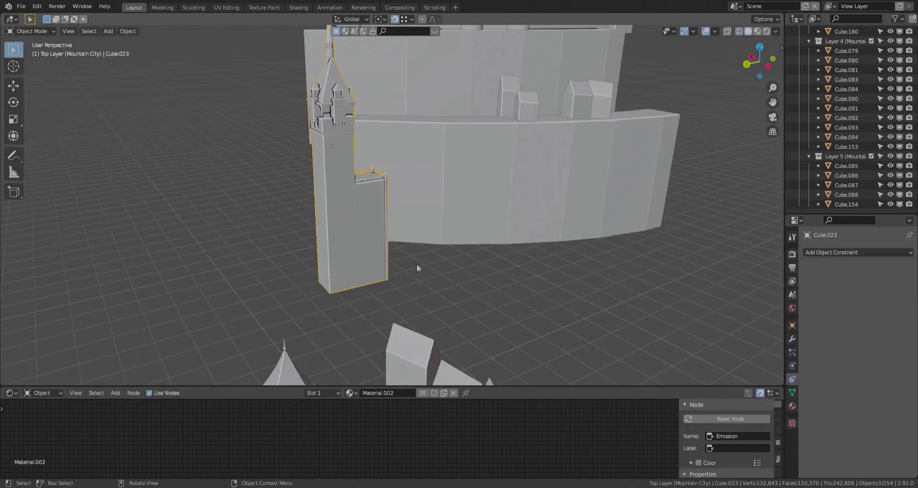
key("y")
left_click(221, 246)
Delete the lower side extension from the copied tower's mesh.
scroll(221, 246, "up", 3)
middle_click_drag(221, 246, 292, 223)
key("Tab")
key("shift+z")
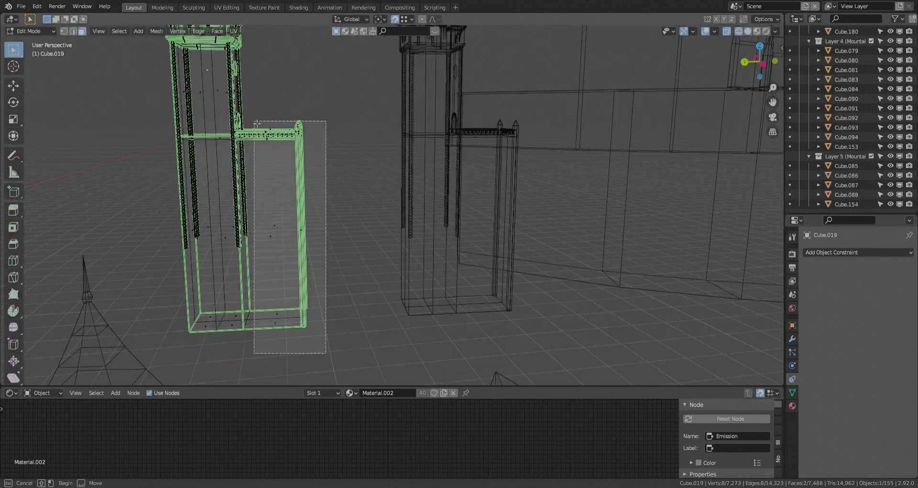
left_click_drag(257, 124, 254, 122)
scroll(254, 122, "up", 6)
key("shift+z")
key("x")
left_click(312, 201)
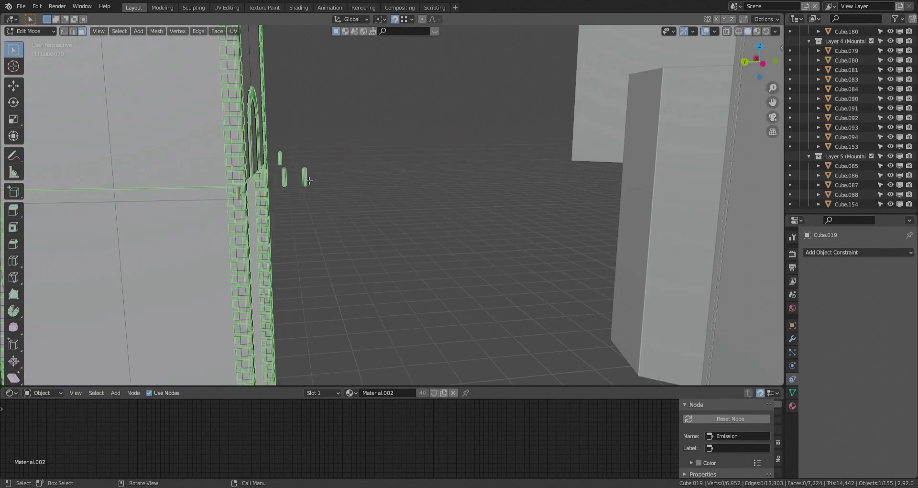
Select the leftover floating blocks and corner pieces around the copied tower's open side and delete them.
key("l")
middle_click_drag(284, 160, 310, 192)
scroll(314, 204, "up", 4)
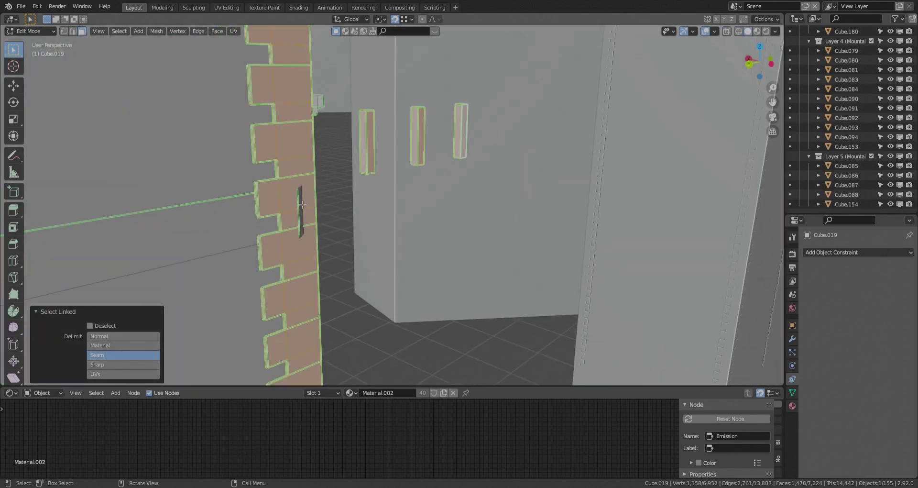
key("l")
middle_click_drag(324, 109, 115, 119)
key("l")
scroll(416, 221, "up", 4)
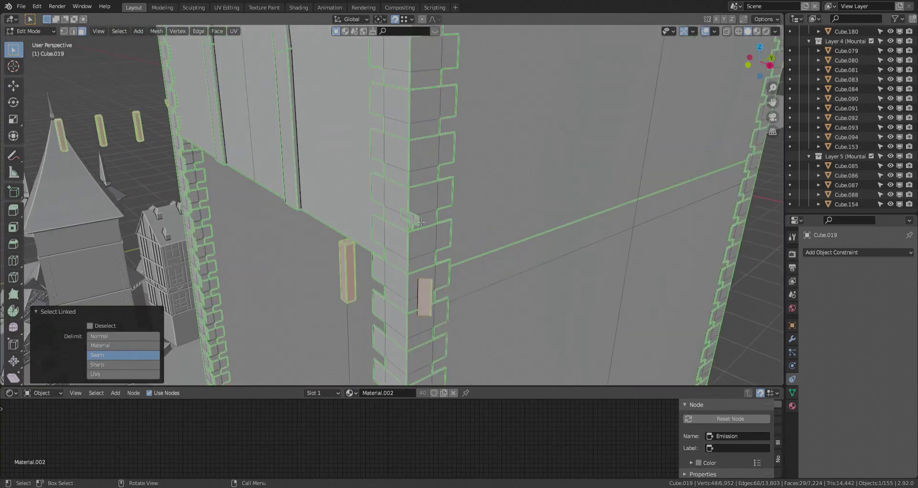
key("x")
left_click(416, 221)
Try to extrude the edges above the copied tower's open side about 28.95 m down along Z.
middle_click_drag(416, 220, 574, 153)
left_click(403, 139)
left_click(519, 137, "ctrl")
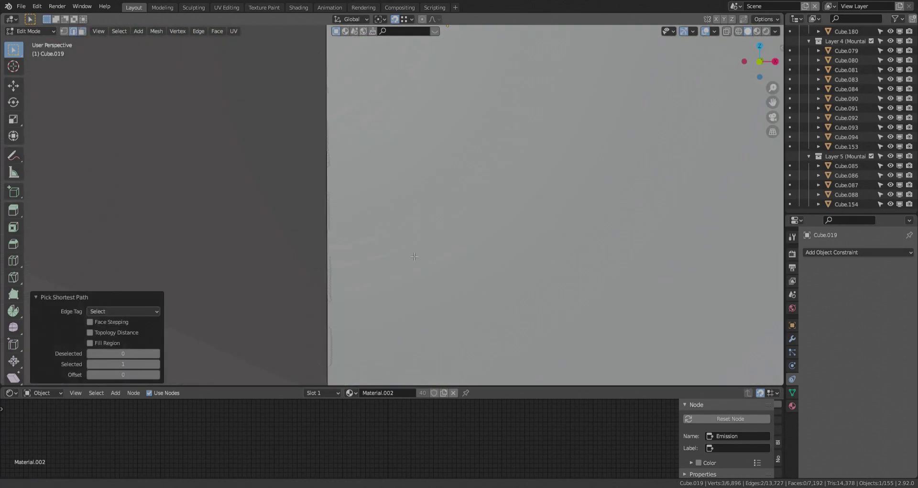
scroll(550, 158, "down", 4)
middle_click_drag(521, 287, 507, 120, "shift")
key("e")
key("z")
left_click(524, 349)
scroll(486, 338, "down", 5)
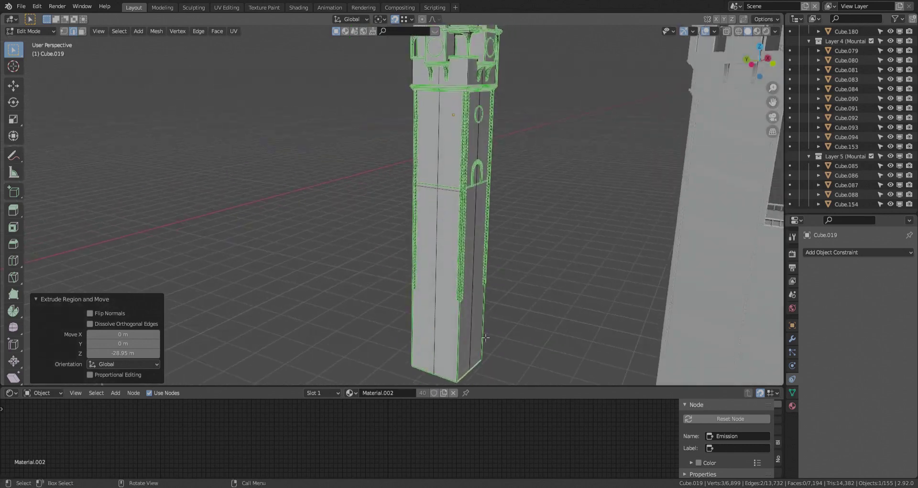
right_click(447, 311)
key("ctrl+z")
scroll(447, 310, "up", 5)
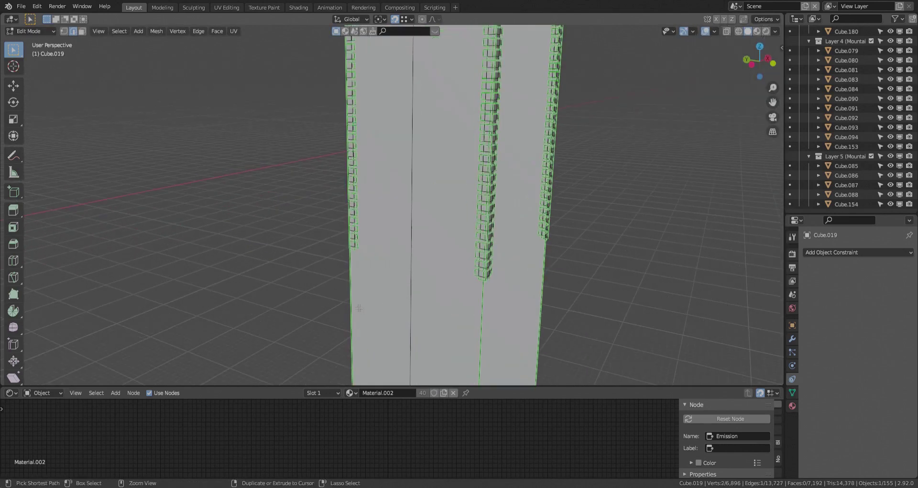
Cut a loop around the copied tower at the lower end of the corner stones and delete the section below.
left_click(356, 254)
scroll(395, 289, "down", 4)
key("3")
left_click(398, 357, "alt")
key("shift+z")
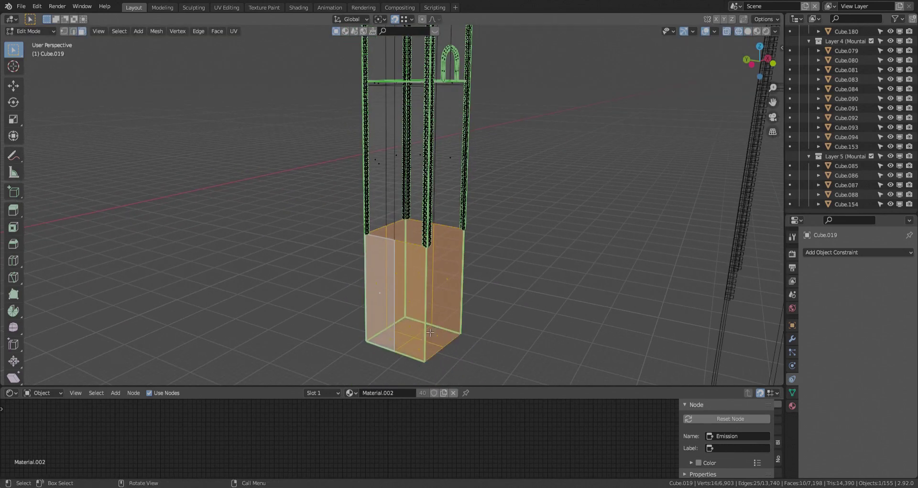
Extrude the edges above the open side down to the copied tower's base and return to Object Mode.
middle_click_drag(412, 280, 383, 354, "shift")
middle_click_drag(403, 195, 370, 171)
scroll(369, 171, "up", 2)
key("Tab")
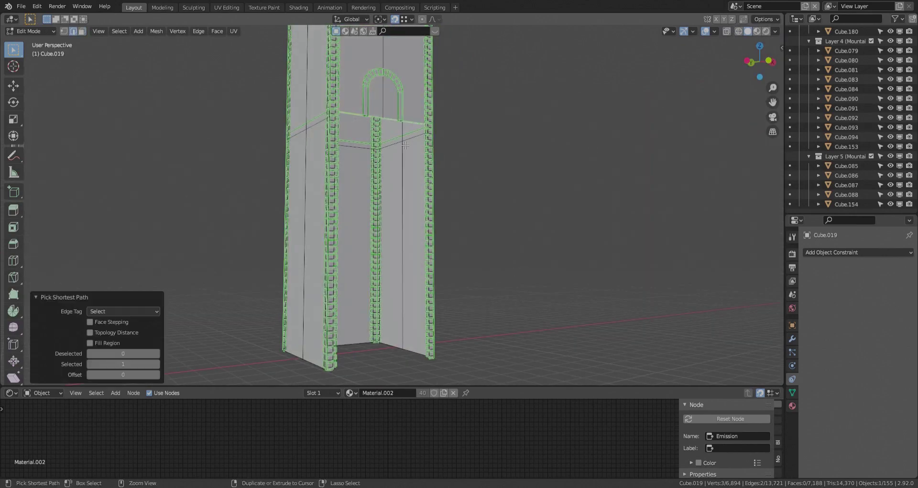
left_click(428, 369)
key("Tab")
scroll(423, 282, "down", 5)
scroll(405, 352, "down", 4)
middle_click_drag(423, 282, 392, 201)
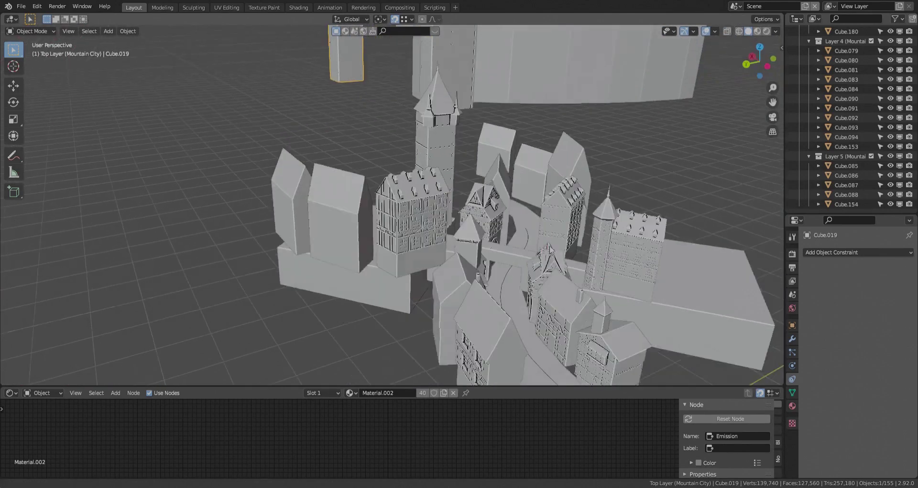
Move the copied tower down into the street scene and scale it to about 0.76.
scroll(459, 206, "up", 4)
mouse_move(459, 205)
middle_mouse_down()
mouse_move(479, 249)
mouse_move(451, 197)
middle_mouse_up()
key("g")
left_click(471, 261)
scroll(451, 196, "down", 5)
key("s")
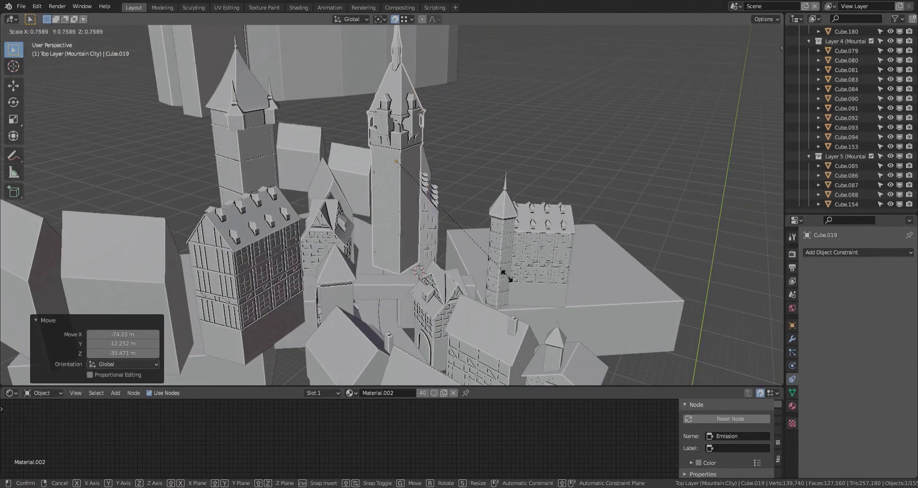
Lower the copied tower about 10.18 m and move it about -25.8 m along X onto the raised block.
middle_click_drag(406, 321, 453, 351)
key("g")
key("x")
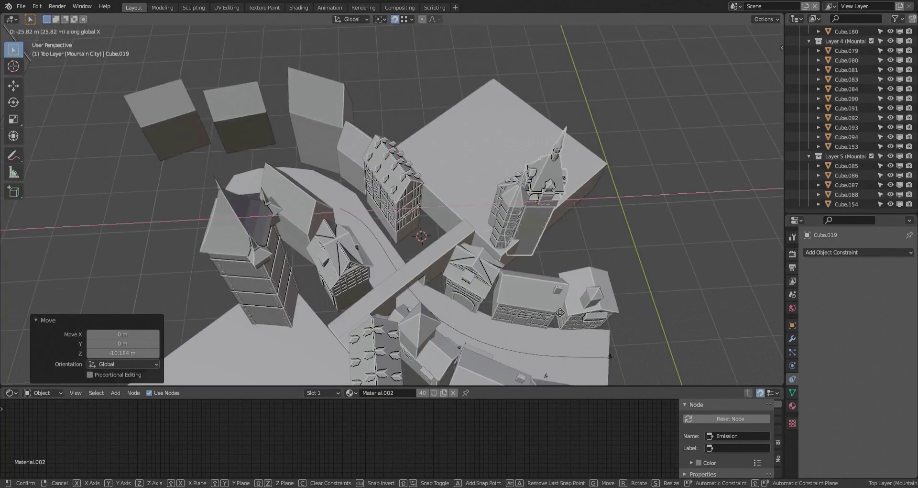
left_click(558, 323)
Rotate the copied tower and adjust its height so its base sinks into the raised block.
middle_click_drag(557, 322, 600, 336)
key("r")
scroll(449, 196, "up", 5)
middle_click_drag(581, 228, 391, 259)
key("r")
left_click(308, 205)
key("g")
key("z")
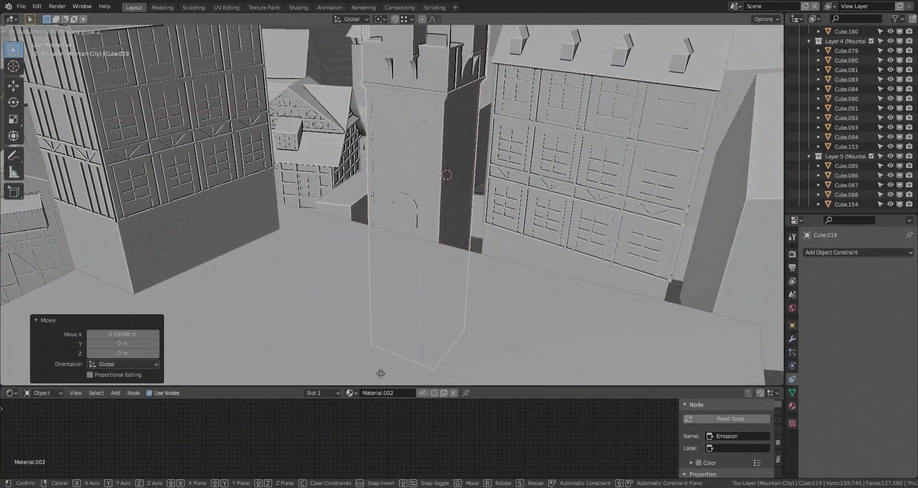
left_click(380, 373)
Shift the copied tower along X, adjust its height and turn it about -5.66° around Z on the raised block.
middle_click_drag(380, 373, 468, 281)
key("g")
key("g")
key("x")
left_click(353, 293)
middle_click_drag(353, 294, 371, 193)
scroll(414, 289, "up", 3)
key("g")
key("y")
key("z")
left_click(426, 293)
Play the animation through the camera to review the copied tower's placement above the street.
scroll(371, 194, "down", 3)
key("KP_0")
key("space")
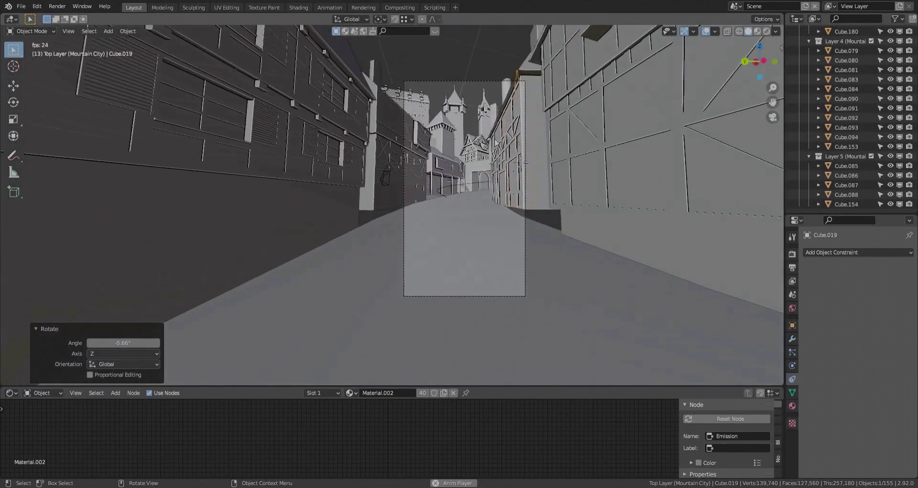
key("space")
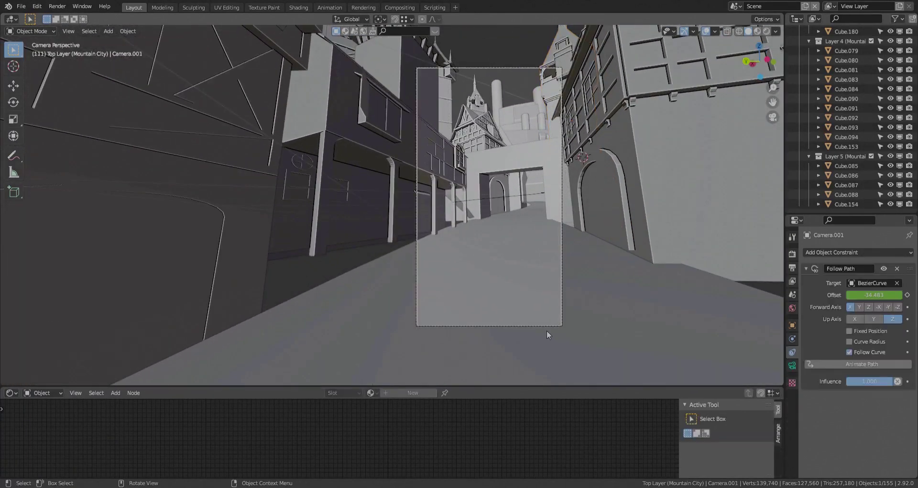
Rotate the camera about -3.21° around X at frame 1, insert a Rotation keyframe and save the file.
key("shift+Left")
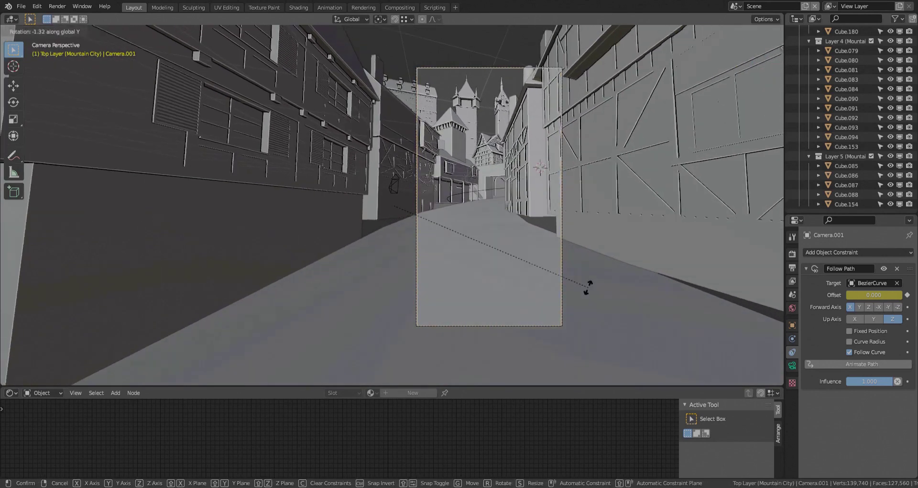
key("i")
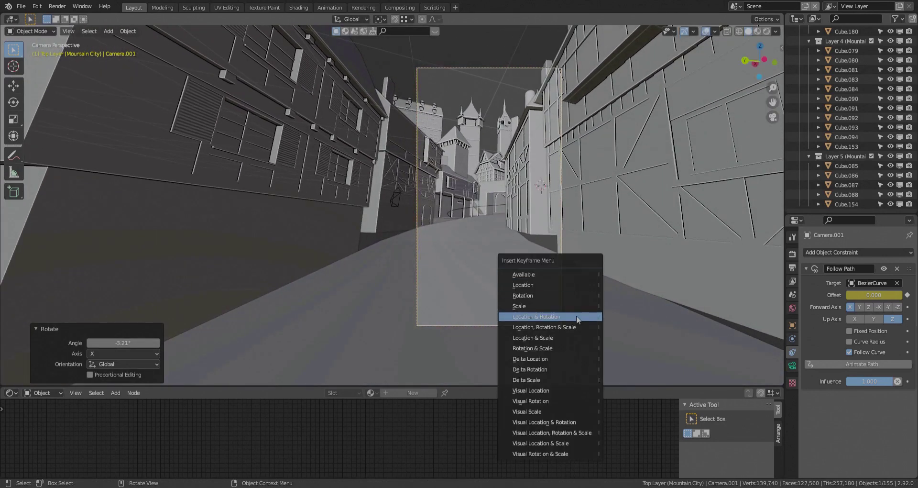
left_click(541, 298)
key("space")
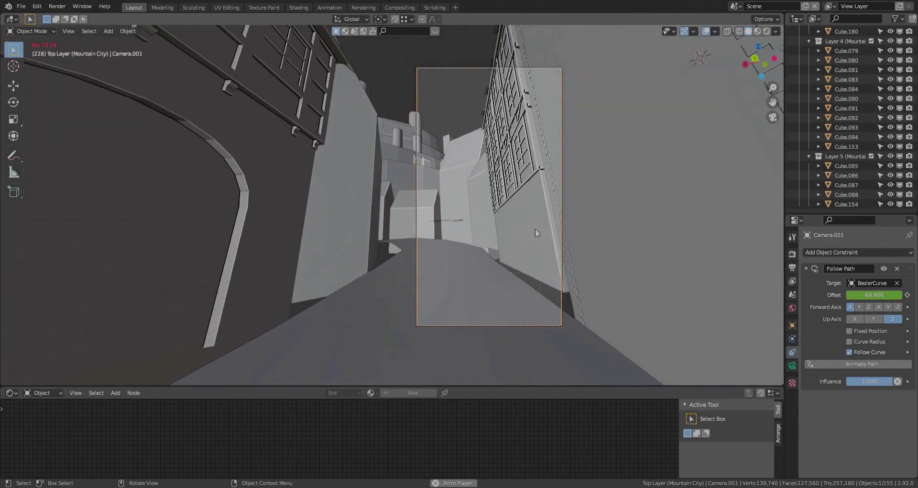
key("ctrl+s")
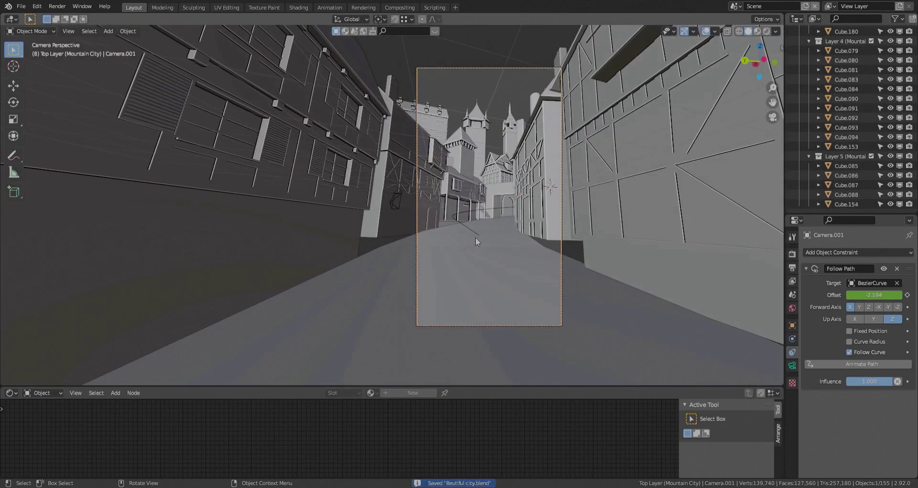
Rotate the duplicated windowed house about -69.4° around Z and position it along X at the street's far end.
middle_click_drag(481, 243, 463, 253)
scroll(473, 244, "down", 4)
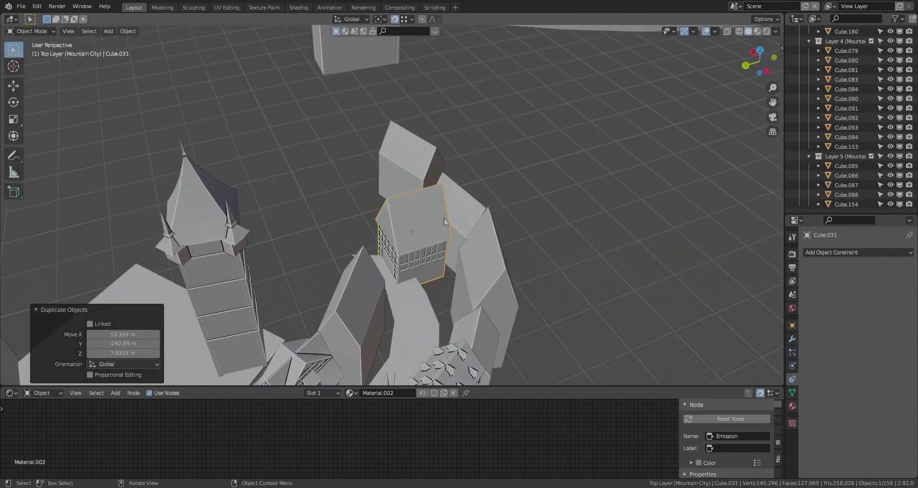
key("g")
key("x")
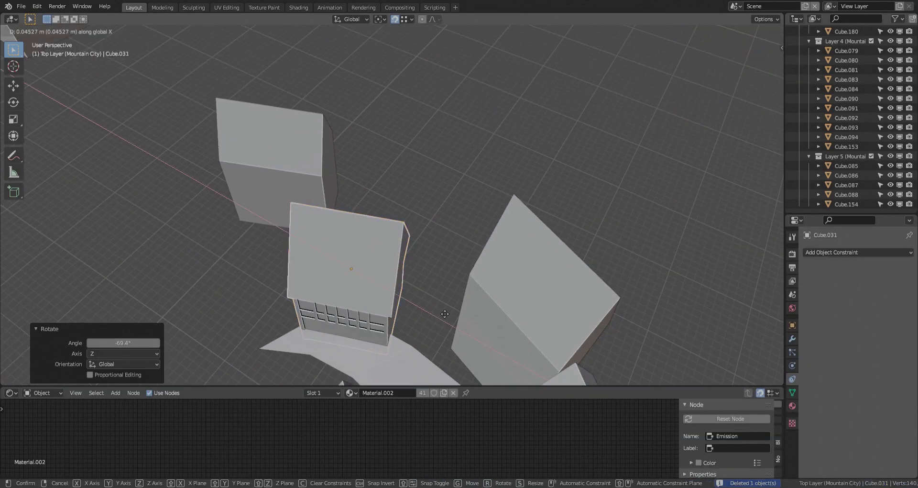
left_click(509, 245)
middle_click_drag(508, 245, 437, 247)
left_click(540, 313)
middle_click_drag(541, 312, 516, 343)
Lower the copied double-arched house about 13.55 m and shift it along X to span the street.
scroll(324, 262, "down", 8)
scroll(324, 262, "up", 6)
middle_click_drag(324, 262, 250, 177)
scroll(455, 268, "down", 6)
scroll(481, 201, "up", 6)
left_click(481, 201)
scroll(479, 268, "up", 5)
scroll(418, 272, "down", 8)
scroll(250, 177, "up", 6)
scroll(378, 143, "down", 7)
middle_click_drag(378, 144, 430, 201)
scroll(383, 107, "up", 7)
scroll(430, 215, "down", 6)
middle_click_drag(526, 230, 387, 262, "shift")
scroll(460, 235, "up", 7)
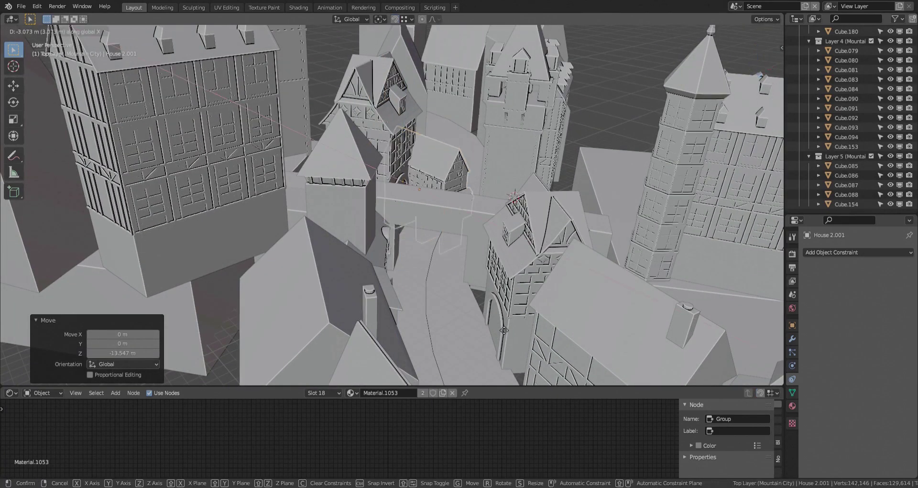
left_click(573, 238)
Raise the double-arched house about 2.25 m to street level and adjust its scale.
middle_click_drag(441, 242, 437, 288)
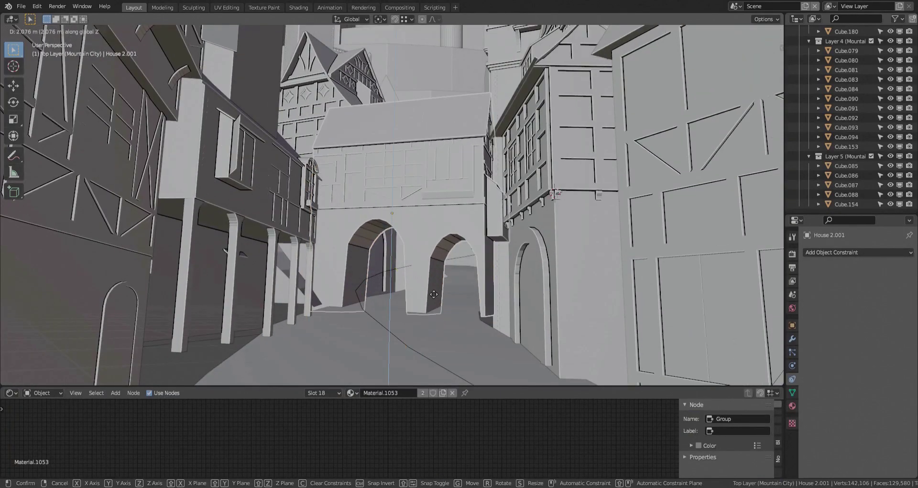
left_click(434, 291)
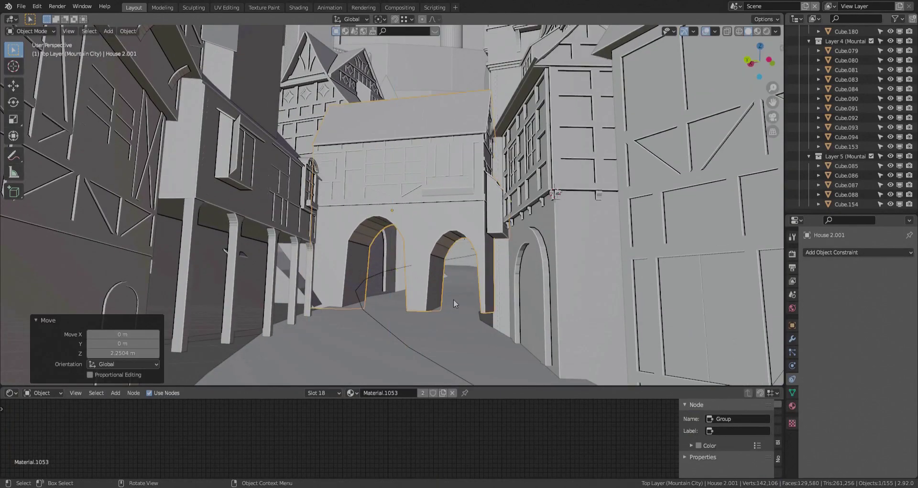
key("s")
left_click(477, 294)
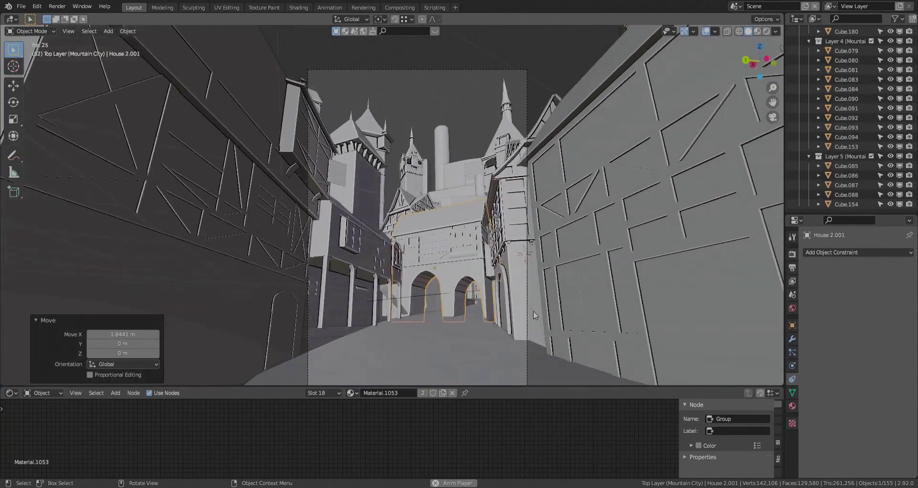
Fine-tune the double-arched house through the camera view, moving it about -1.02 m along Y, along X and about 0.36 m up.
key("s")
key("x")
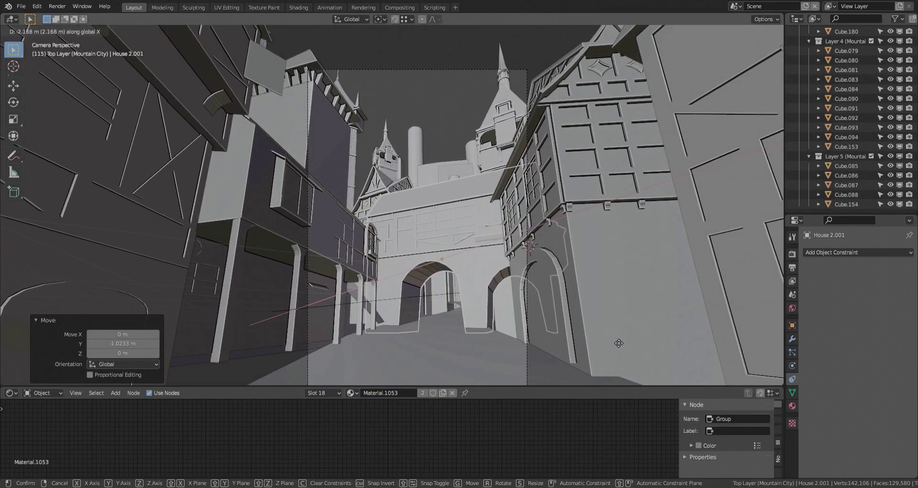
left_click(598, 346)
key("space")
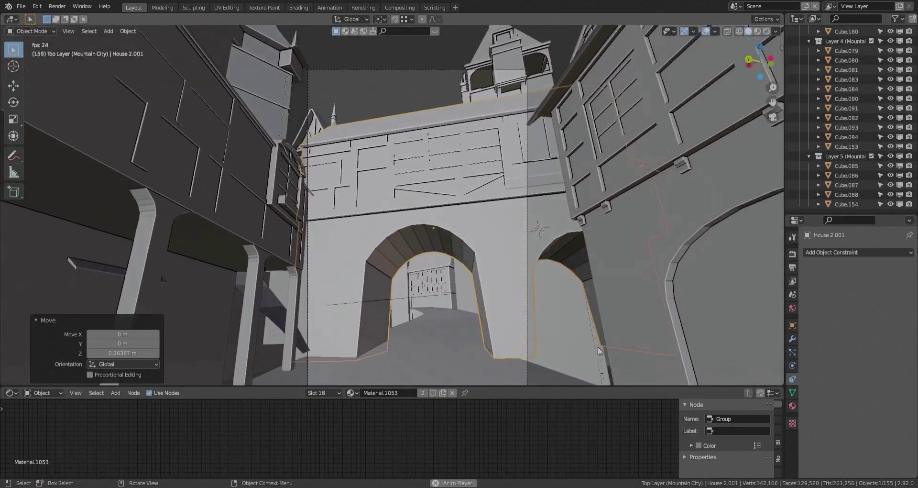
key("space")
Raise the gabled timber-framed house behind the arches about 3.69 m and play the camera animation.
key("shift+Left")
key("space")
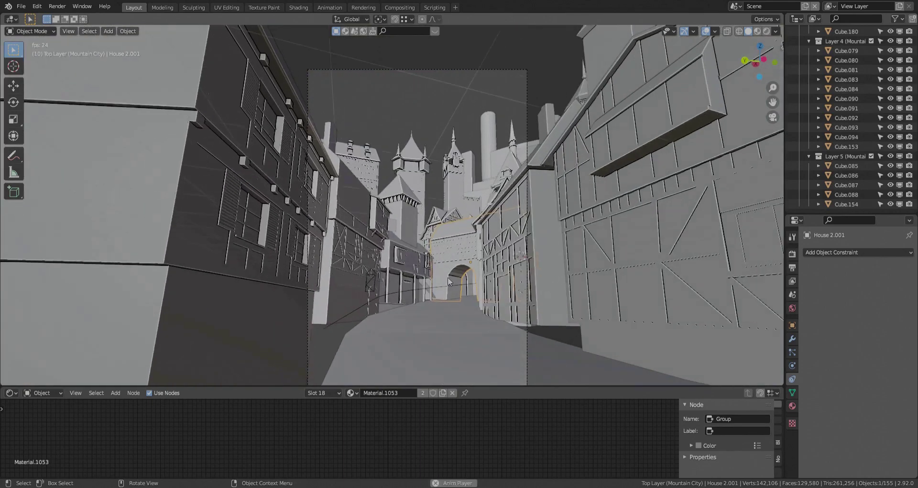
key("space")
left_click(448, 279)
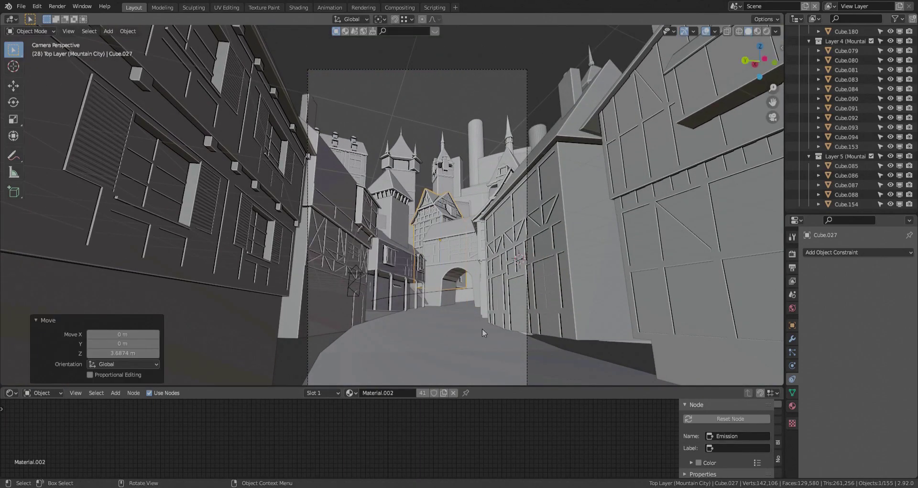
key("space")
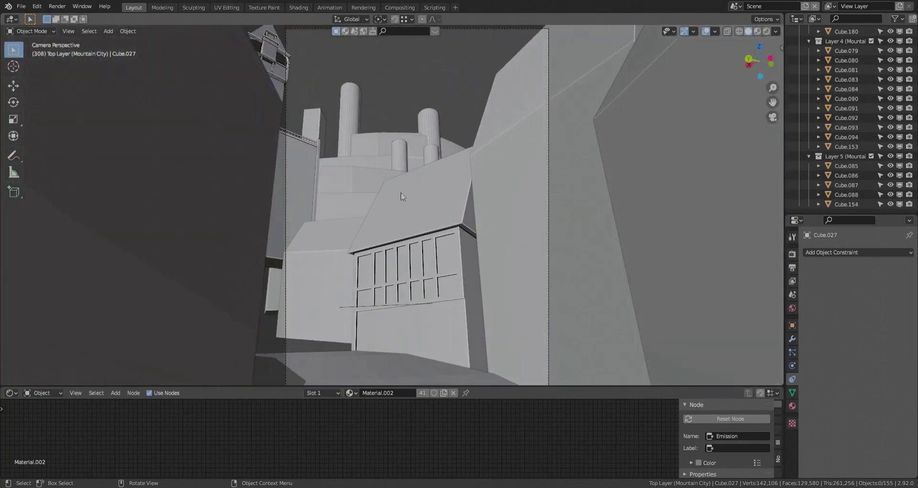
key("space")
Open the timber-framed house with the curved base corner for mesh editing in wireframe display.
mouse_move(414, 238)
middle_mouse_down()
mouse_move(402, 248)
mouse_move(400, 217)
mouse_move(366, 206)
mouse_move(402, 164)
mouse_move(334, 167)
mouse_move(377, 184)
mouse_move(400, 227)
middle_mouse_up()
scroll(407, 239, "up", 5)
scroll(373, 216, "down", 4)
scroll(358, 192, "up", 5)
scroll(329, 197, "down", 8)
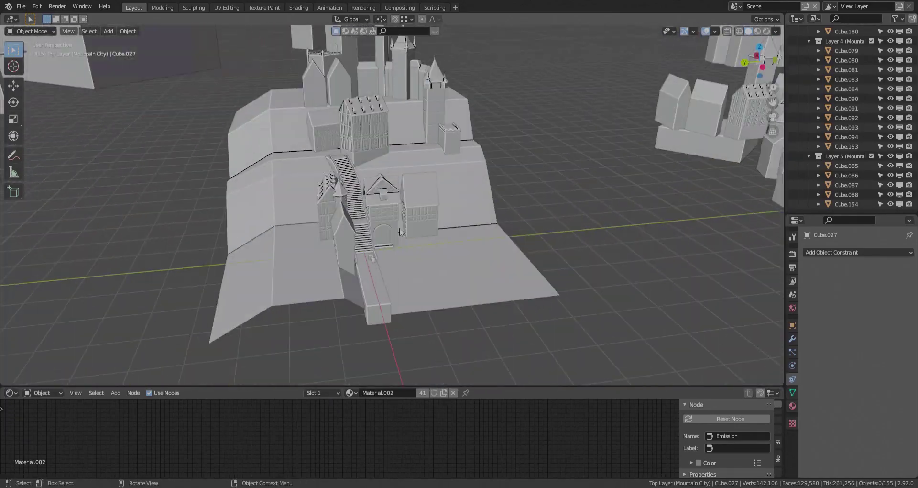
scroll(400, 228, "down", 3)
scroll(392, 196, "up", 4)
middle_click_drag(262, 208, 407, 225, "shift")
scroll(409, 210, "up", 4)
left_click(409, 209)
key("Tab")
scroll(406, 287, "up", 5)
key("shift+z")
Raise the lower end of the house's corner timbers along Z and return to Object Mode.
middle_click_drag(416, 348, 401, 352)
left_click_drag(346, 332, 402, 361)
key("shift+z")
key("g")
key("z")
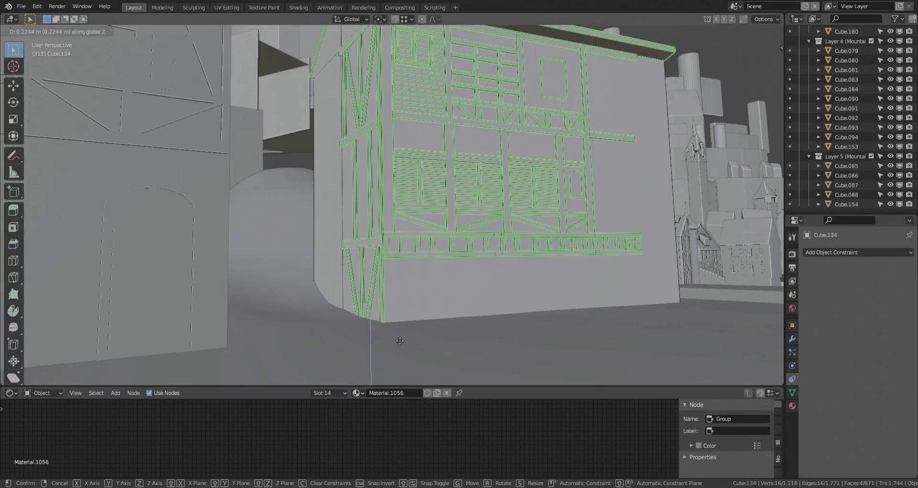
left_click(401, 341)
key("shift+z")
key("shift+Tab")
middle_click_drag(406, 339, 412, 337)
key("shift+z")
key("Tab")
Duplicate a detailed timber-framed house and move it along Y and X to the street's far bend.
scroll(420, 306, "down", 5)
middle_click_drag(420, 306, 443, 219)
scroll(352, 246, "down", 5)
left_click(352, 246)
left_click(509, 234)
key("KP_Decimal")
scroll(262, 176, "down", 8)
key("shift+d")
left_click(497, 254)
left_click(443, 219)
key("x")
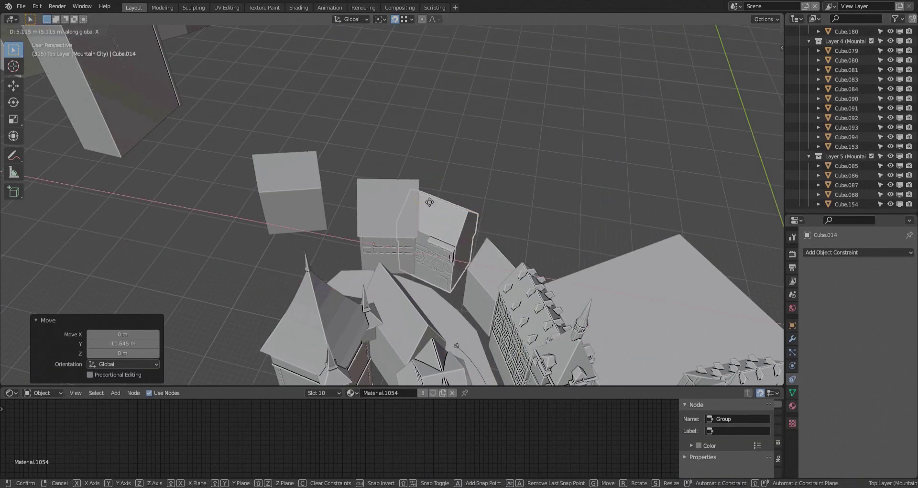
left_click(517, 233)
Adjust the duplicated timber-framed house's height at the street's far bend.
scroll(517, 233, "up", 3)
middle_click_drag(517, 233, 467, 289)
key("g")
key("z")
left_click(519, 191)
Delete the plain placeholder blocks overlapping the duplicated houses along the street's far section.
left_click(507, 260)
middle_click_drag(507, 260, 540, 240)
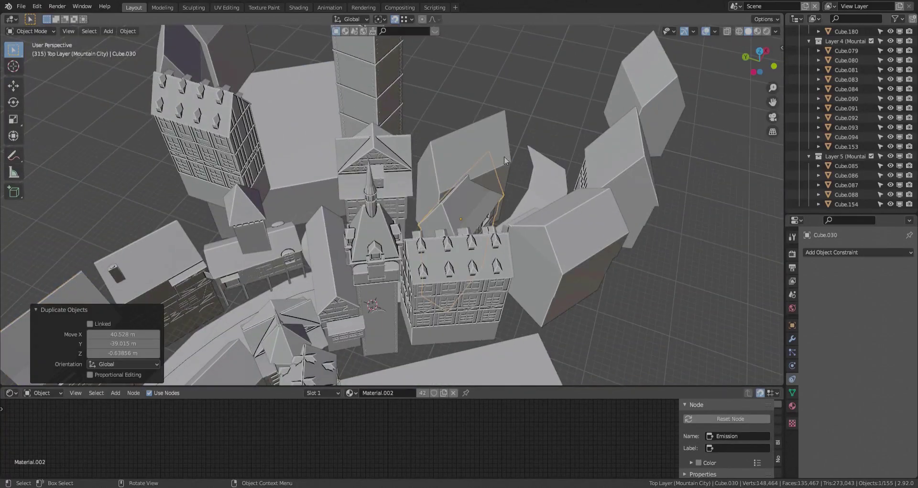
key("Delete")
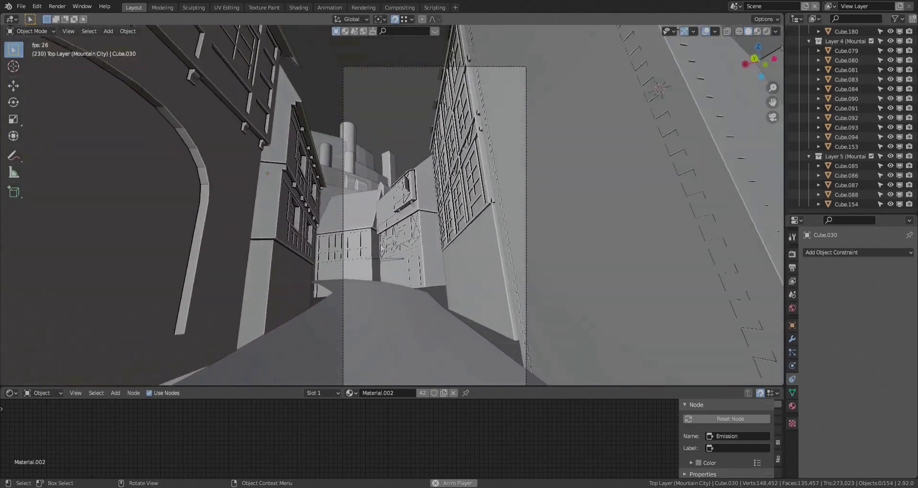
middle_click_drag(430, 239, 441, 225)
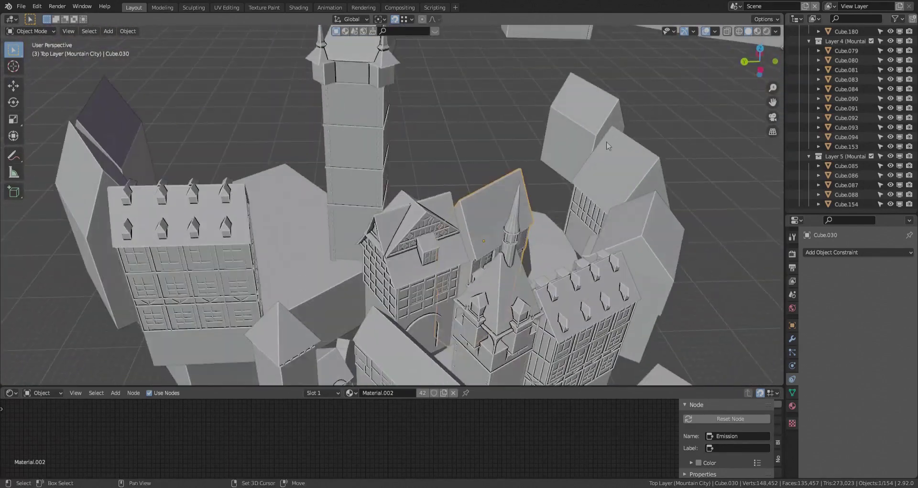
key("x")
left_click(511, 205)
Rotate another duplicated house 85° around Z and move it along X beside the far street section.
left_click(482, 313)
key("g")
left_click(451, 328)
key("g")
key("x")
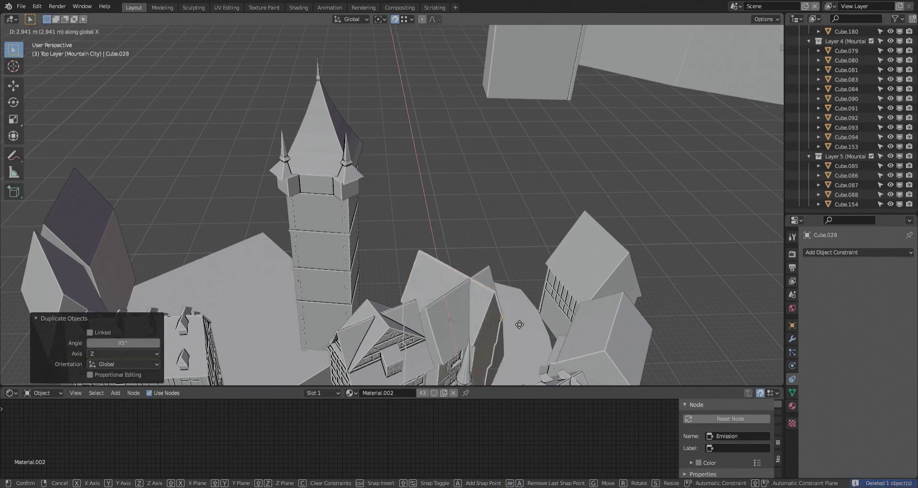
left_click(545, 254)
Shift the rotated house copy along Y and adjust its height beside the street.
key("g")
key("y")
left_click(671, 165)
key("g")
key("y")
left_click(702, 167)
key("g")
key("z")
left_click(705, 166)
Refine the rotated house copy's position along X and Z against the neighbouring buildings.
middle_click_drag(650, 218, 673, 268)
key("g")
key("x")
left_click(678, 227)
left_click(662, 258)
key("z")
left_click(665, 308)
middle_click_drag(598, 281, 669, 287)
left_click(679, 249)
Delete the leftover plain block near the duplicated houses.
middle_click_drag(564, 184, 455, 210)
scroll(437, 98, "down", 5)
left_click(488, 196)
scroll(454, 210, "up", 4)
left_click(364, 211)
key("x")
left_click(365, 211)
scroll(365, 211, "down", 5)
Play the animation through the camera to review the rearranged street, then stop playback.
middle_click_drag(364, 211, 394, 236)
scroll(383, 191, "down", 4)
key("KP_0")
key("space")
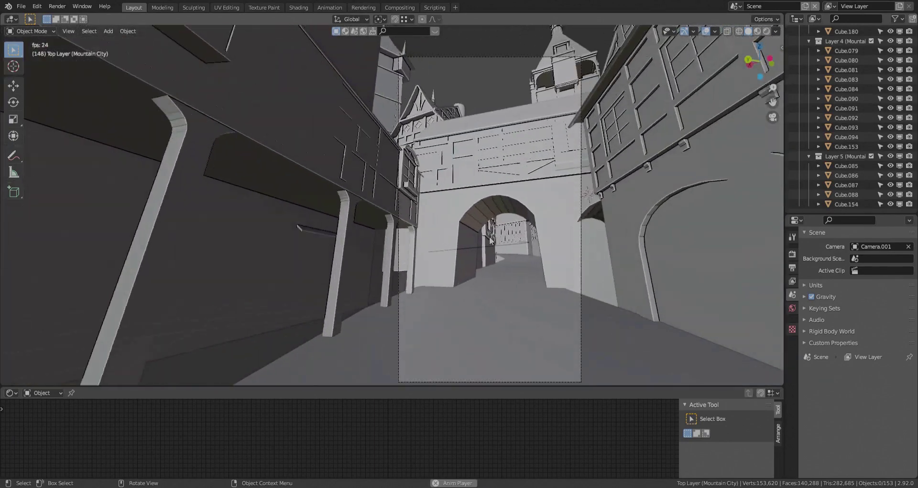
key("Escape")
Set the street camera's viewport passepartout to full opacity.
left_click(567, 327)
left_click(792, 368)
scroll(855, 365, "down", 3)
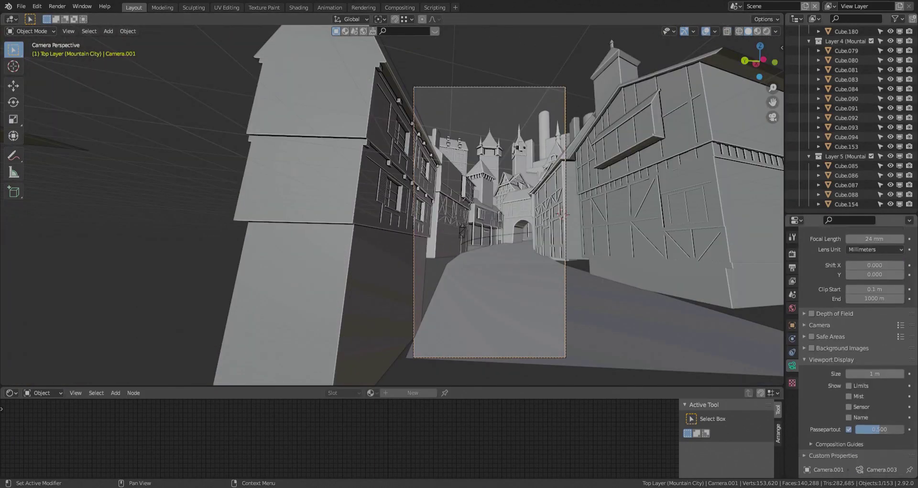
left_click_drag(890, 429, 914, 429)
Maximize the 3D viewport and enlarge the camera frame to inspect the street composition.
key("ctrl+space")
scroll(472, 264, "up", 2)
middle_click_drag(604, 282, 569, 263, "shift")
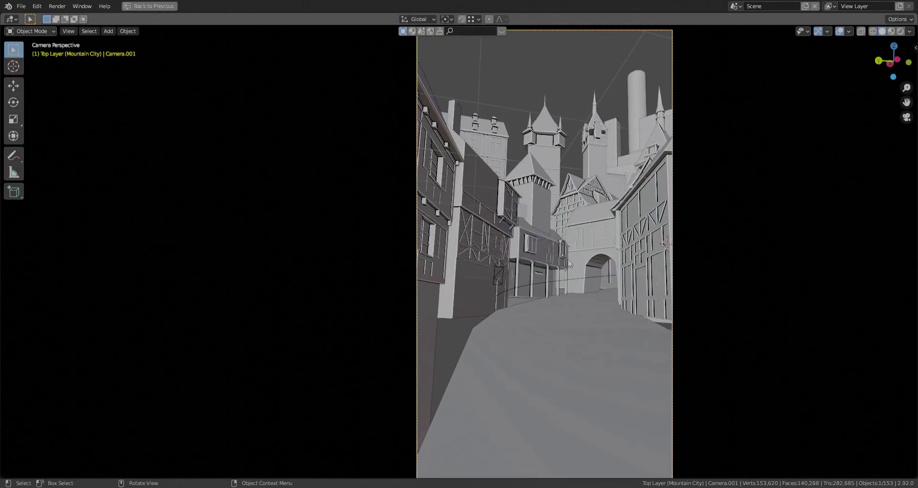
Play the street animation through the camera in the maximized viewport to review the composition, and stop playback.
key("space")
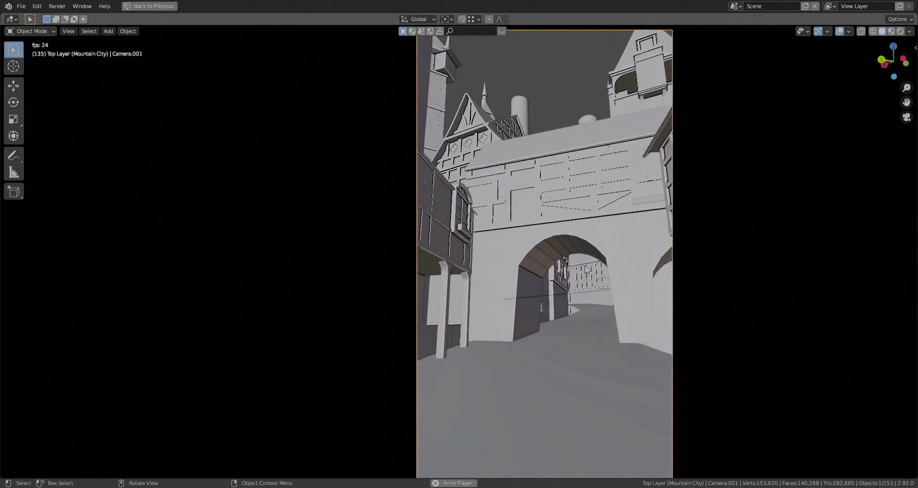
scroll(554, 269, "down", 1)
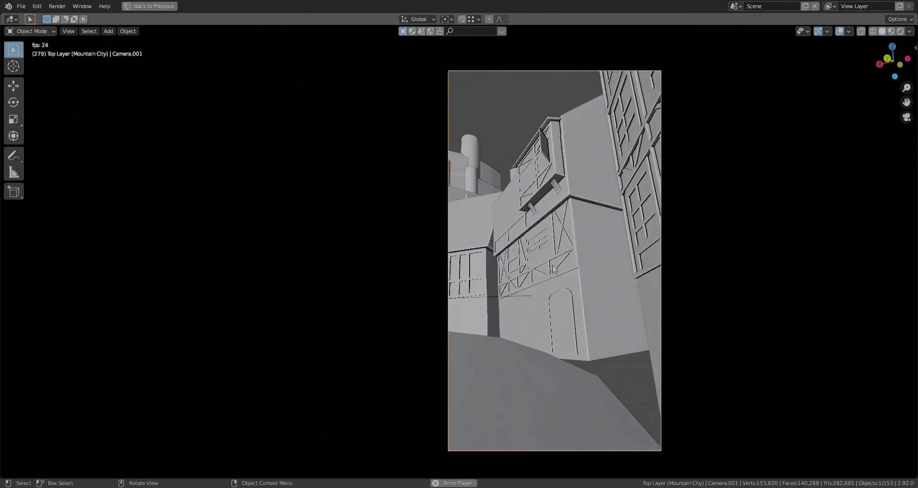
key("space")
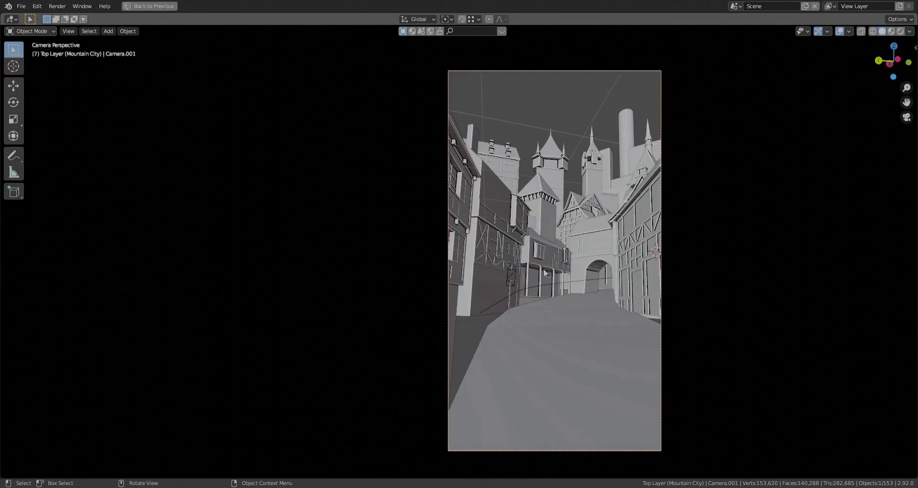
Restore the split layout, switch to the Animation workspace and scrub the camera animation to frame 220.
key("ctrl+space")
left_click(330, 8)
key("KP_0")
left_click_drag(339, 400, 412, 367)
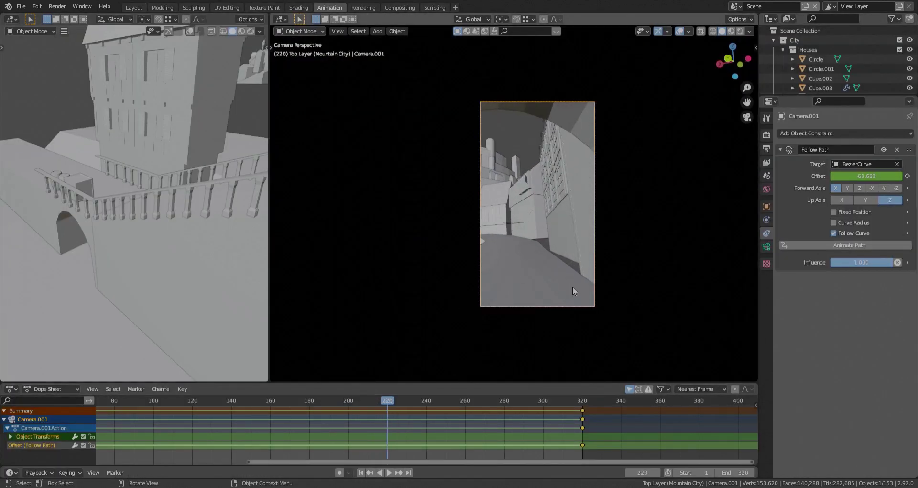
scroll(531, 428, "down", 6)
middle_click_drag(532, 428, 724, 428)
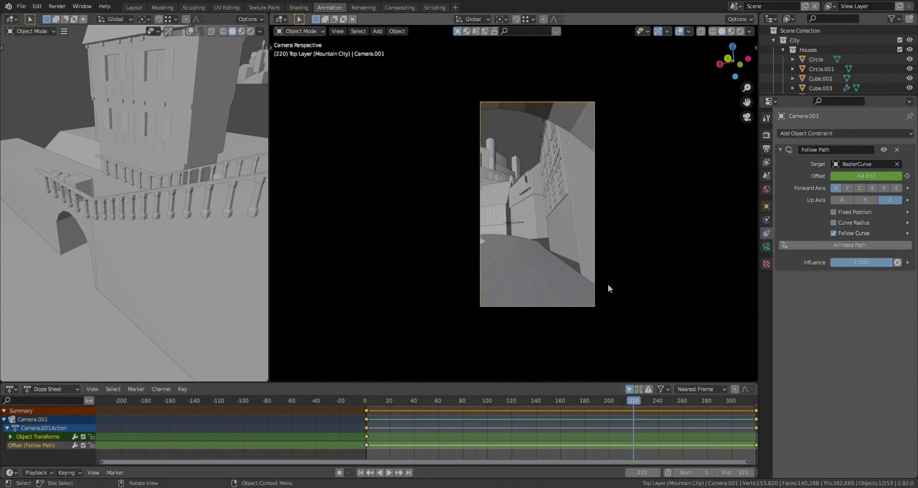
Insert a keyframe for the camera at frame 2.
left_click(361, 473)
scroll(365, 430, "up", 3)
key("Right")
key("i")
left_click(470, 297)
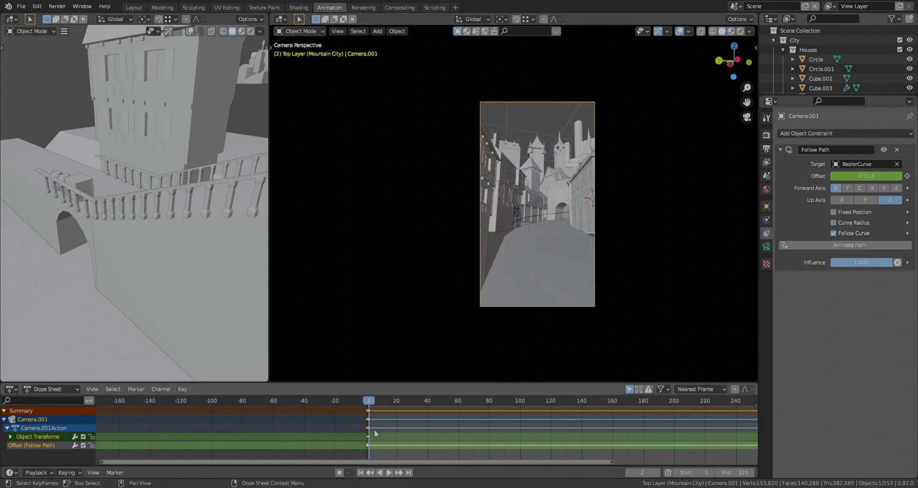
Duplicate the camera's frame 2 transform keyframe to about frame 188 and check its timing in playback.
left_click(374, 430)
scroll(372, 439, "up", 5)
left_click(646, 430)
key("Home")
key("space")
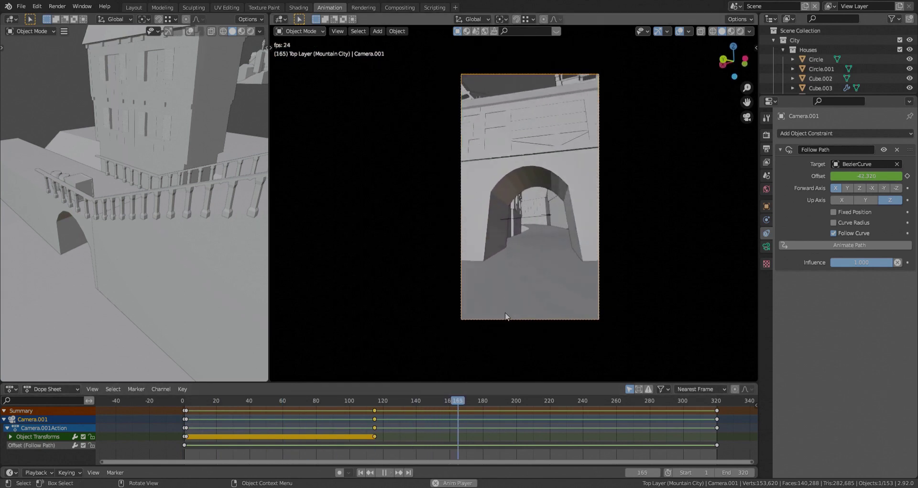
key("space")
left_click(504, 436)
key("space")
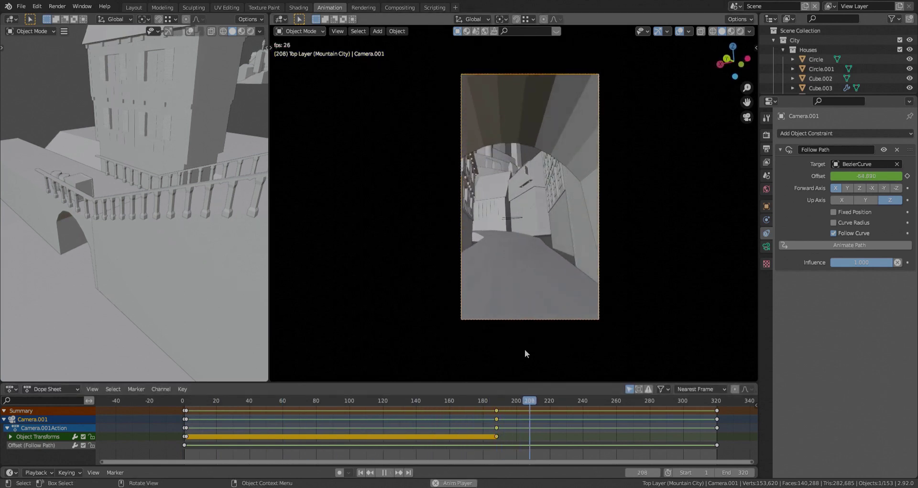
key("space")
Rotate the camera to reframe the street beyond the archway and insert a Rotation keyframe at frame 231.
key("r")
key("z")
left_click(524, 340)
key("r")
key("z")
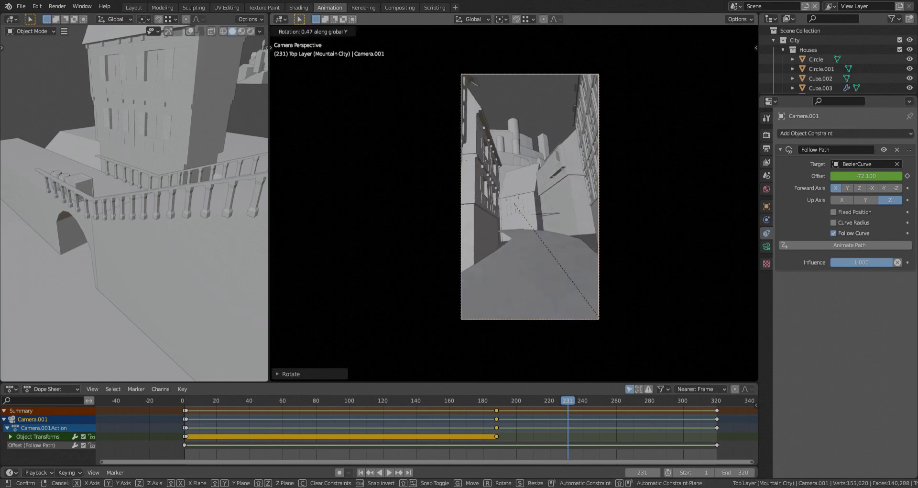
left_click(607, 345)
key("r")
key("x")
left_click(625, 327)
key("i")
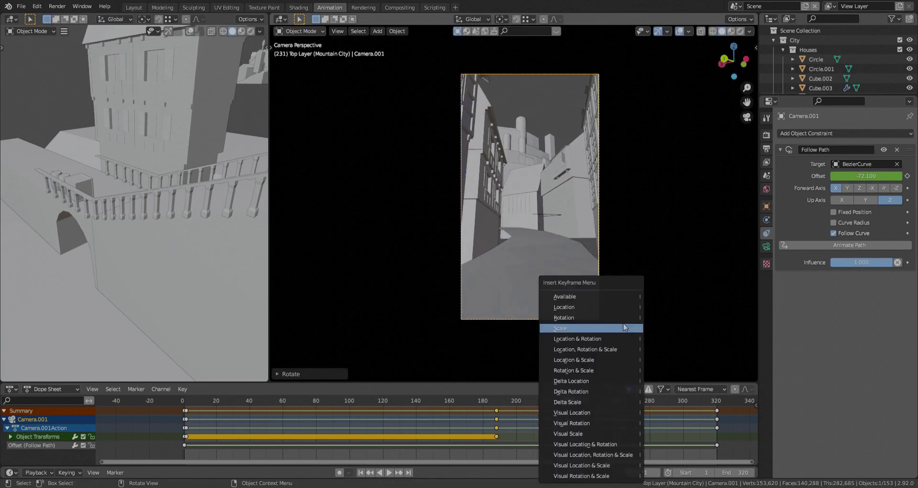
left_click(592, 318)
Play past the turn and duplicate the frame 231 rotation keyframe to about frame 320.
left_click_drag(519, 400, 518, 409)
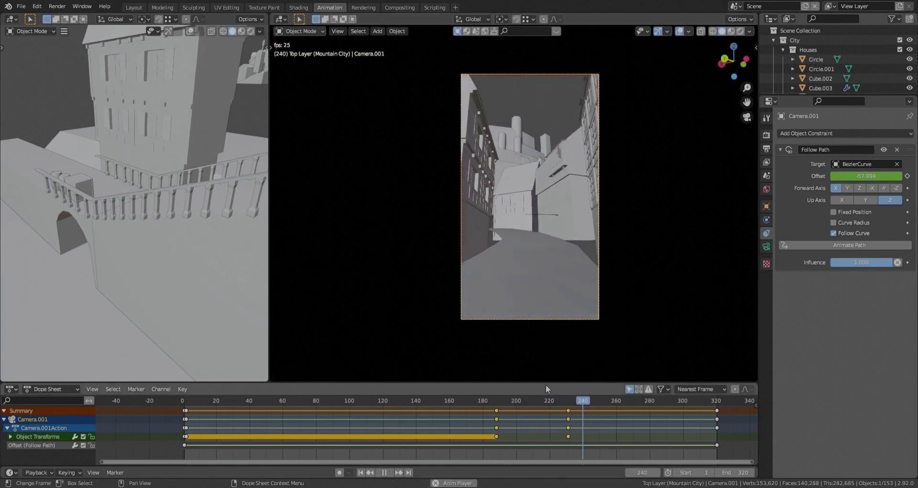
key("space")
key("shift+d")
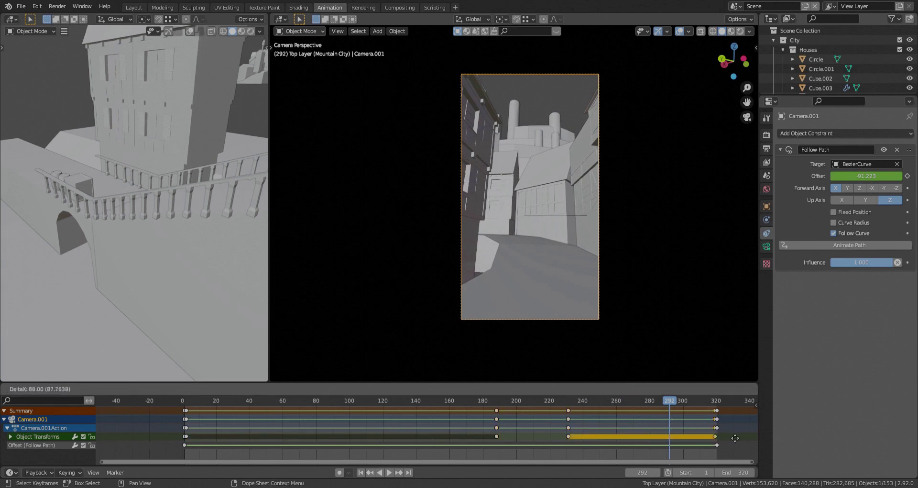
left_click(737, 438)
Try moving the frame 188 camera keyframe earlier, to about frame 150 and to frame 170, playing back the turn.
left_click_drag(617, 401, 490, 407)
key("g")
left_click(428, 414)
left_click_drag(419, 401, 364, 425)
key("space")
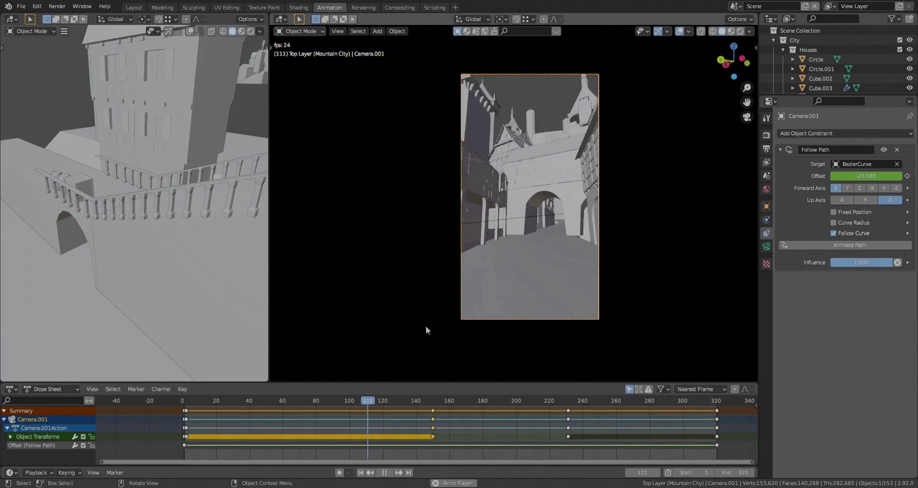
key("space")
left_click_drag(445, 450, 428, 408)
key("g")
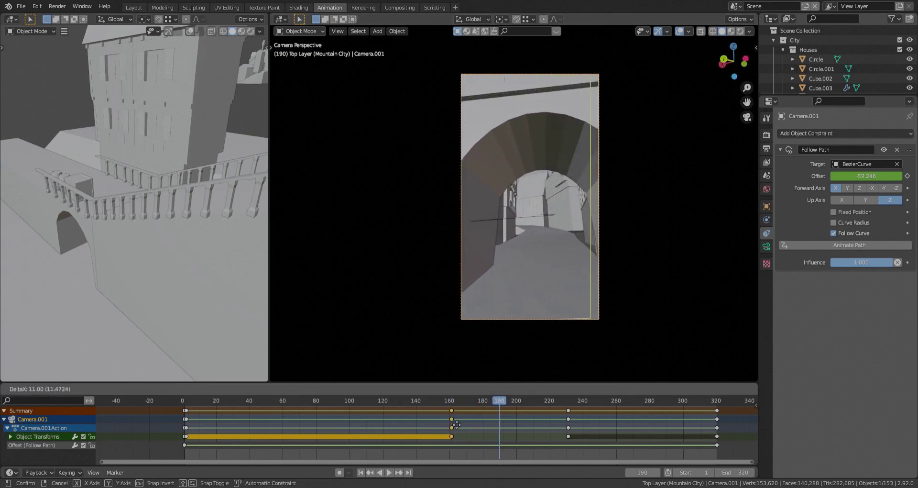
key("space")
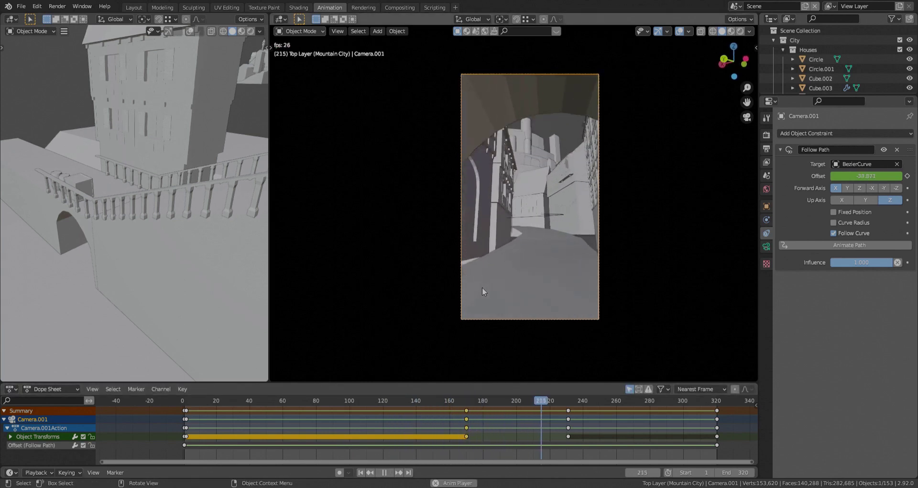
key("space")
Undo the camera rotation and all the transform keyframes added between the start and end keys.
key("ctrl+z")
key("ctrl+z")
key("ctrl+z")
key("ctrl+z")
key("ctrl+z")
key("ctrl+z")
key("ctrl+z")
key("ctrl+z")
key("ctrl+z")
key("ctrl+z")
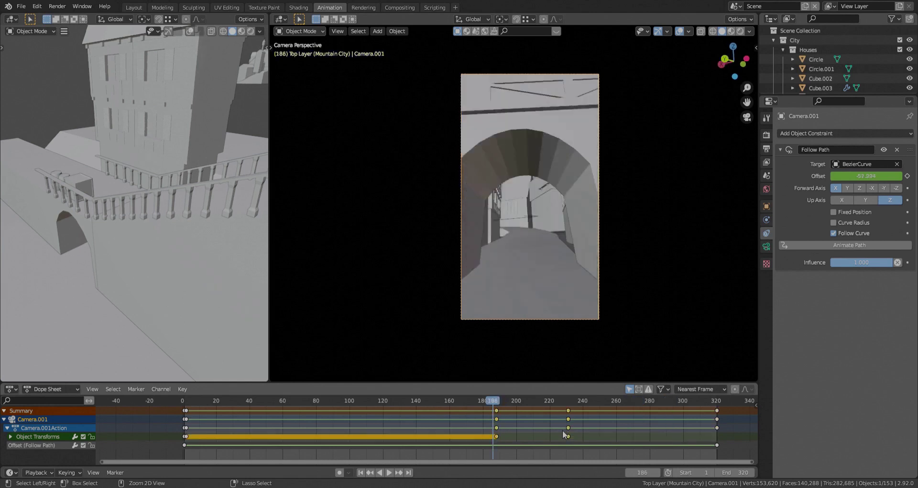
key("ctrl+z")
key("ctrl+z")
Play the camera animation up to the archway and step forward to frame 197.
key("space")
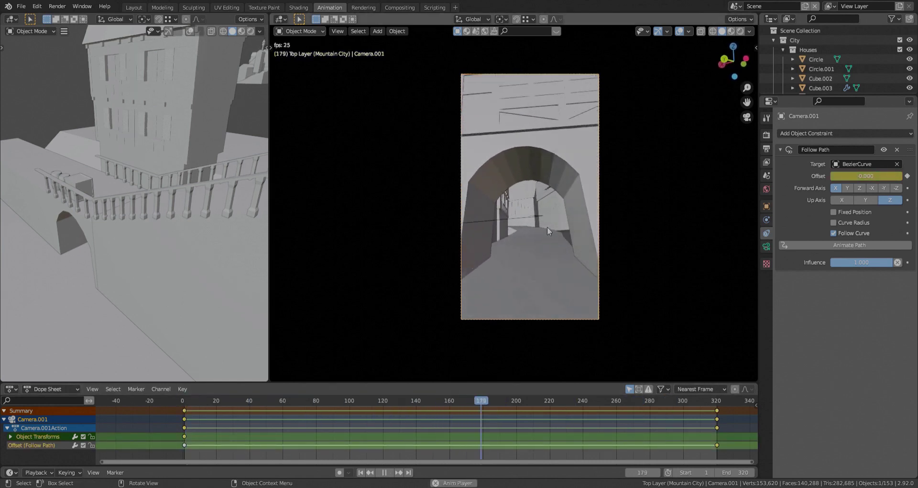
key("space")
key("Right")
key("Right")
key("Right")
key("Right")
key("Right")
key("Right")
key("Right")
key("Right")
key("Right")
key("Right")
Select the camera's Bezier path and look through the camera in the smaller viewport.
left_click(523, 217)
key("KP_Decimal")
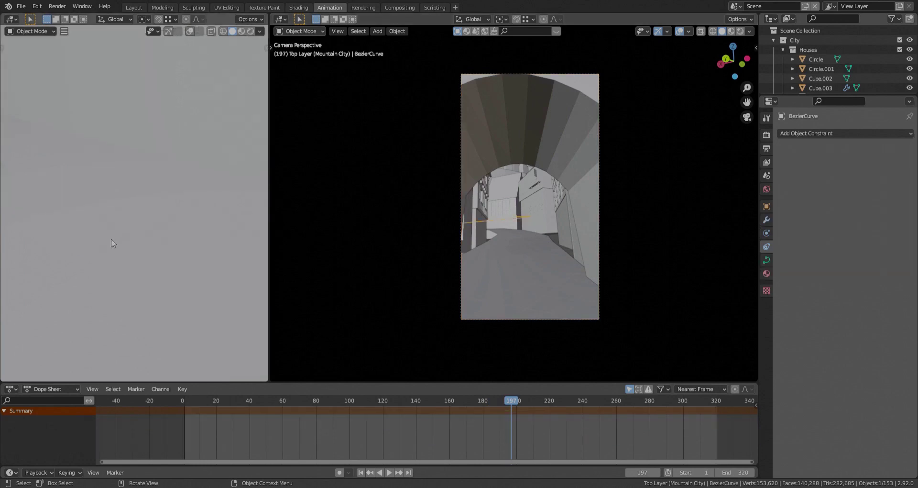
middle_click_drag(111, 239, 174, 189)
scroll(175, 245, "down", 10)
scroll(174, 189, "up", 8)
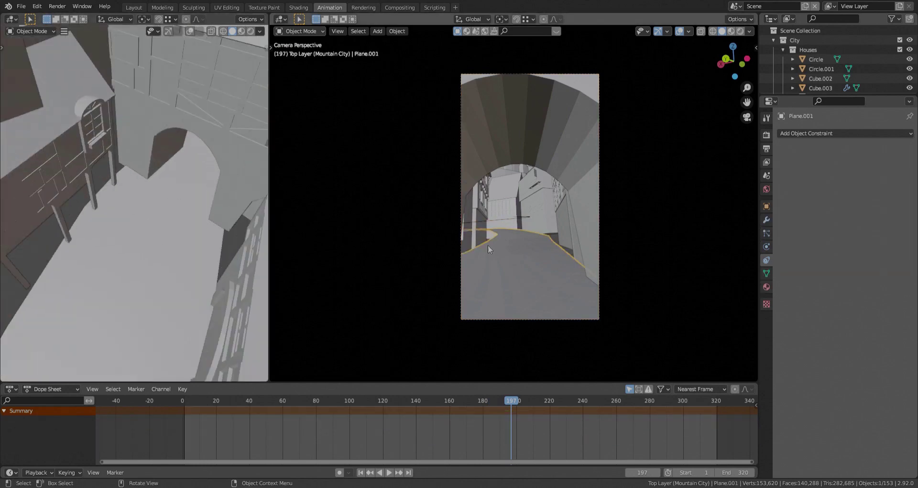
scroll(132, 214, "down", 4)
key("KP_0")
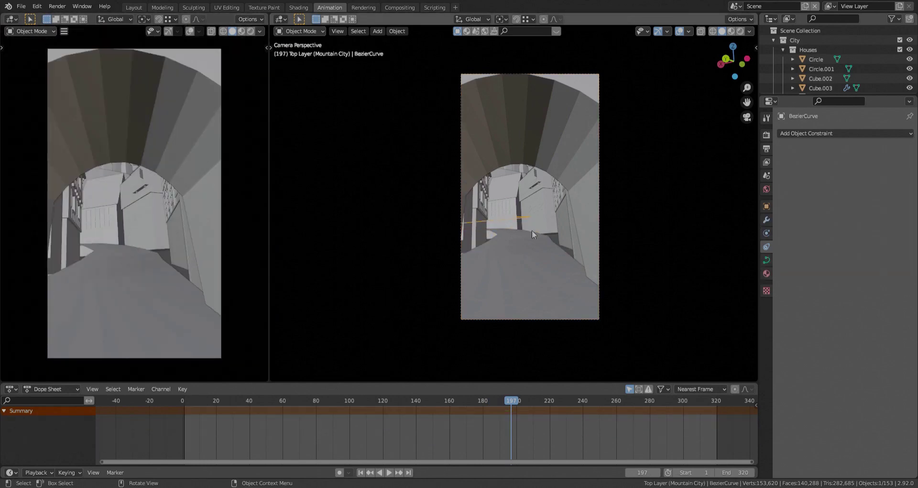
Edit the camera path and shift its archway control point along the X axis.
middle_click_drag(532, 231, 532, 264)
scroll(533, 264, "down", 5)
scroll(150, 220, "down", 3)
middle_click_drag(150, 221, 94, 228, "shift")
scroll(94, 228, "up", 2)
key("Tab")
middle_click_drag(591, 178, 554, 199)
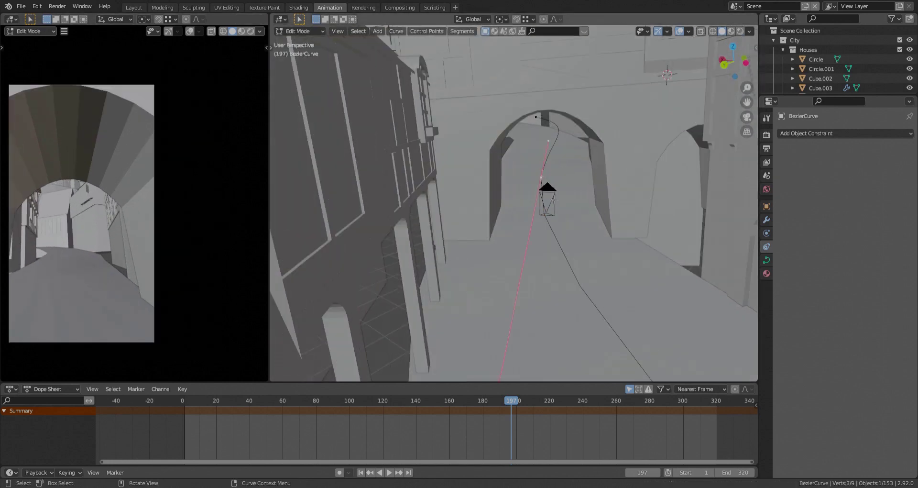
key("Escape")
key("g")
key("x")
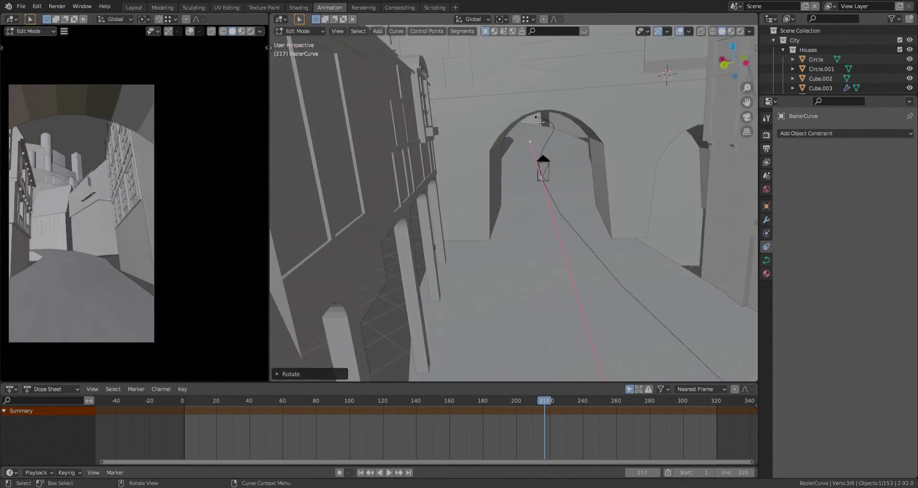
Rotate the archway control point about the global Z axis and play the camera animation on to frame 250.
key("r")
key("z")
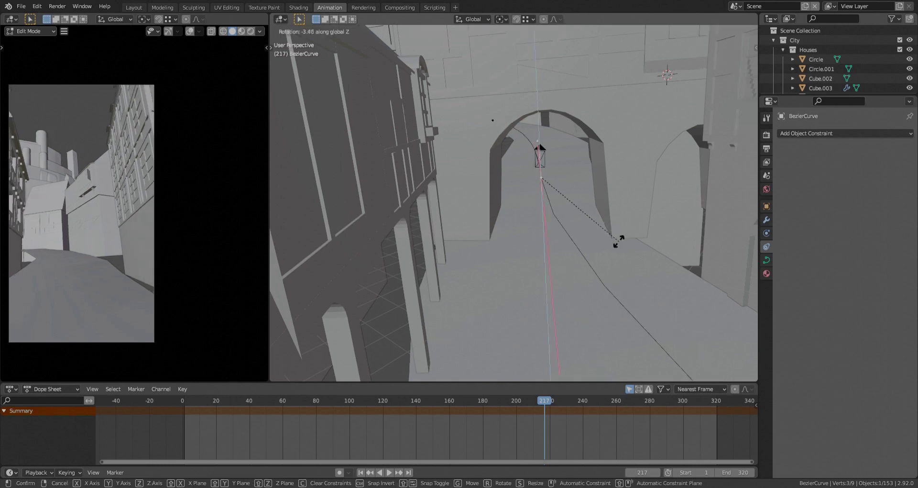
left_click(617, 244)
scroll(109, 247, "down", 1)
middle_click_drag(109, 247, 160, 248, "shift")
scroll(160, 248, "up", 1)
key("space")
key("space")
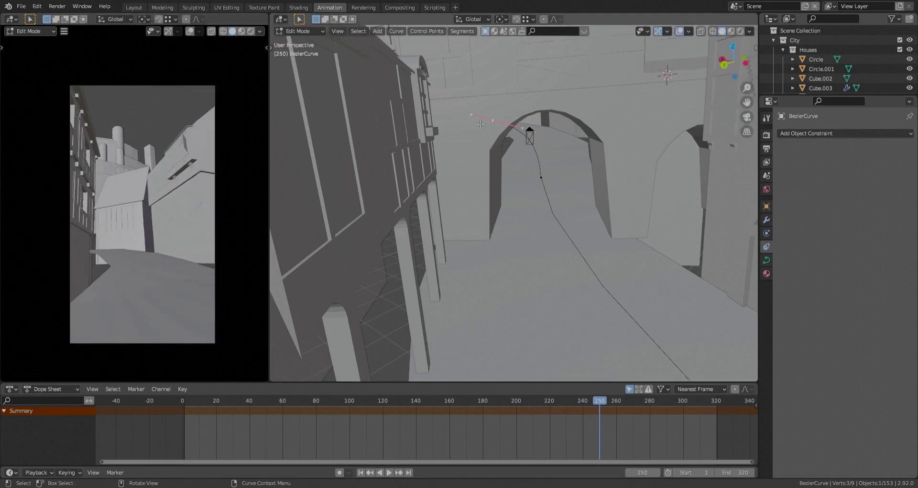
Reposition the control point beyond the archway, starting along X, and rotate its handles about global Z.
key("g")
key("x")
left_click(578, 213)
key("r")
key("z")
left_click(617, 212)
key("g")
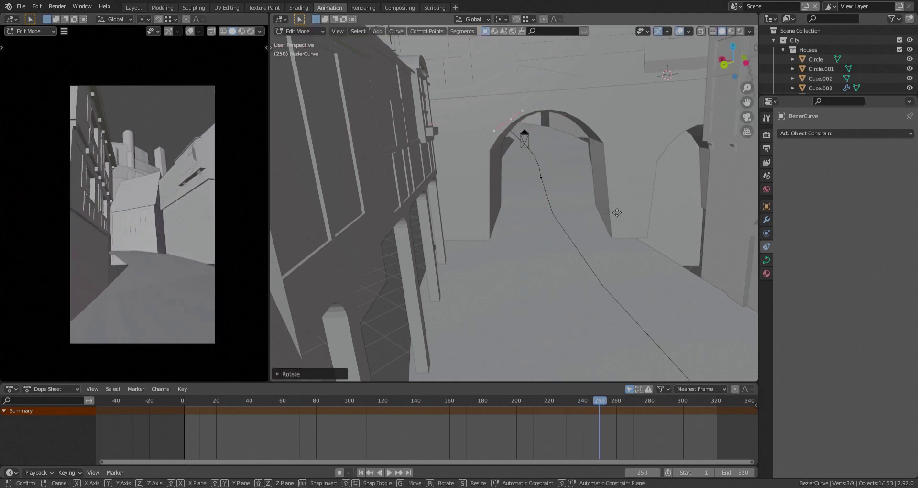
key("r")
key("z")
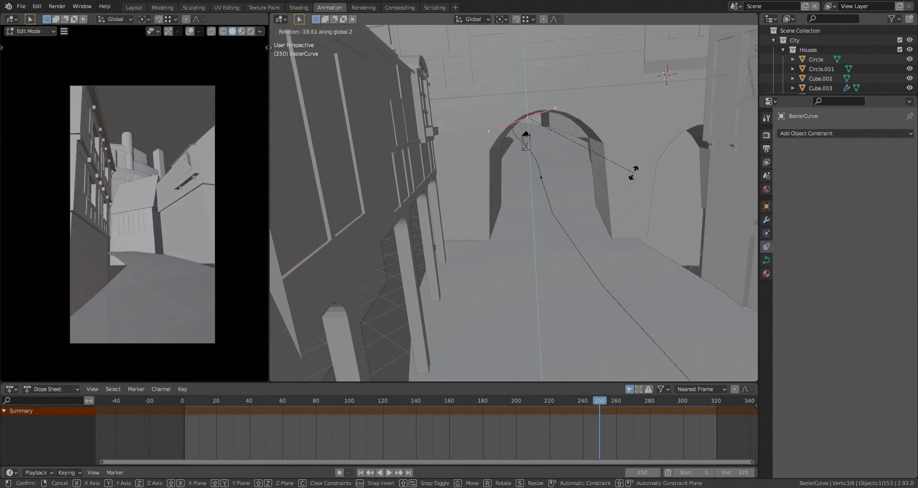
Play the camera animation through the archway to frame 276 to check the reshaped path.
left_click(398, 403)
key("space")
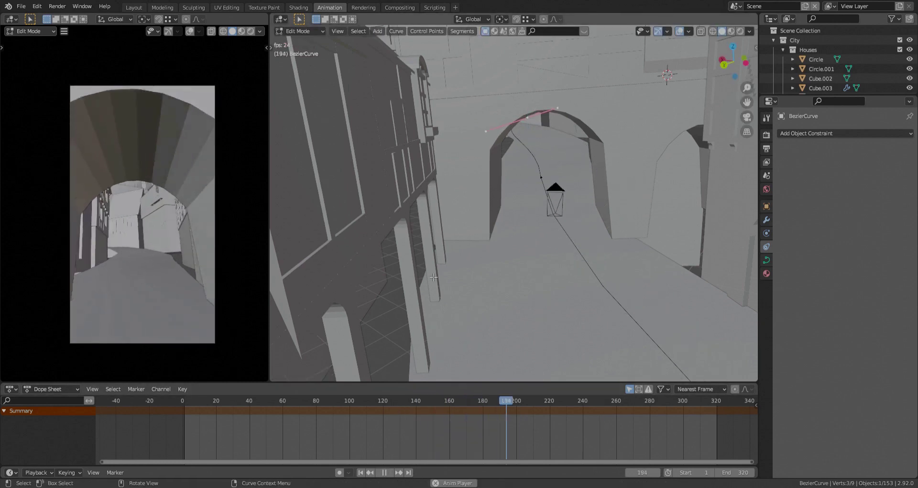
key("space")
Refine the control point beyond the archway by rotating it about global Z and shifting it along global Y.
middle_click_drag(494, 183, 487, 179)
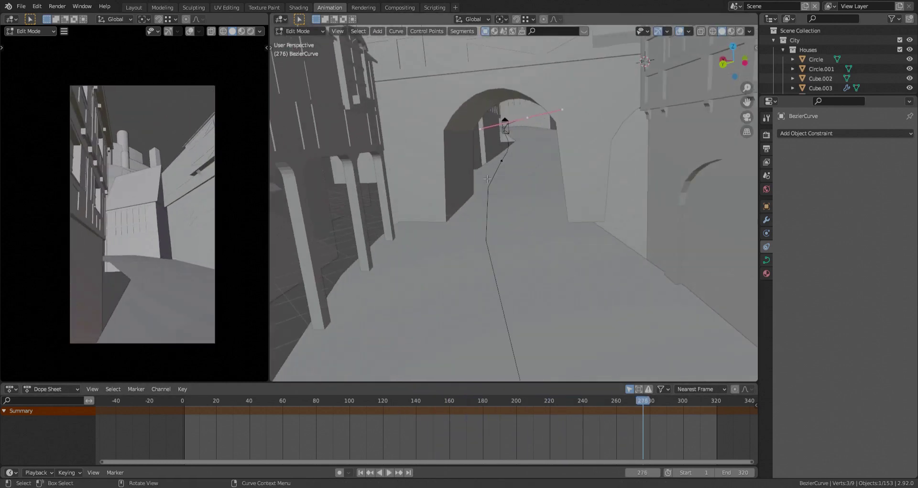
key("g")
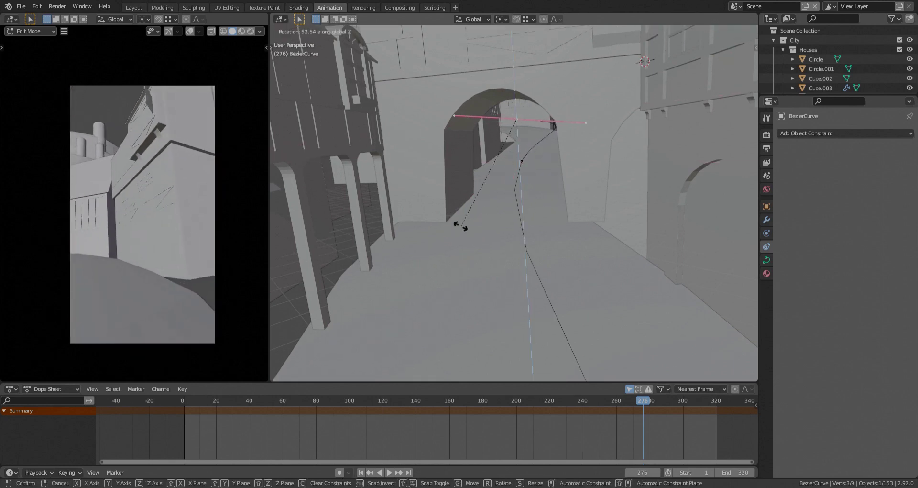
left_click(537, 124)
middle_click_drag(537, 124, 549, 372)
scroll(513, 246, "down", 3)
key("g")
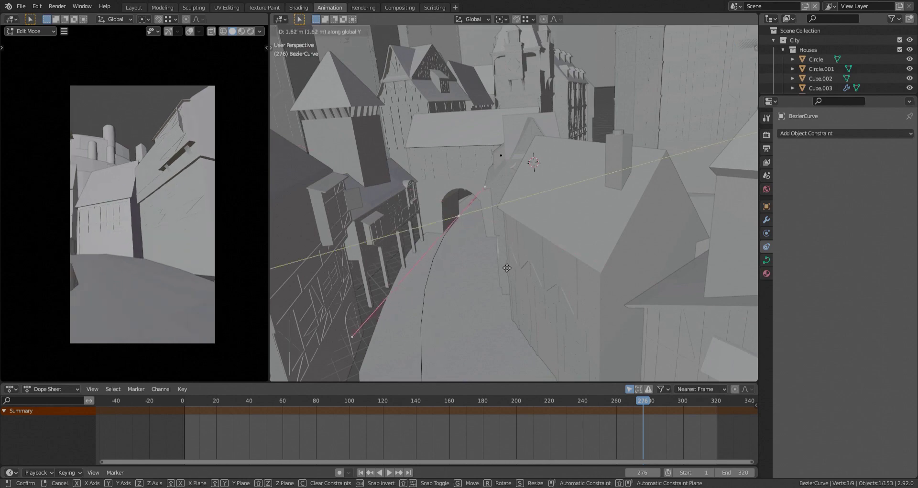
left_click(512, 328)
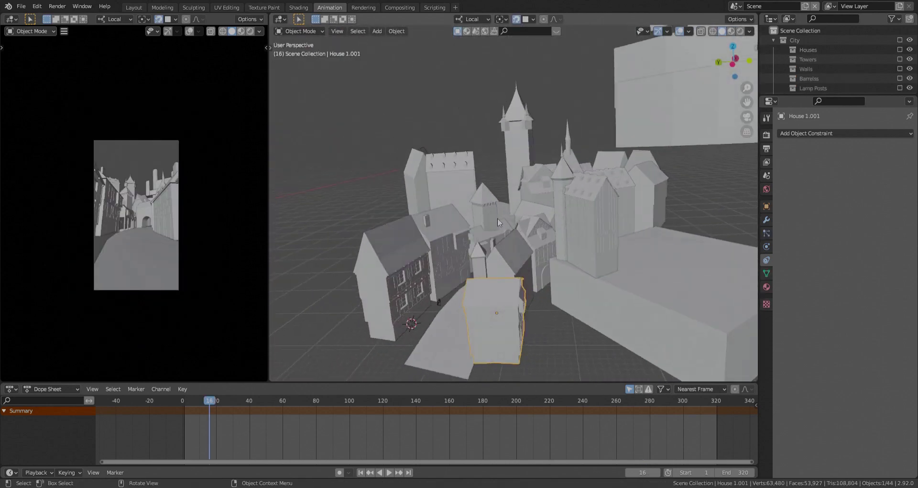
Review the street animation through the camera and switch to the Layout workspace.
key("KP_0")
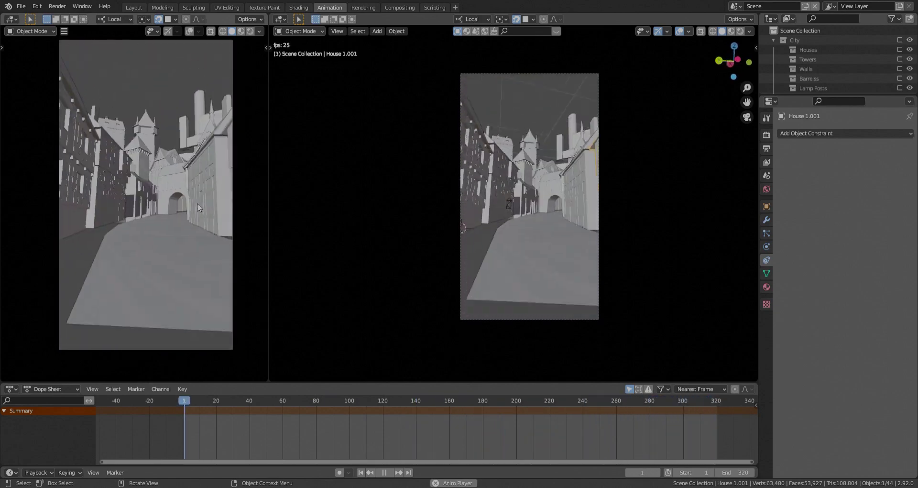
key("space")
left_click(134, 7)
Delete the arched gate house spanning the street.
middle_click_drag(431, 236, 421, 283)
scroll(405, 272, "up", 4)
left_click(414, 259)
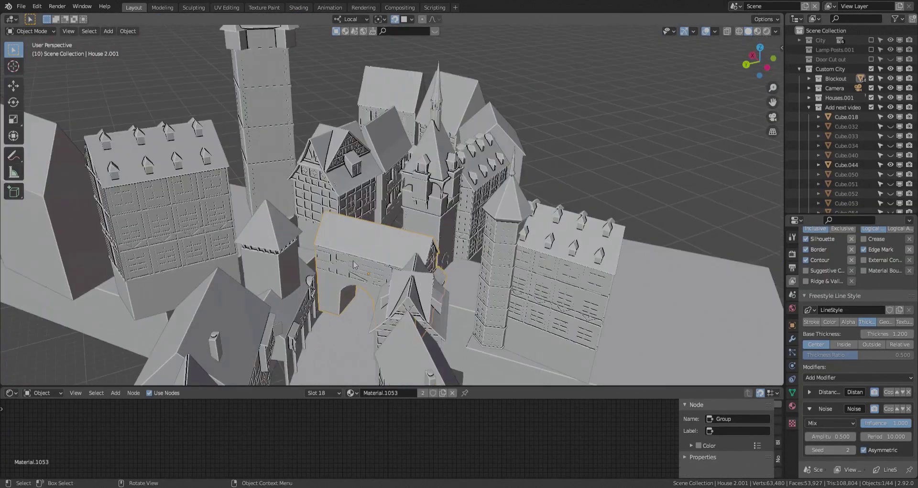
middle_click_drag(401, 225, 418, 221)
scroll(412, 215, "down", 4)
key("x")
left_click(386, 205)
Delete the current street surface and unhide Plane.002 in the Add next video collection.
scroll(392, 230, "up", 3)
mouse_move(406, 283)
middle_mouse_down()
mouse_move(381, 262)
mouse_move(418, 275)
middle_mouse_up()
left_click(382, 261)
key("x")
left_click(383, 261)
middle_click_drag(765, 72, 783, 92)
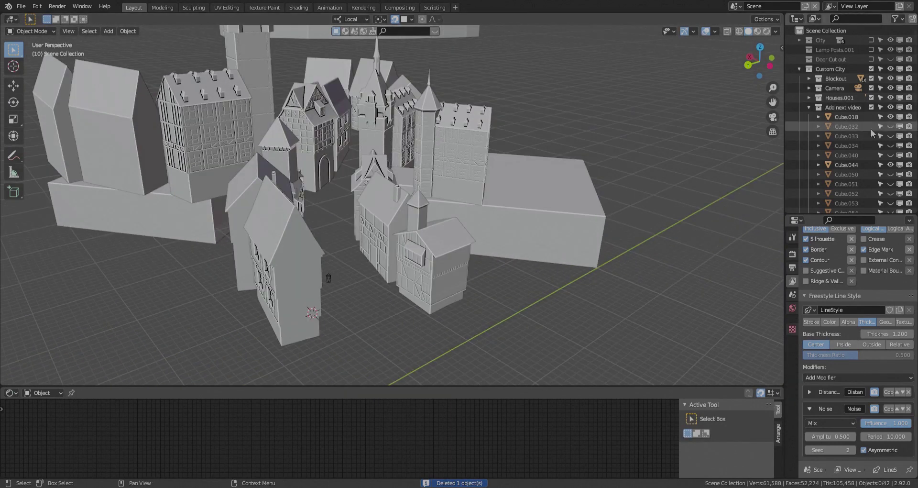
scroll(873, 161, "down", 5)
left_click(890, 194)
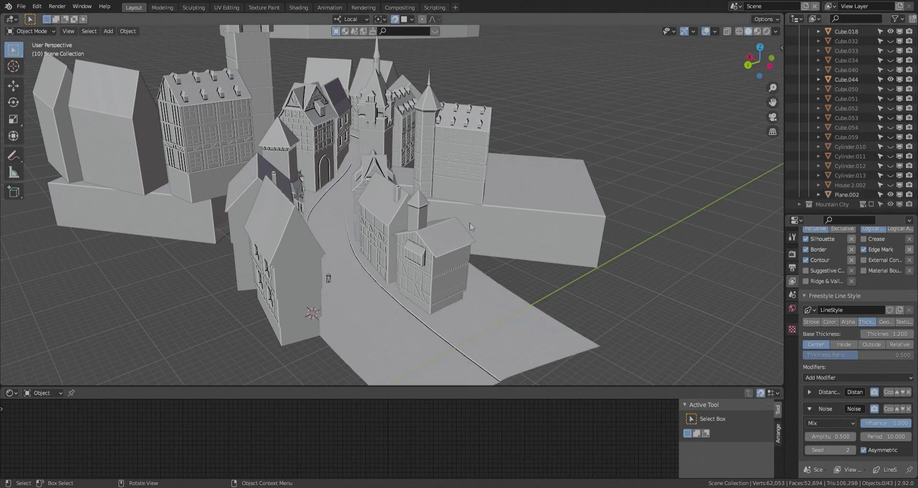
Try to delete the blockout objects of the distant castle.
scroll(430, 244, "up", 4)
middle_click_drag(430, 244, 399, 213)
scroll(435, 238, "down", 7)
scroll(400, 213, "down", 2)
left_click_drag(484, 329, 307, 90)
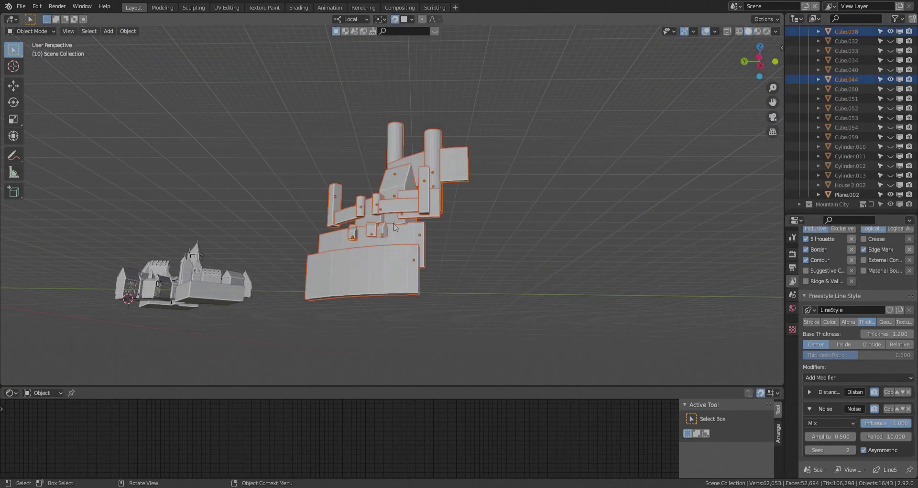
key("x")
left_click(367, 223)
middle_click_drag(367, 222, 402, 220)
key("ctrl+z")
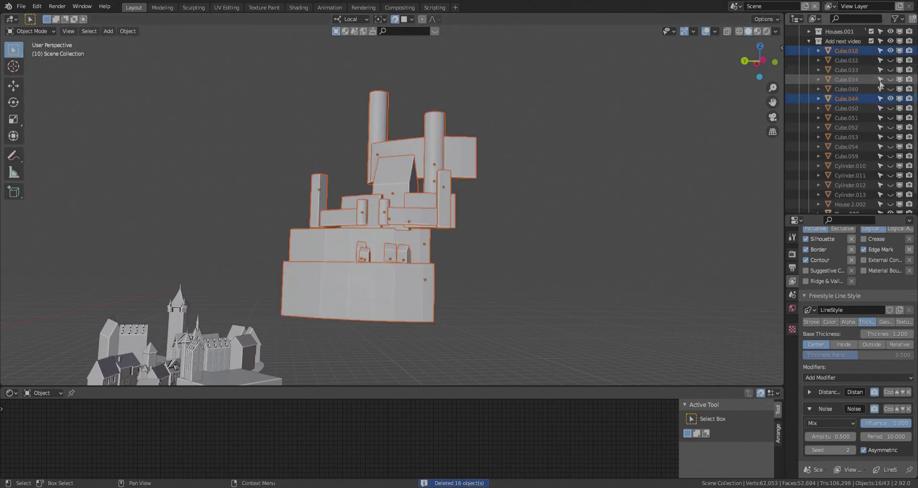
Unhide the remaining castle objects in the Add next video collection and exclude the Blockout collection from the view layer.
left_click_drag(891, 117, 891, 146)
scroll(890, 168, "down", 4)
left_click(890, 127)
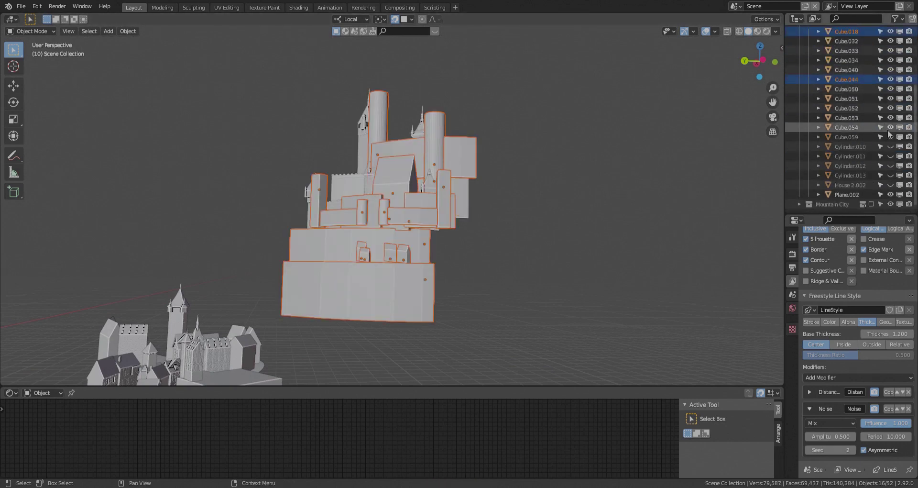
left_click(763, 174)
scroll(802, 148, "up", 6)
left_click(809, 107)
left_click(871, 79)
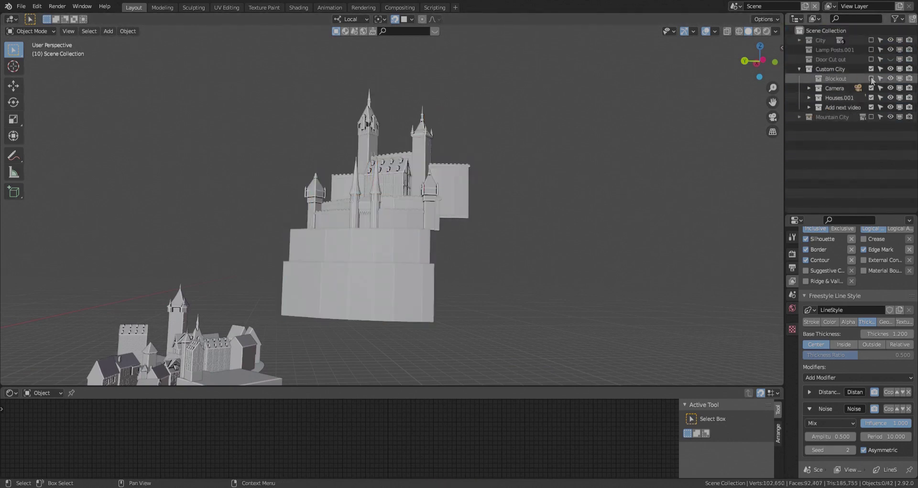
Examine the detailed castle up close and the street buildings below it.
middle_click_drag(467, 191, 454, 253)
scroll(454, 254, "up", 7)
middle_click_drag(373, 115, 461, 156)
scroll(368, 126, "down", 2)
left_click(371, 122)
scroll(478, 172, "down", 6)
middle_click_drag(575, 257, 444, 121, "shift")
scroll(502, 162, "up", 7)
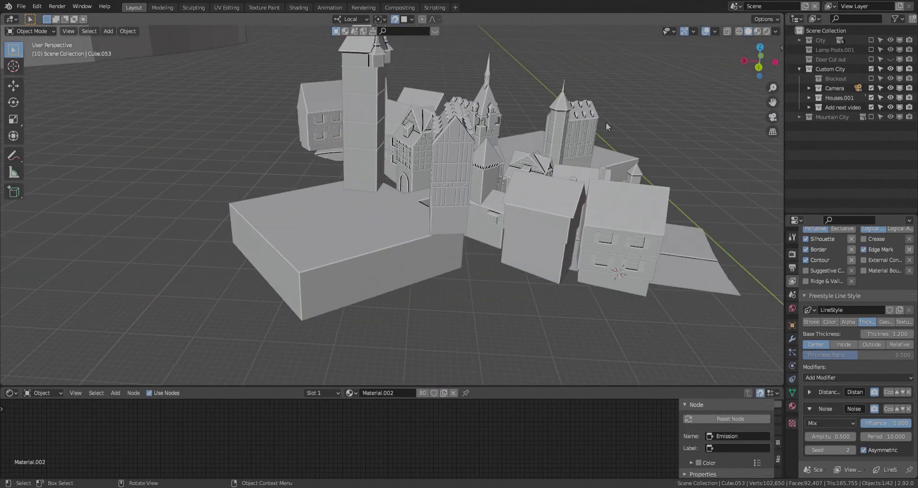
Play the street animation through the camera, then look over the whole street from outside.
key("KP_0")
key("Home")
key("space")
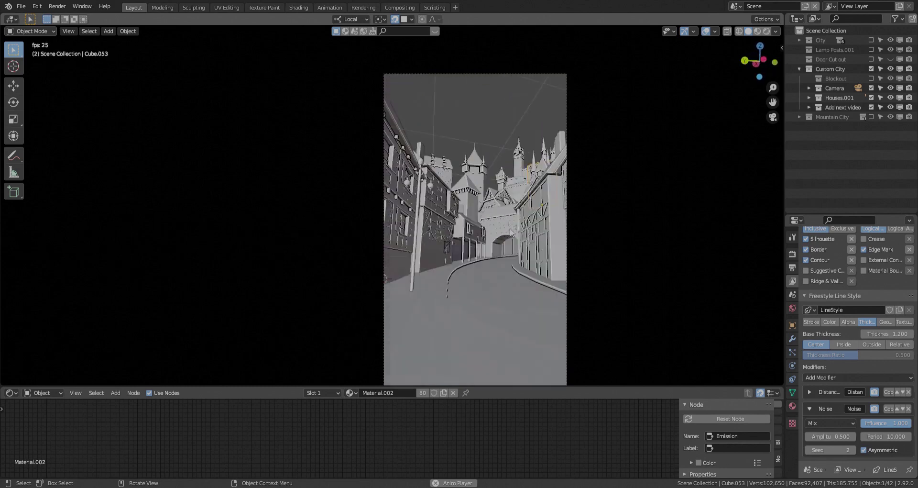
key("space")
middle_click_drag(521, 223, 515, 258)
scroll(441, 248, "up", 5)
scroll(440, 247, "down", 4)
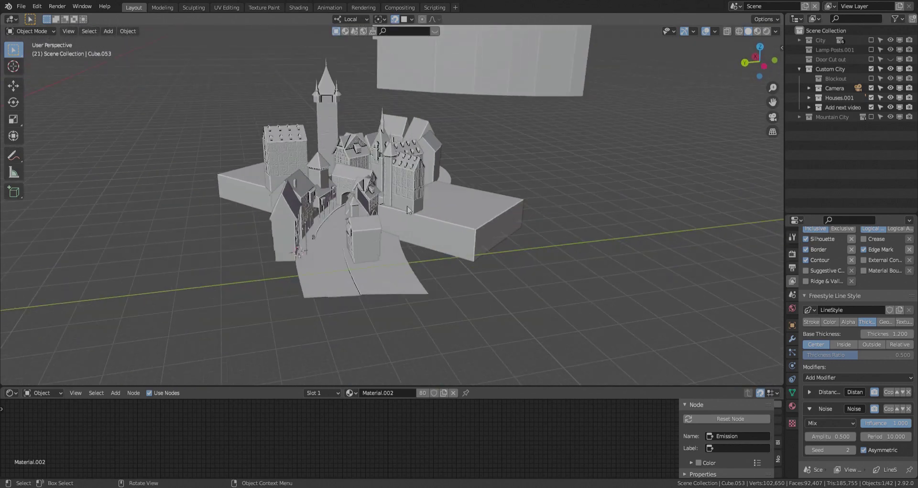
middle_click_drag(440, 247, 483, 261)
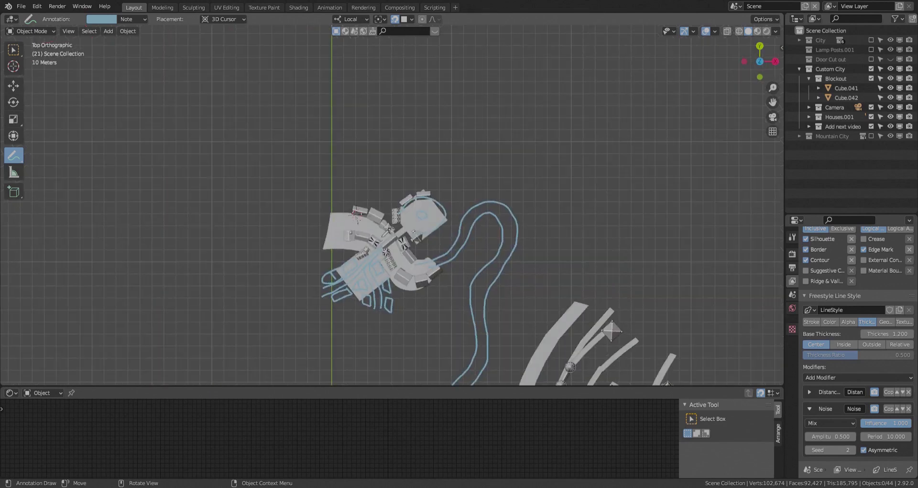
Annotate the winding road sketch with a leader line and the handwritten label "Possability".
mouse_move(534, 221)
middle_mouse_down("shift")
mouse_move(433, 189)
mouse_move(335, 245)
middle_mouse_up("shift")
left_click_drag(332, 245, 419, 215)
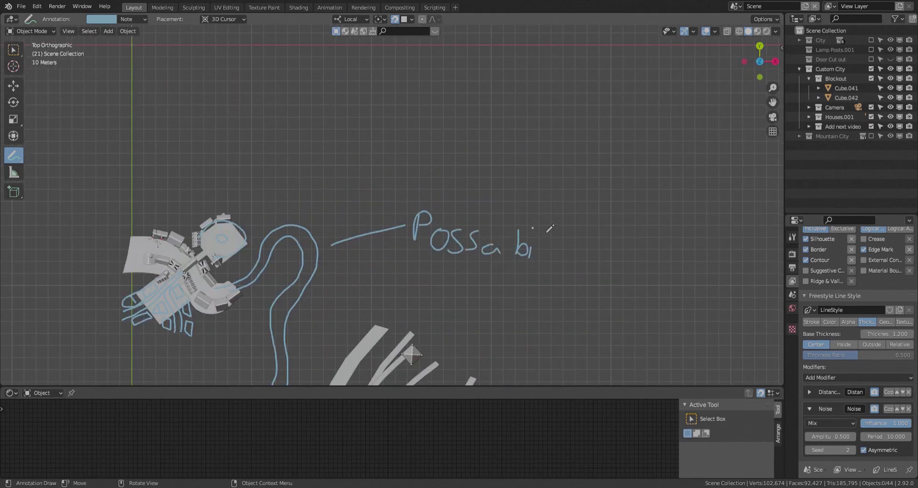
left_click_drag(584, 246, 593, 258)
left_click_drag(604, 246, 571, 275)
Sketch a road from the street's open end to a long rectangular harbor with three piers.
scroll(454, 263, "down", 1)
middle_click_drag(441, 271, 514, 162, "shift")
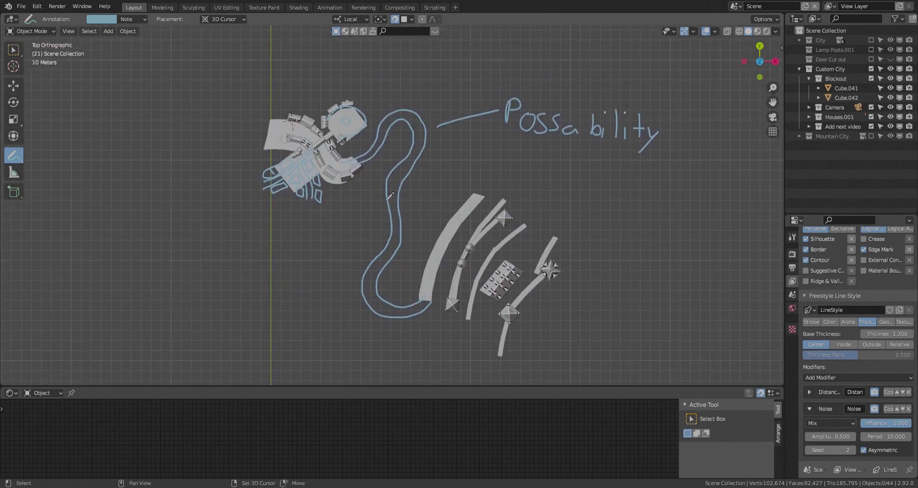
middle_click_drag(389, 195, 534, 242, "shift")
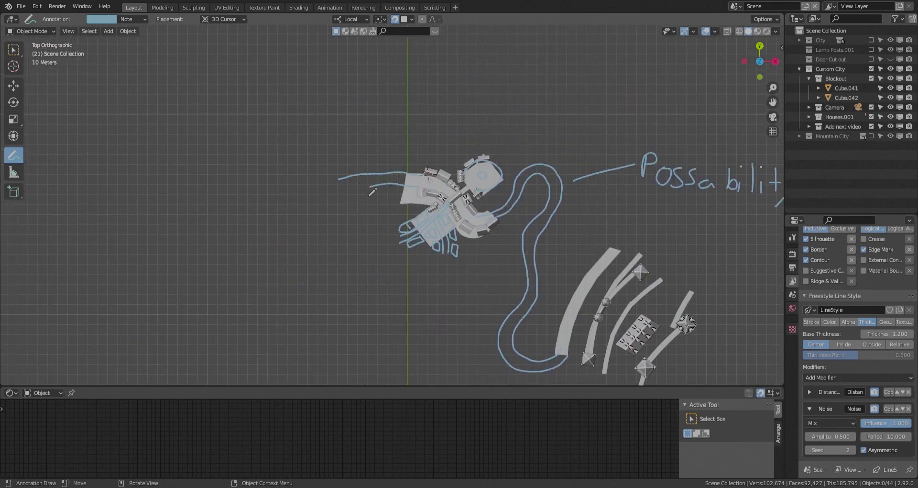
middle_click_drag(372, 192, 434, 189, "shift")
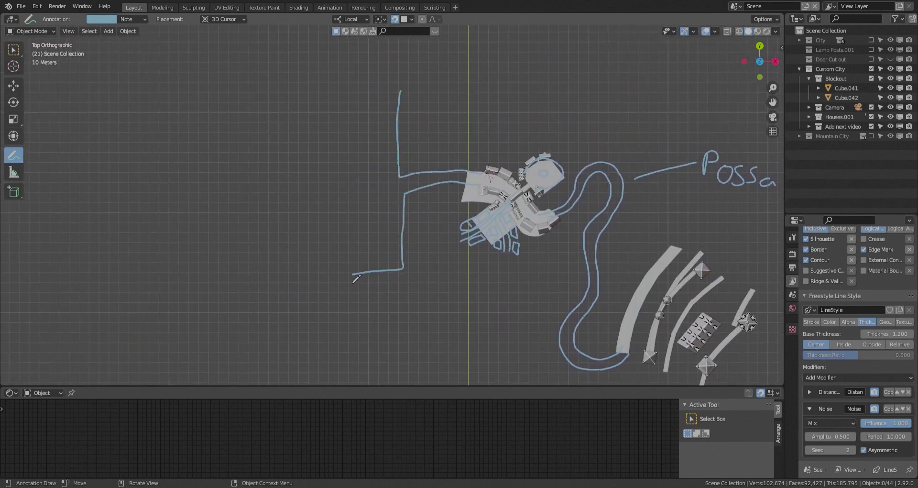
middle_click_drag(353, 275, 398, 294, "shift")
left_click_drag(445, 109, 426, 106)
left_click_drag(396, 276, 396, 297)
mouse_move(404, 212)
middle_mouse_down("shift")
mouse_move(436, 215)
mouse_move(471, 176)
middle_mouse_up("shift")
left_click_drag(468, 222, 419, 219)
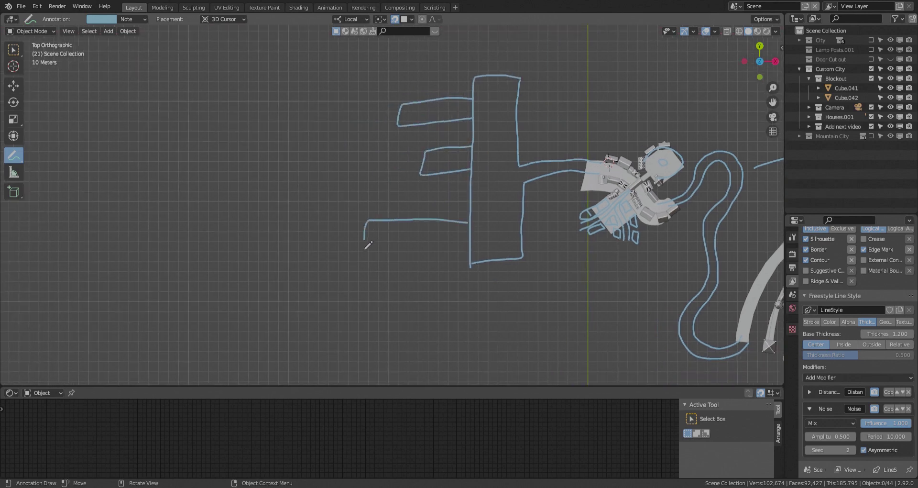
Sketch a large lake outline around the piers and write "Lake" inside it.
scroll(419, 189, "down", 4)
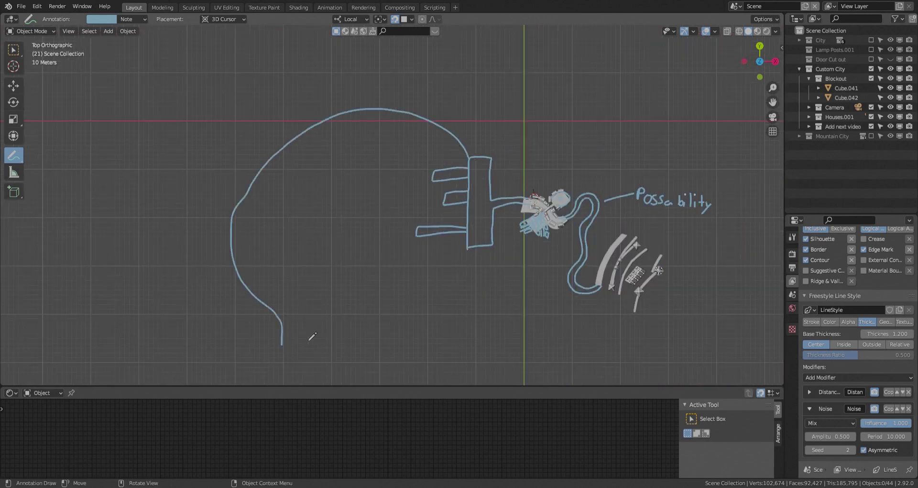
middle_click_drag(309, 341, 365, 252, "shift")
left_click_drag(336, 257, 338, 278)
middle_click_drag(525, 162, 504, 248, "shift")
mouse_move(314, 209)
left_mouse_down()
mouse_move(330, 244)
mouse_move(397, 245)
left_mouse_up()
Add a leader line from the rectangular dock area and label it "Harbor".
scroll(424, 210, "up", 3)
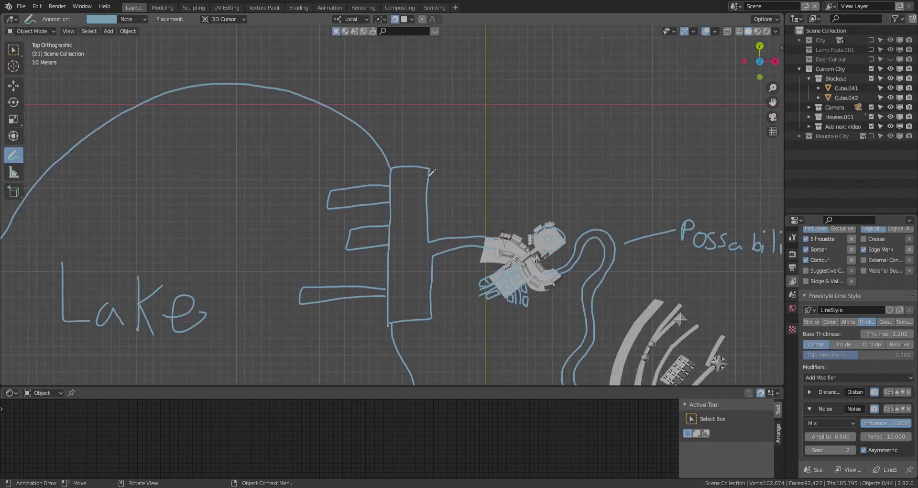
middle_click_drag(441, 145, 406, 217, "shift")
left_click_drag(411, 171, 409, 197)
left_click_drag(409, 188, 481, 198)
Sketch two riverbanks running into the lake opposite the harbor and open the lake outline at the river mouth.
scroll(477, 197, "down", 5)
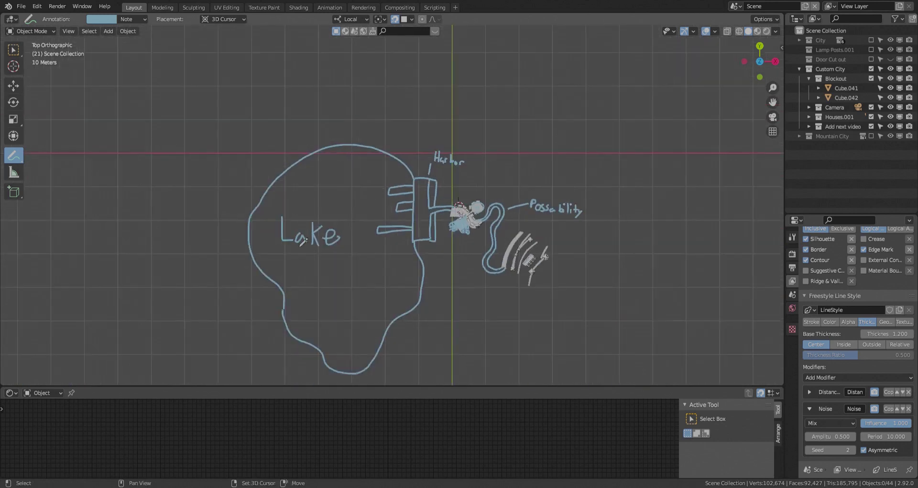
middle_click_drag(249, 225, 374, 206, "shift")
left_click_drag(375, 204, 257, 148)
left_click_drag(377, 222, 254, 172)
mouse_move(412, 252)
middle_mouse_down("shift")
mouse_move(322, 139)
mouse_move(422, 254)
middle_mouse_up("shift")
scroll(377, 205, "up", 1)
mouse_move(13, 155)
left_mouse_down()
mouse_move(47, 177)
mouse_move(55, 216)
left_mouse_up()
left_click_drag(381, 215, 392, 216)
left_click_drag(14, 155, 51, 175)
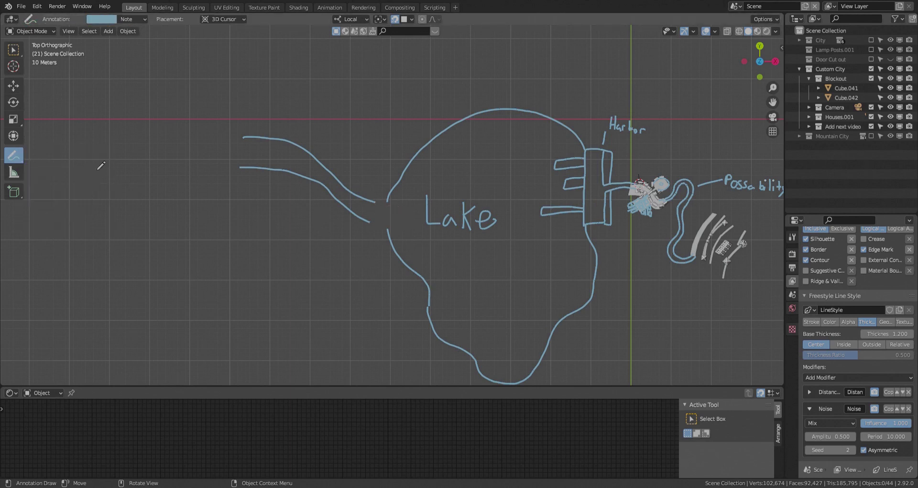
Extend both riverbanks farther away from the lake and label them "River" with a leader line.
scroll(295, 194, "down", 3)
scroll(255, 173, "up", 1)
left_click_drag(264, 180, 83, 189)
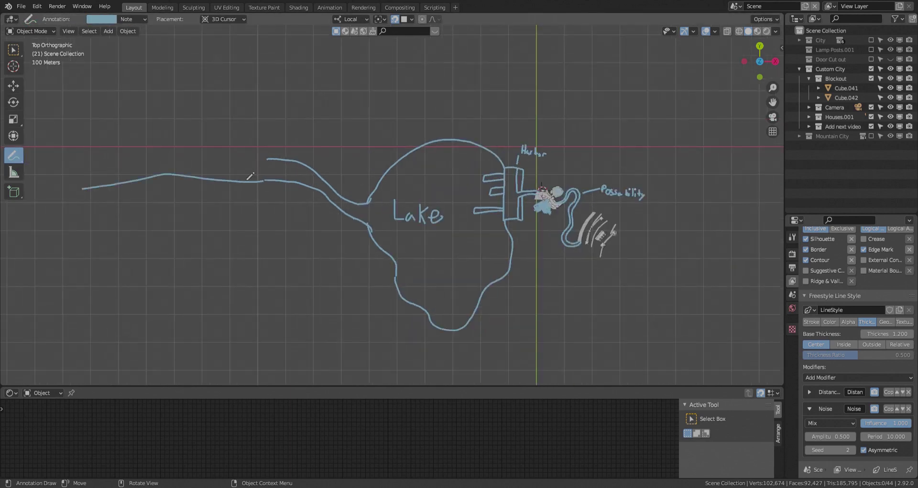
left_click_drag(267, 160, 47, 193)
left_click_drag(139, 130, 149, 152)
mouse_move(131, 105)
left_mouse_down()
mouse_move(129, 125)
mouse_move(180, 124)
left_mouse_up()
left_click_drag(183, 114, 191, 115)
Sketch a looping road below the square city platform and outline building plots inside the loop.
mouse_move(526, 251)
middle_mouse_down("shift")
mouse_move(428, 249)
mouse_move(359, 263)
middle_mouse_up("shift")
scroll(459, 254, "up", 2)
scroll(316, 192, "up", 8)
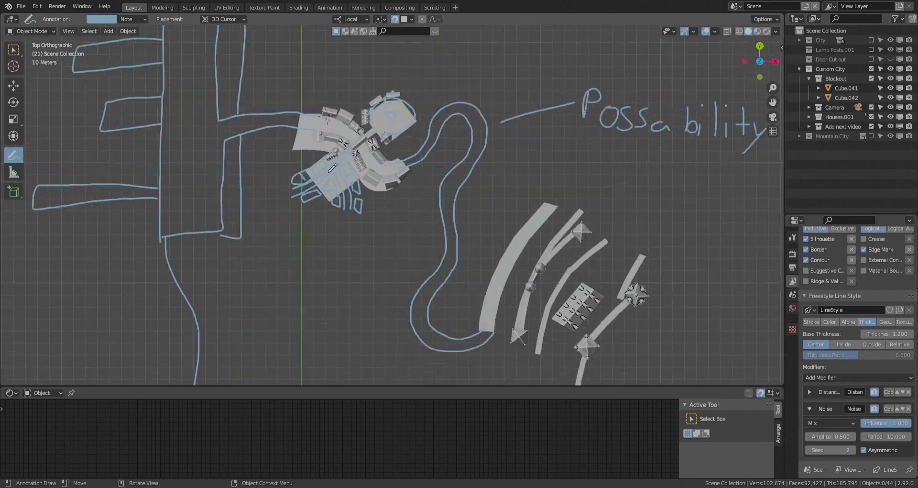
left_click_drag(322, 156, 300, 196)
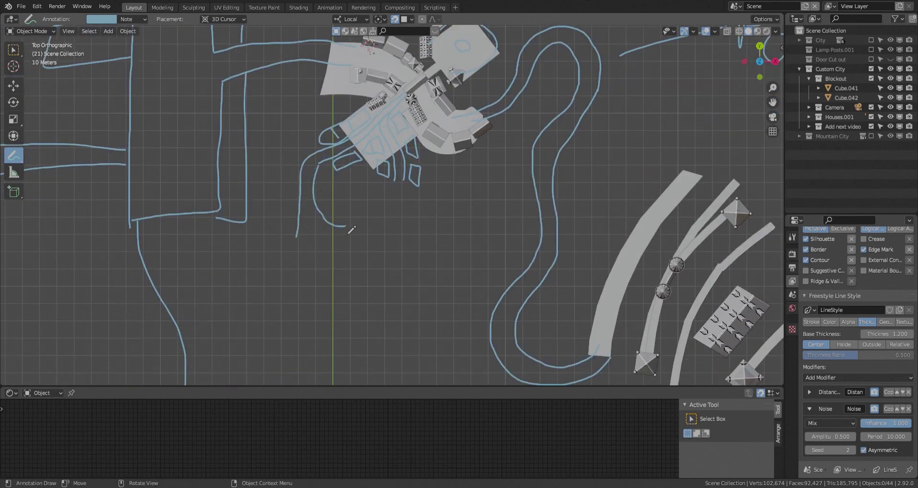
left_click_drag(351, 230, 397, 181)
left_click_drag(406, 184, 351, 244)
middle_click_drag(334, 183, 342, 206, "shift")
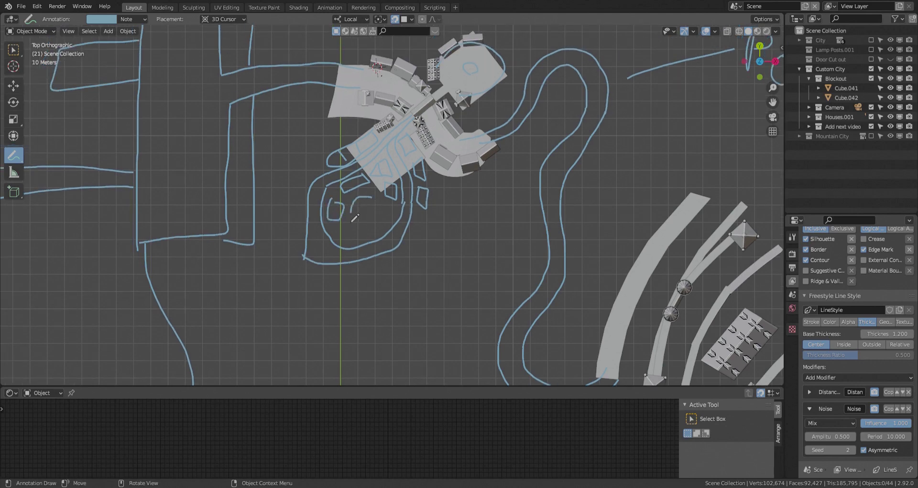
mouse_move(341, 239)
left_mouse_down()
mouse_move(399, 220)
mouse_move(372, 200)
left_mouse_up()
Sketch rows of building plots along both sides of the winding road between the street and the castle.
scroll(382, 222, "down", 3)
middle_click_drag(388, 239, 350, 208, "shift")
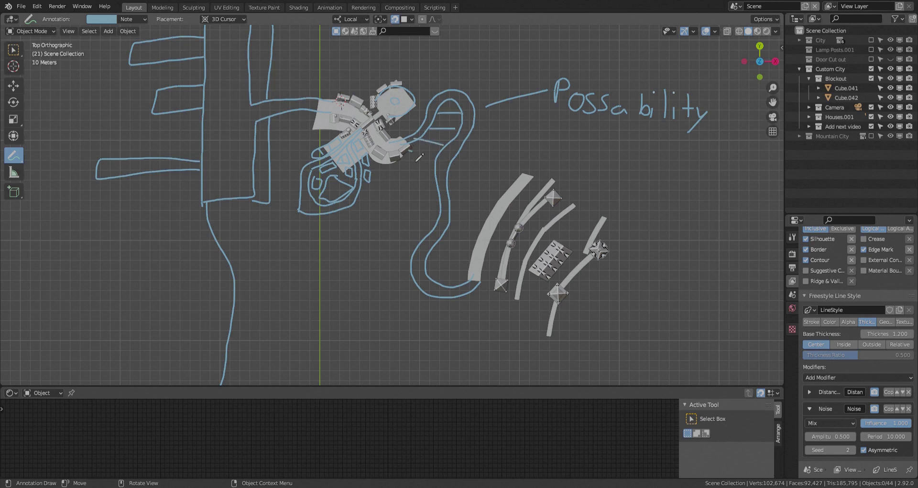
mouse_move(420, 207)
left_mouse_down()
mouse_move(435, 311)
mouse_move(495, 297)
left_mouse_up()
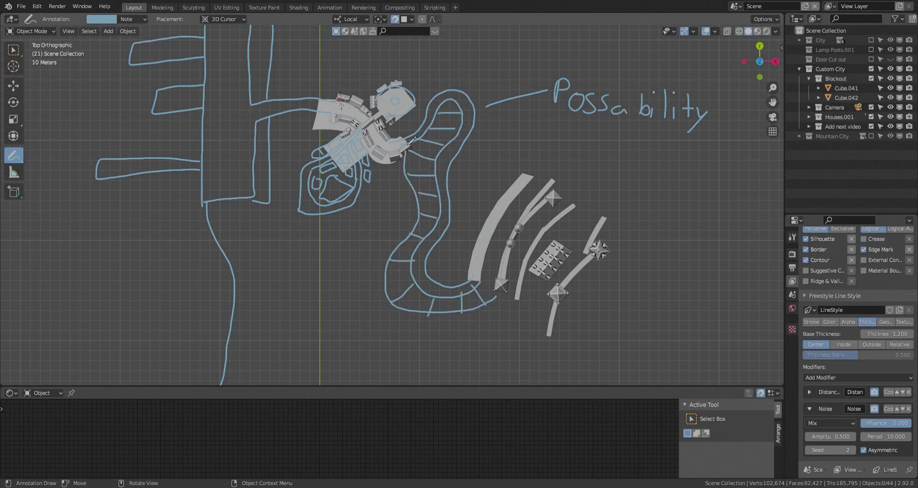
mouse_move(403, 133)
left_mouse_down()
mouse_move(469, 216)
mouse_move(437, 260)
left_mouse_up()
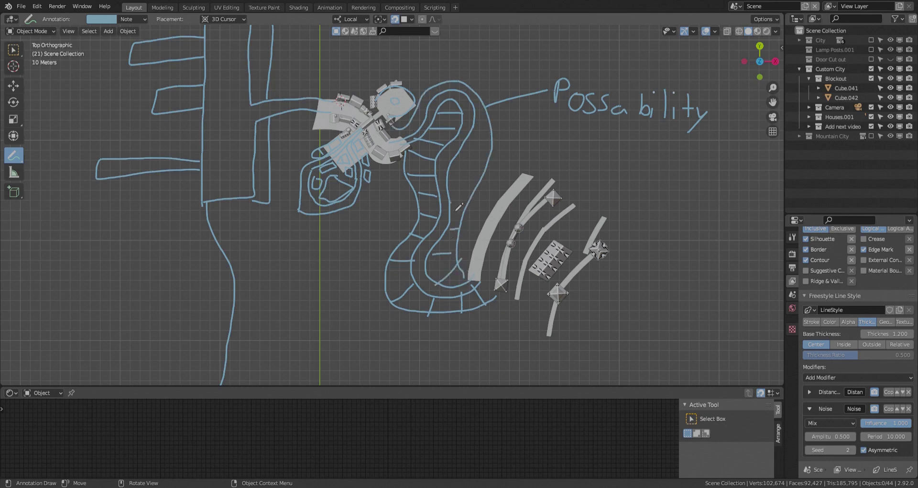
Sketch building plots along both sides of the road connecting the harbor to the street.
scroll(389, 189, "down", 3)
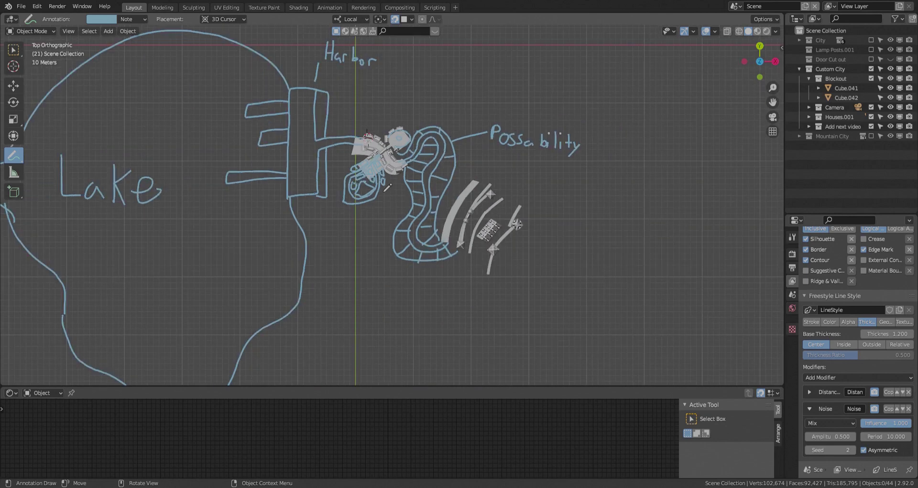
scroll(396, 125, "up", 4)
scroll(344, 132, "down", 2)
middle_click_drag(343, 131, 314, 160, "shift")
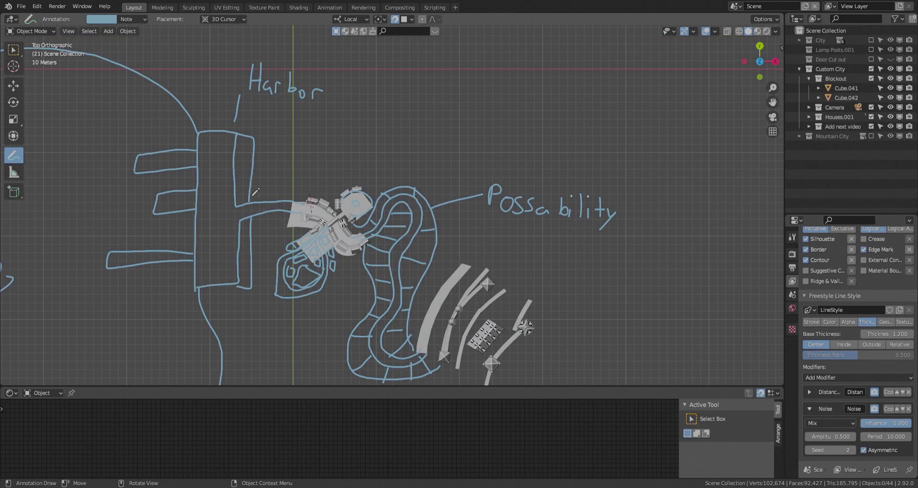
left_click_drag(250, 185, 311, 199)
scroll(274, 220, "down", 2)
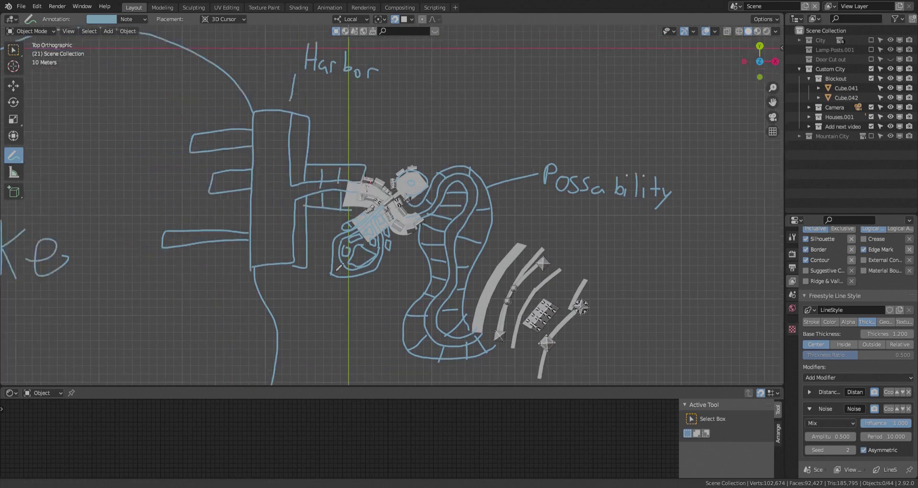
Return to the top view and sketch an outer boundary around the lake from the river to the harbor on both shores.
mouse_move(274, 220)
middle_mouse_down()
mouse_move(437, 117)
mouse_move(314, 222)
middle_mouse_up()
key("KP_7")
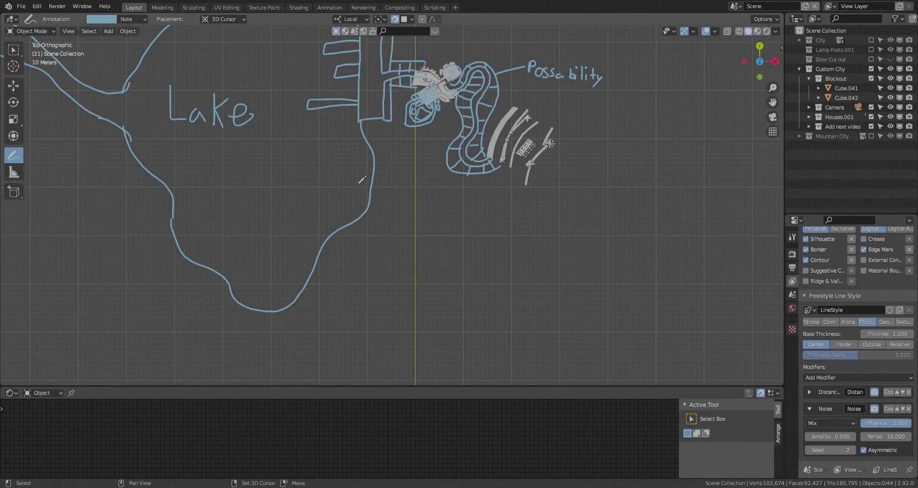
scroll(362, 182, "down", 2)
middle_click_drag(317, 53, 345, 133, "shift")
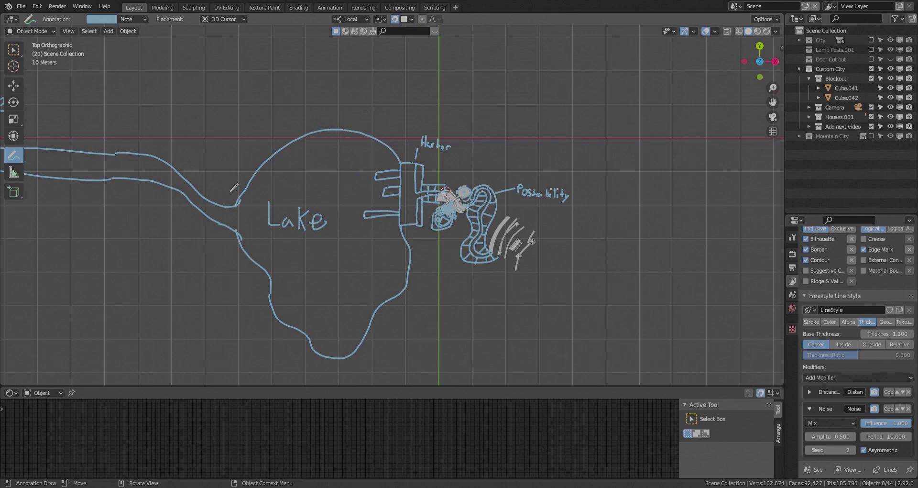
mouse_move(230, 183)
left_mouse_down()
mouse_move(409, 148)
mouse_move(414, 160)
left_mouse_up()
middle_click_drag(417, 226, 408, 195, "shift")
mouse_move(407, 196)
left_mouse_down()
mouse_move(219, 282)
mouse_move(213, 194)
left_mouse_up()
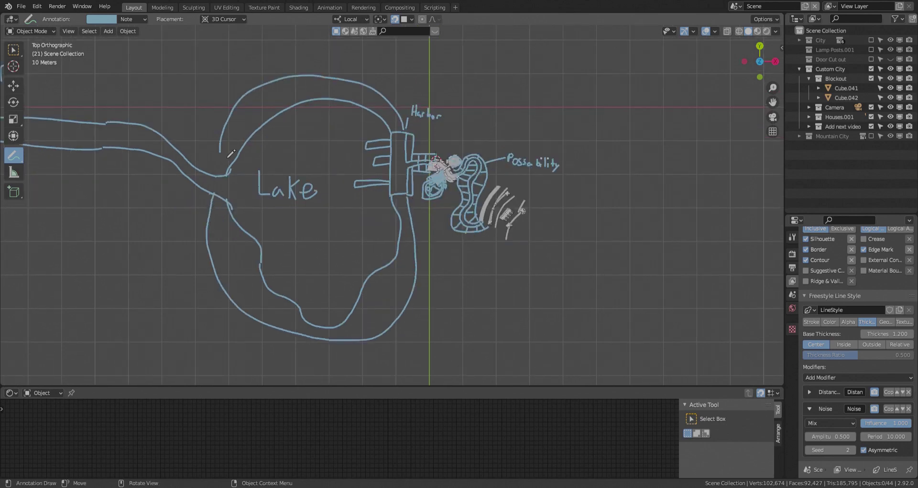
Add a second annotation layer for further sketching.
left_click(132, 19)
left_click(193, 49)
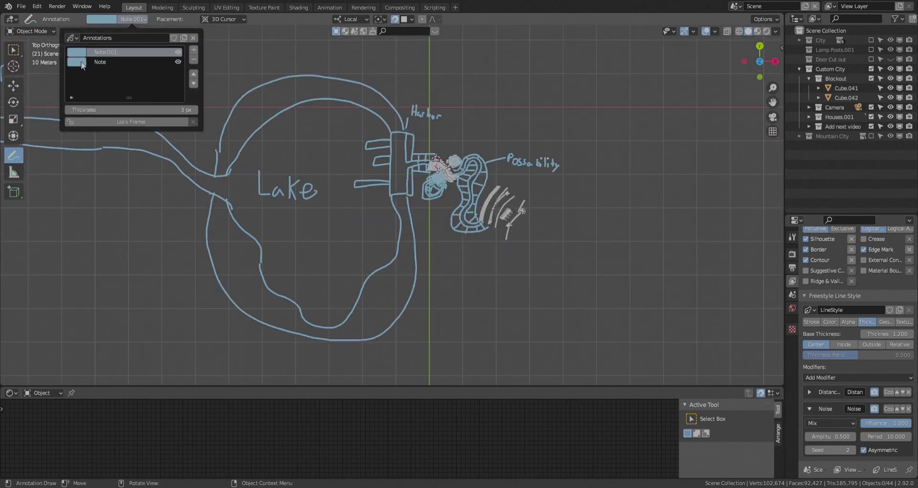
Try changing the original Note annotation layer's color to green.
left_click(80, 62)
left_click(79, 91)
key("ctrl+z")
left_click(136, 20)
left_click(144, 62)
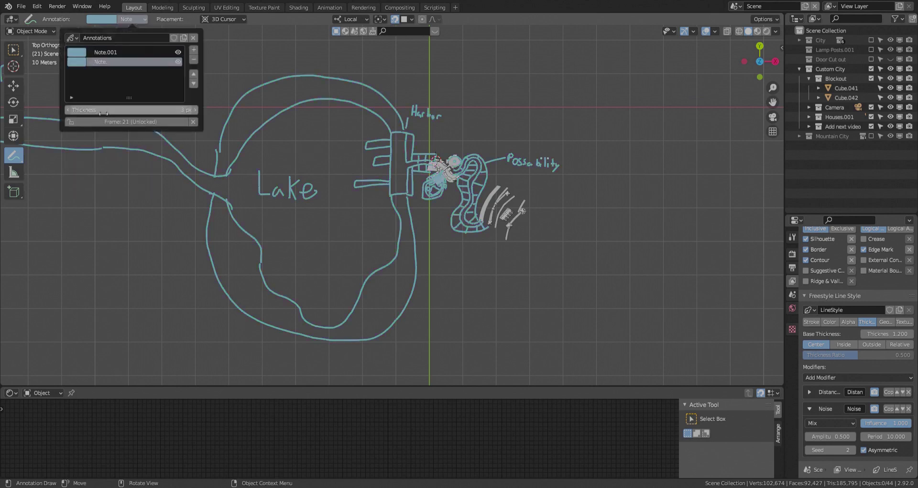
left_click(80, 61)
left_click(80, 91)
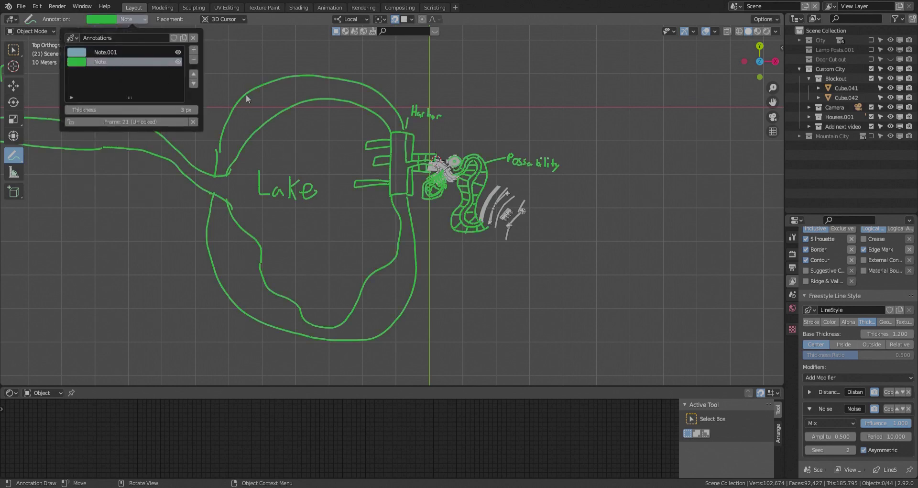
key("ctrl+z")
Make Note.001 the active annotation layer and set its color to green.
left_click(113, 20)
left_click(132, 19)
left_click(126, 52)
left_click(80, 52)
left_click(97, 78)
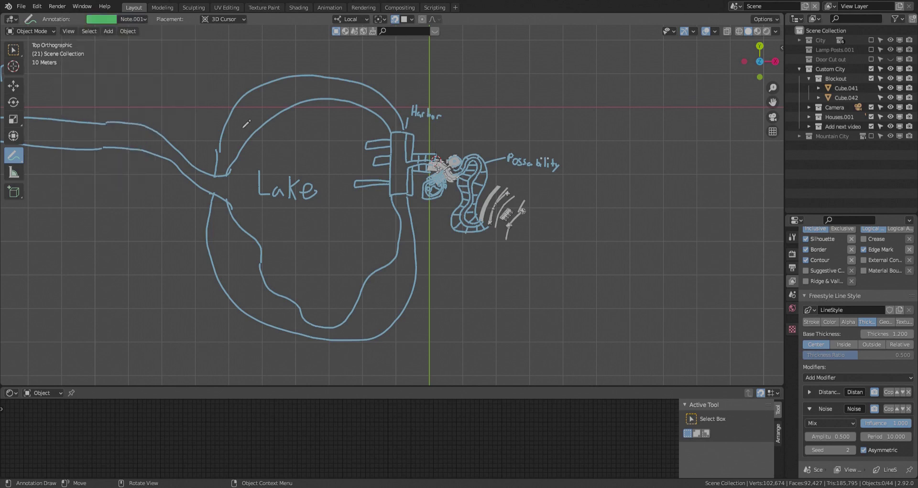
Draw green tree lines between the lake shore and the outer boundary on both sides of the lake.
mouse_move(231, 142)
left_mouse_down()
mouse_move(328, 93)
mouse_move(257, 110)
mouse_move(230, 139)
left_mouse_up()
left_click_drag(330, 95, 388, 116)
mouse_move(404, 217)
left_mouse_down()
mouse_move(401, 251)
mouse_move(233, 276)
mouse_move(226, 240)
left_mouse_up()
Add a green leader line to the tree band and label it "trees".
middle_click_drag(225, 241, 351, 170, "shift")
mouse_move(341, 223)
left_mouse_down()
mouse_move(252, 265)
mouse_move(284, 273)
left_mouse_up()
left_click_drag(287, 267, 305, 275)
middle_click_drag(307, 276, 141, 301, "shift")
scroll(371, 288, "down", 3)
middle_click_drag(322, 297, 294, 289, "shift")
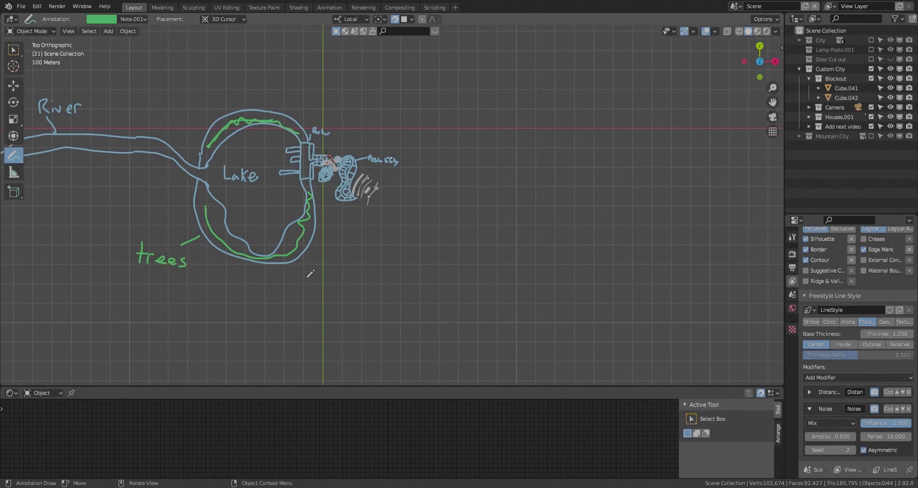
Draw a large green crescent-shaped mountain outline around the city's east side with a curved ridge line inside it.
mouse_move(309, 275)
left_mouse_down()
mouse_move(386, 230)
mouse_move(352, 67)
left_mouse_up()
middle_click_drag(352, 67, 322, 137, "shift")
mouse_move(316, 125)
left_mouse_down()
mouse_move(395, 76)
mouse_move(509, 168)
mouse_move(447, 363)
left_mouse_up()
middle_click_drag(448, 364, 510, 269, "shift")
mouse_move(510, 269)
left_mouse_down()
mouse_move(488, 287)
mouse_move(339, 251)
left_mouse_up()
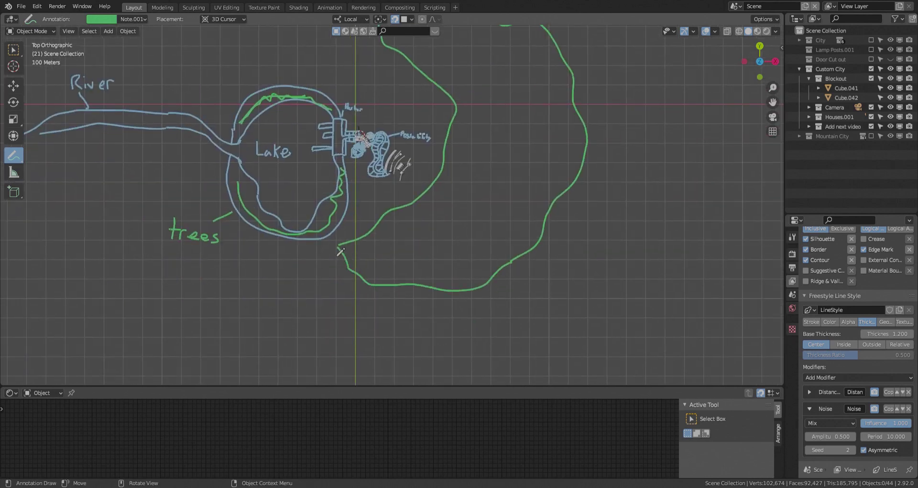
middle_click_drag(340, 251, 264, 265, "shift")
mouse_move(324, 270)
left_mouse_down()
mouse_move(386, 234)
mouse_move(420, 97)
left_mouse_up()
Draw green contour lines from the mountain's ridge line toward its inner, city-facing edge.
mouse_move(421, 96)
middle_mouse_down("shift")
mouse_move(436, 193)
mouse_move(474, 157)
middle_mouse_up("shift")
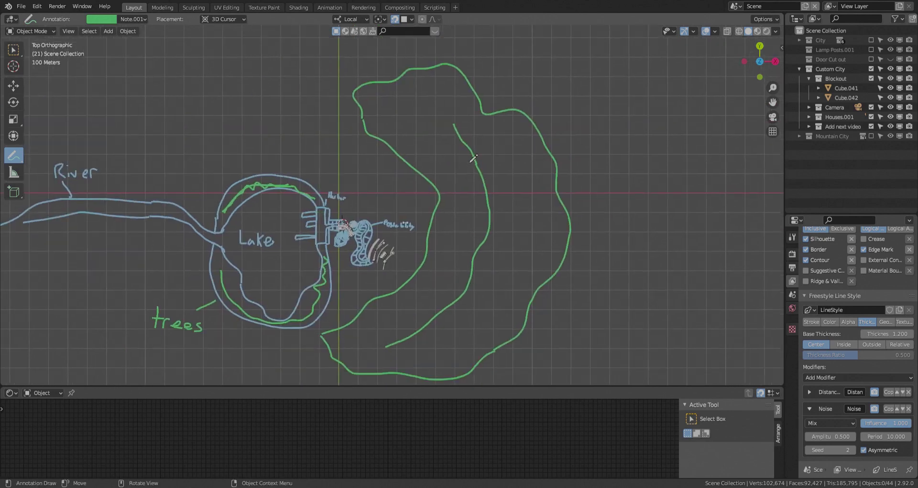
left_click_drag(469, 153, 413, 167)
left_click_drag(479, 178, 437, 190)
left_click_drag(439, 209, 483, 240)
left_click_drag(425, 319, 405, 280)
left_click_drag(401, 338, 361, 308)
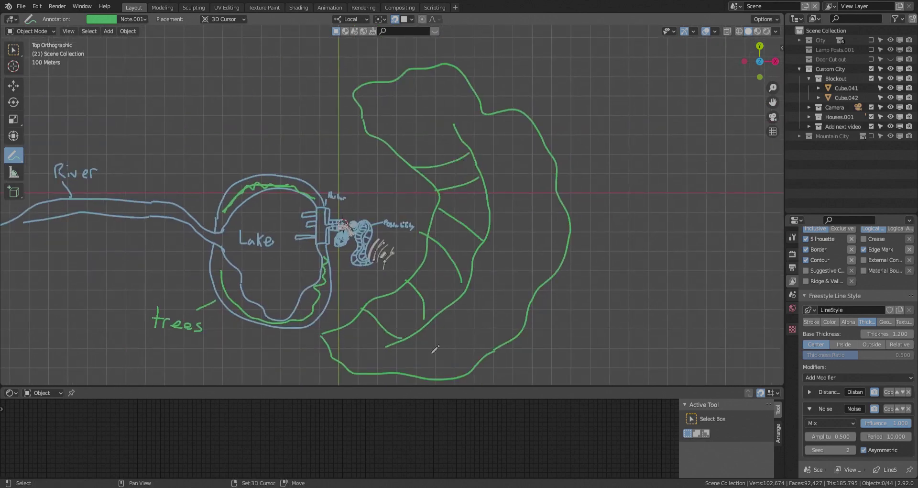
Draw green contour lines from the mountain's ridge line toward its outer edge.
middle_click_drag(432, 351, 407, 236, "shift")
left_click_drag(406, 272, 381, 226)
left_click_drag(470, 199, 491, 208)
middle_click_drag(471, 149, 428, 250, "shift")
left_click_drag(410, 236, 476, 241)
left_click_drag(421, 193, 479, 169)
left_click_drag(409, 151, 459, 134)
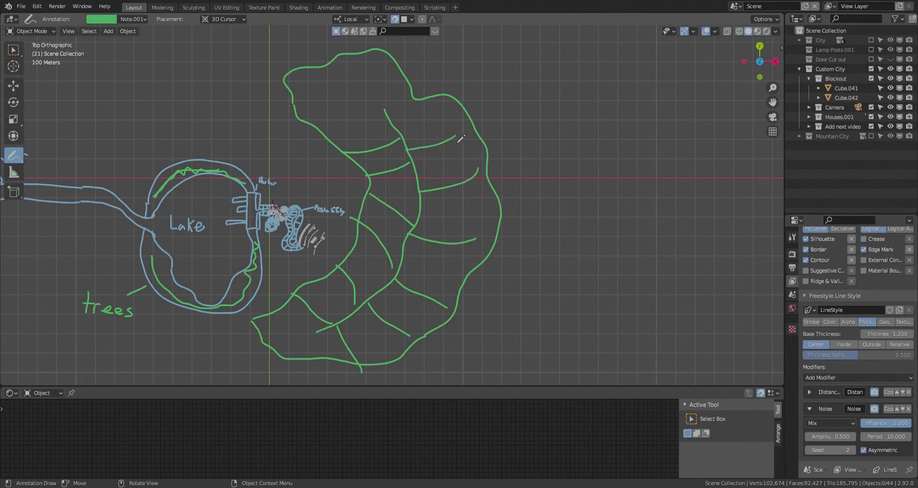
Add the remaining contour lines at the mountain's northern end and write the underlined label "mountain" east of it.
middle_click_drag(383, 136, 383, 192, "shift")
mouse_move(384, 179)
left_mouse_down()
mouse_move(314, 133)
mouse_move(391, 116)
left_mouse_up()
middle_click_drag(419, 183, 326, 121, "shift")
left_click_drag(438, 193, 508, 193)
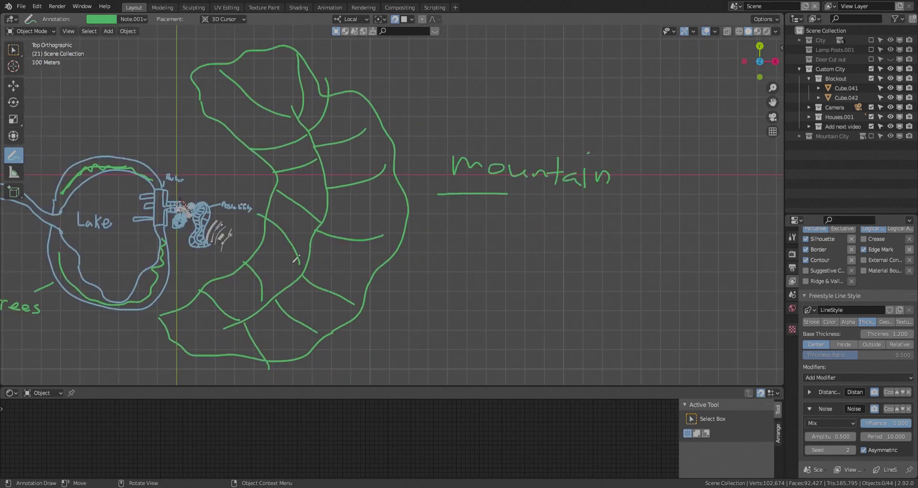
Examine the annotated plan in perspective around the castle blockout, harbor and street.
scroll(390, 204, "down", 3)
middle_click_drag(296, 259, 373, 203)
scroll(390, 204, "up", 4)
scroll(369, 153, "up", 2)
middle_click_drag(369, 143, 371, 197, "shift")
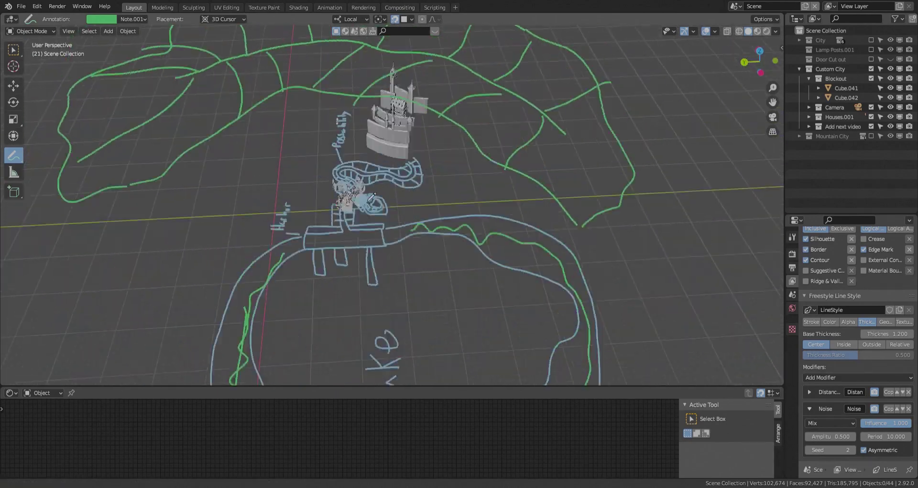
scroll(371, 197, "up", 4)
left_click(13, 50)
mouse_move(425, 299)
middle_mouse_down()
mouse_move(452, 279)
mouse_move(462, 202)
mouse_move(370, 164)
mouse_move(345, 173)
mouse_move(371, 203)
mouse_move(387, 192)
mouse_move(523, 189)
mouse_move(395, 207)
mouse_move(387, 291)
middle_mouse_up()
scroll(370, 164, "up", 3)
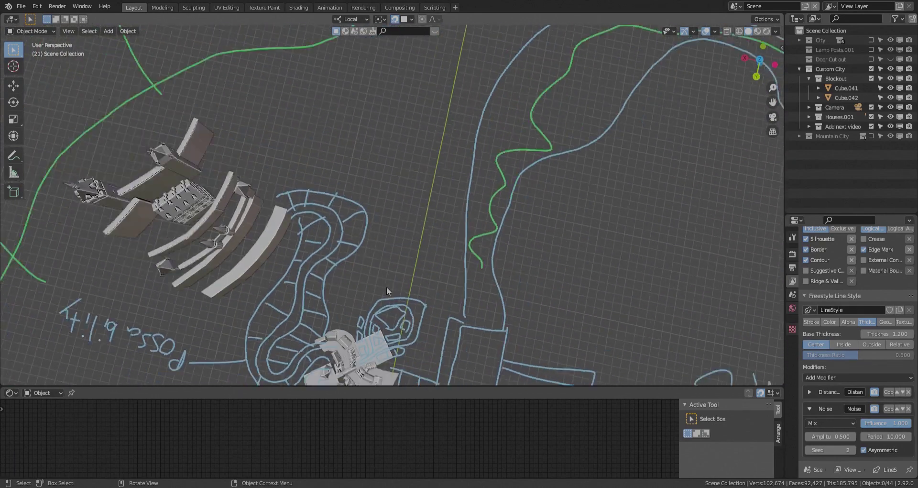
Return to the top view with the Annotate tool and make the blue Note layer active.
key("KP_7")
left_click(14, 155)
left_click(101, 19)
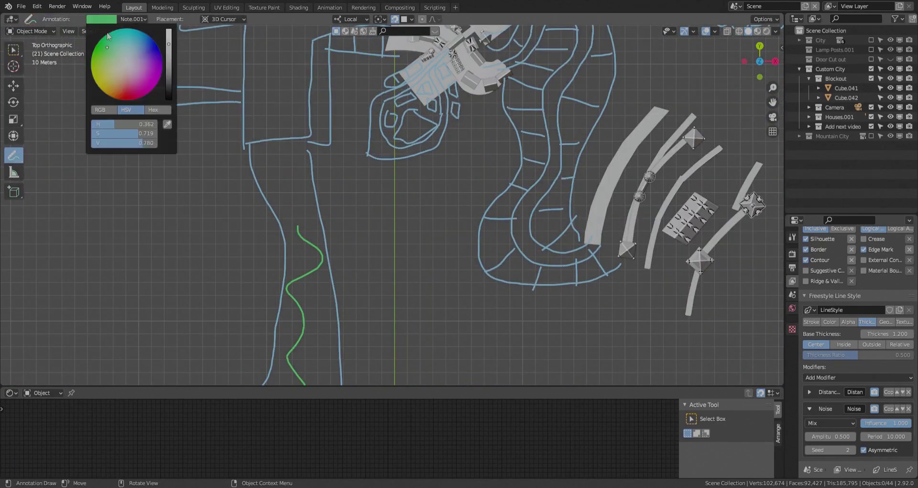
left_click(133, 20)
middle_click_drag(369, 164, 348, 148, "shift")
key("ctrl+z")
left_click(134, 19)
left_click(130, 62)
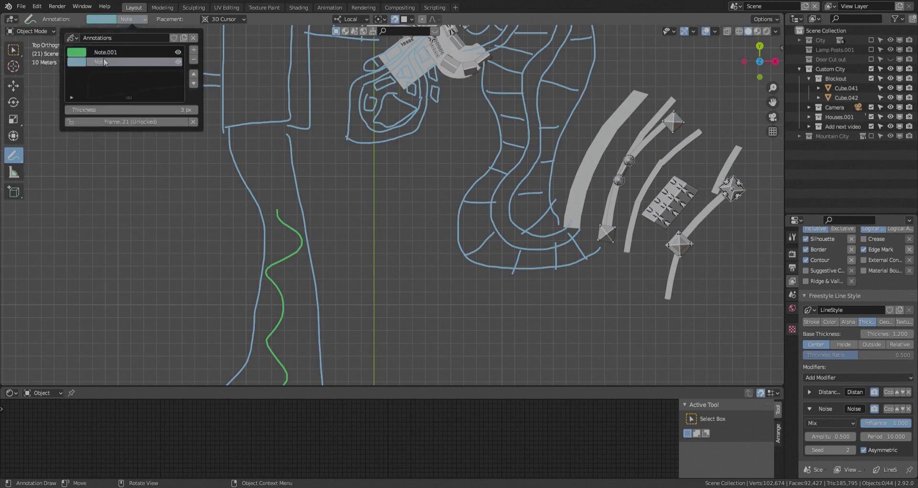
Draw a blue path leading south from the small round district into a square area and label it "Markets".
mouse_move(379, 150)
left_mouse_down()
mouse_move(419, 214)
mouse_move(340, 283)
mouse_move(365, 210)
left_mouse_up()
scroll(361, 244, "up", 6)
mouse_move(336, 258)
left_mouse_down()
mouse_move(373, 245)
mouse_move(420, 252)
left_mouse_up()
mouse_move(425, 222)
left_mouse_down()
mouse_move(432, 251)
mouse_move(435, 239)
left_mouse_up()
left_click_drag(450, 231, 439, 253)
scroll(439, 253, "down", 2)
middle_click_drag(439, 253, 401, 250, "shift")
scroll(390, 222, "up", 1)
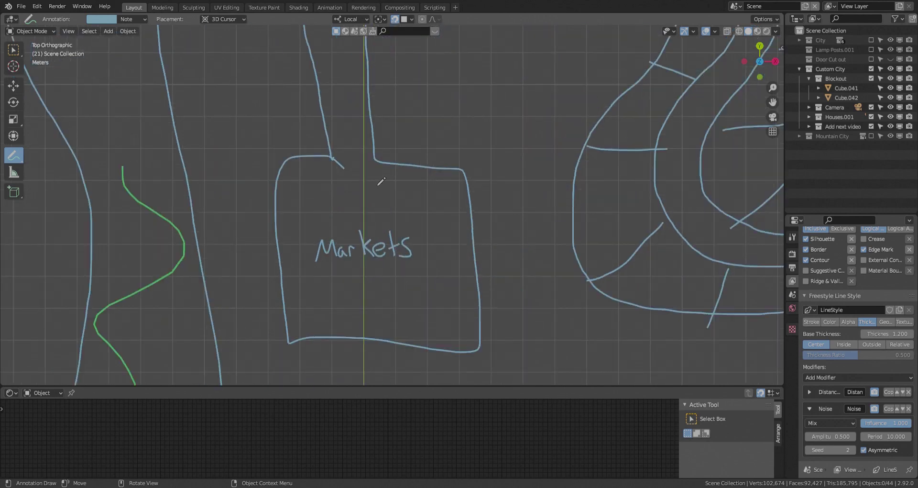
Draw an inner square around the "Markets" label and an outer border following the path and square.
mouse_move(377, 177)
left_mouse_down()
mouse_move(459, 324)
mouse_move(292, 206)
mouse_move(337, 188)
left_mouse_up()
scroll(360, 164, "down", 2)
mouse_move(367, 140)
left_mouse_down()
mouse_move(337, 322)
mouse_move(304, 40)
left_mouse_up()
left_click_drag(393, 147, 380, 44)
Divide the strip between the market square and its outer border into building plots with short cross lines.
left_click_drag(418, 157, 419, 175)
left_click_drag(432, 194, 463, 197)
left_click_drag(435, 234, 469, 246)
left_click_drag(447, 277, 462, 286)
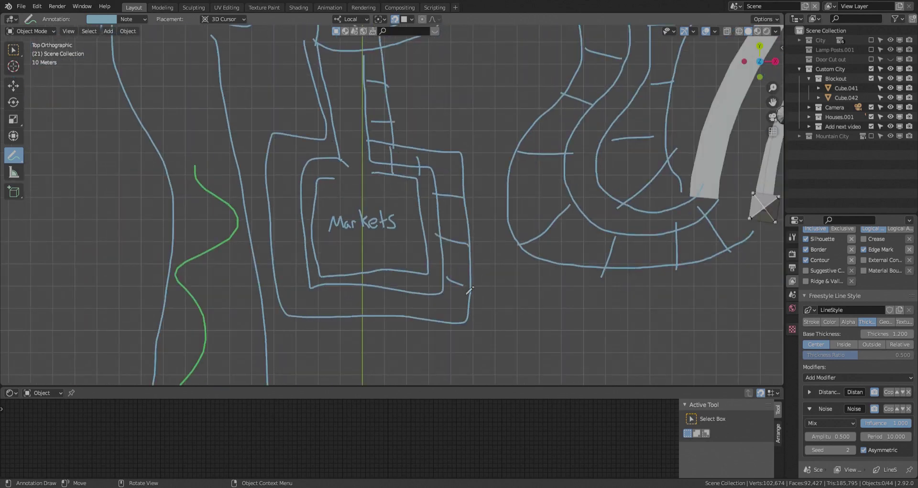
left_click_drag(297, 116, 312, 157)
middle_click_drag(310, 305, 325, 242, "shift")
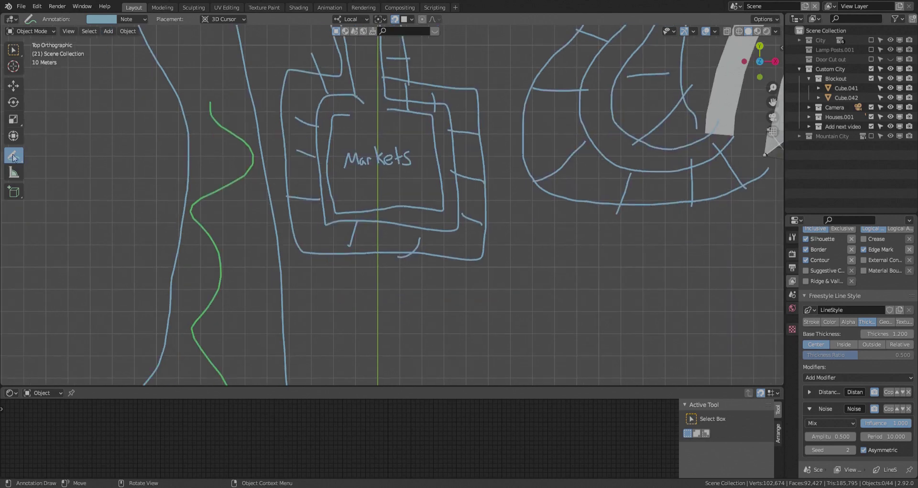
Erase the plot strip south of the market square and draw a large block containing a divided rectangle there.
left_click_drag(13, 158, 52, 220)
mouse_move(328, 242)
left_mouse_down()
mouse_move(353, 252)
mouse_move(435, 242)
left_mouse_up()
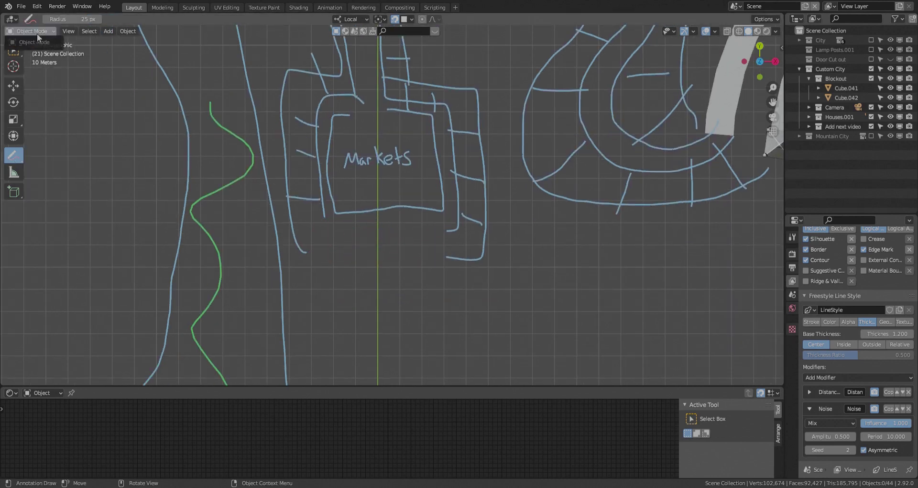
left_click_drag(13, 155, 38, 178)
mouse_move(328, 221)
left_mouse_down()
mouse_move(329, 237)
mouse_move(471, 292)
mouse_move(327, 221)
mouse_move(428, 269)
mouse_move(351, 264)
left_mouse_up()
left_click_drag(355, 256, 423, 250)
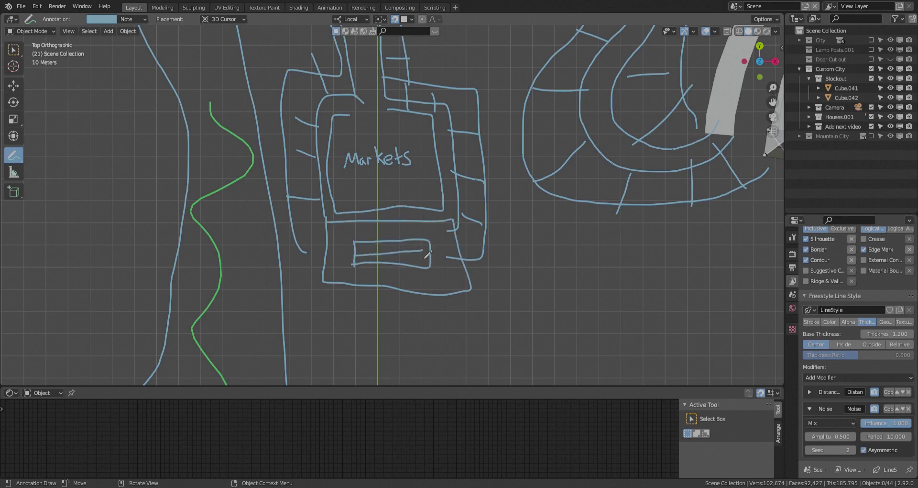
Draw an arrow pointing to the block south of the markets and label it "town Hall".
middle_click_drag(408, 302, 388, 257, "shift")
left_click_drag(387, 257, 410, 291)
left_click_drag(374, 256, 374, 268)
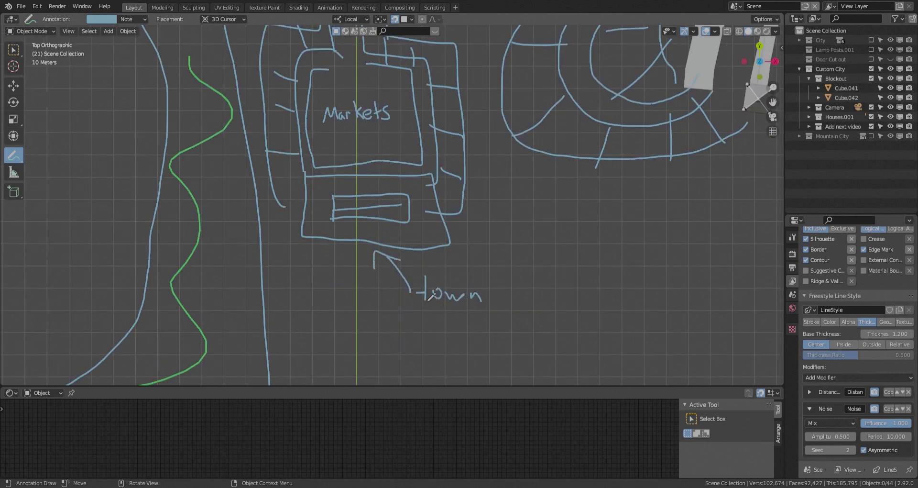
middle_click_drag(428, 299, 409, 275, "shift")
left_click_drag(421, 287, 421, 304)
scroll(463, 303, "down", 5)
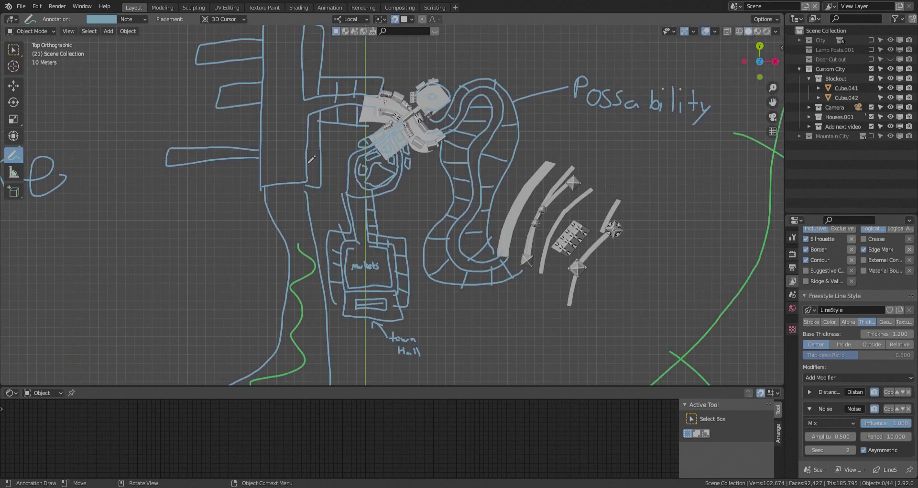
Examine the complete annotated city plan in perspective and from the top view.
left_click(13, 49)
middle_click_drag(205, 263, 315, 193)
scroll(315, 193, "down", 4)
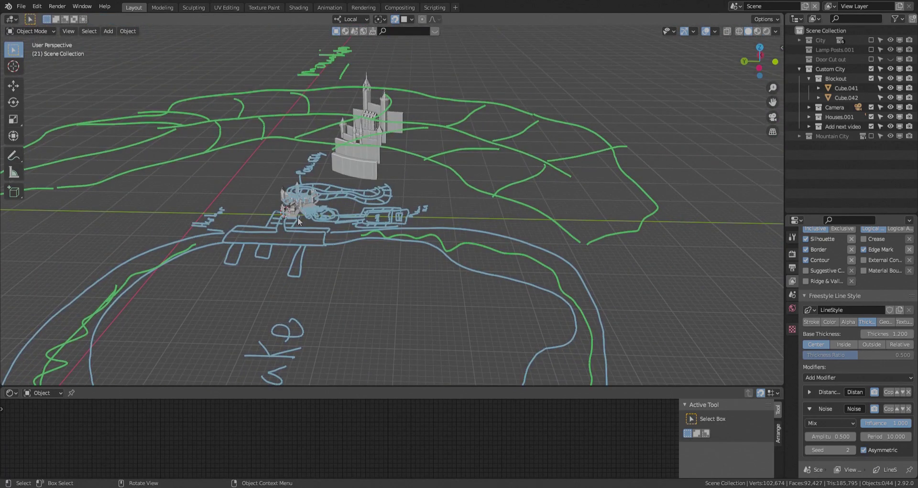
key("KP_7")
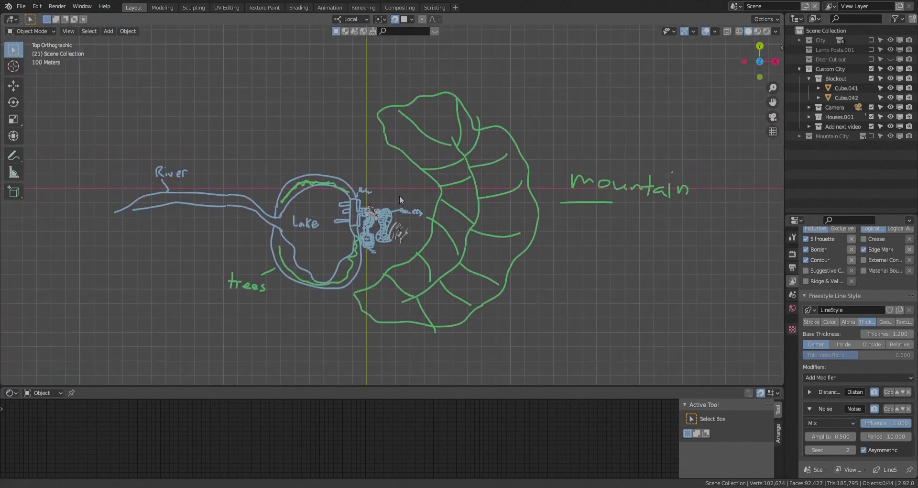